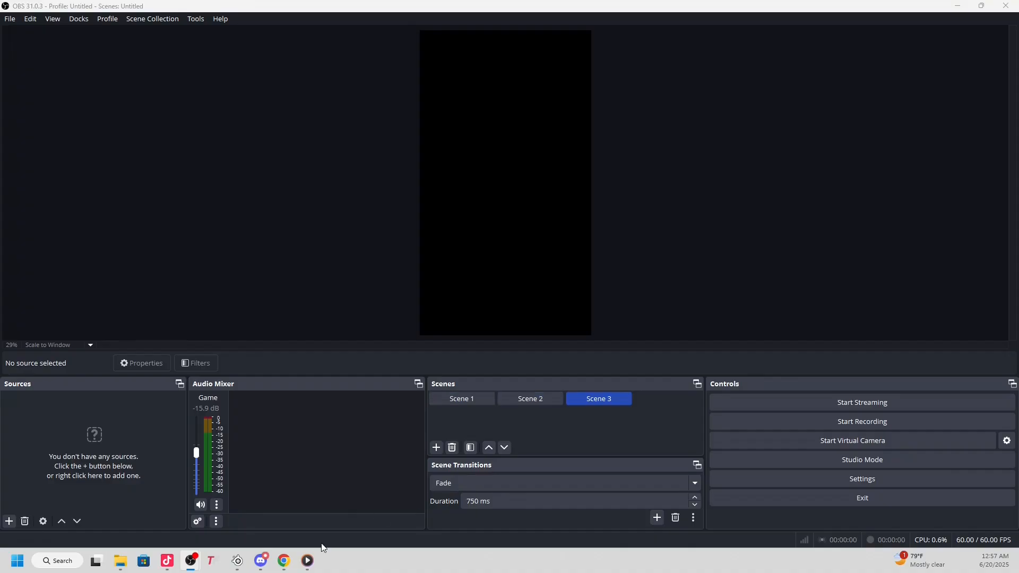
- Switch to Chrome and look over the SteelSeries Sonar and VB-CABLE download pages
mouse_move(284, 561)
click(272, 467)
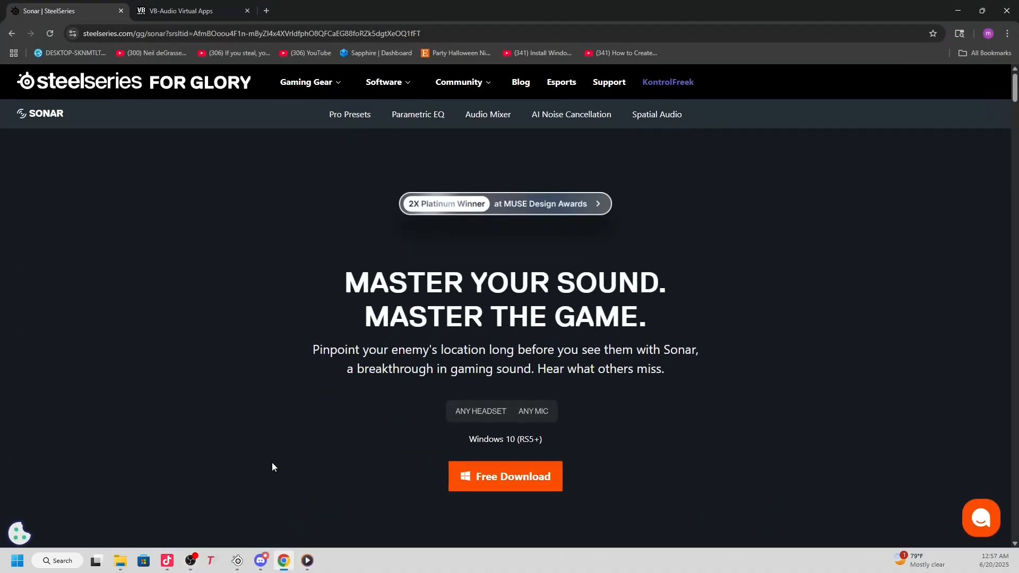
click(171, 14)
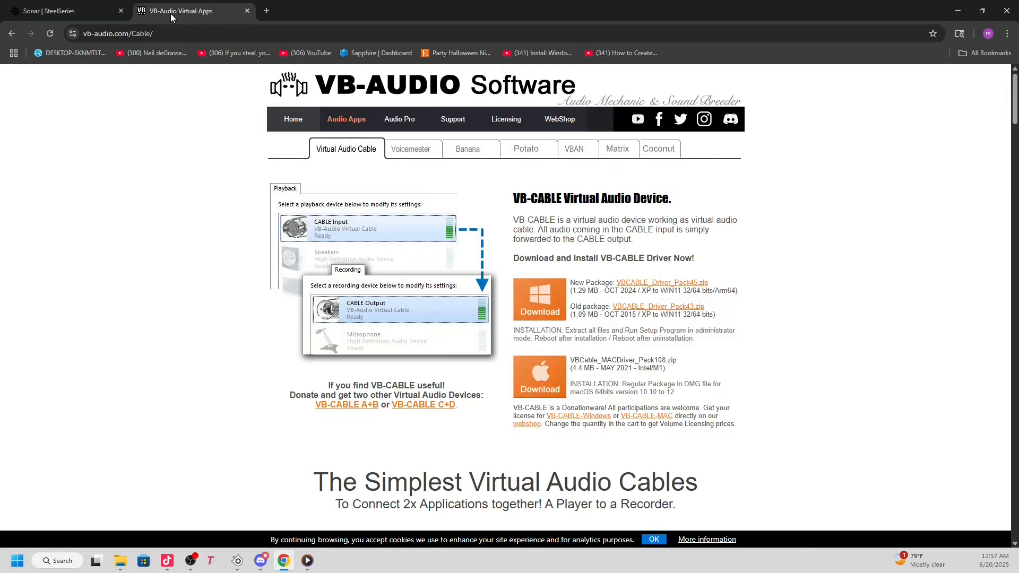
click(35, 17)
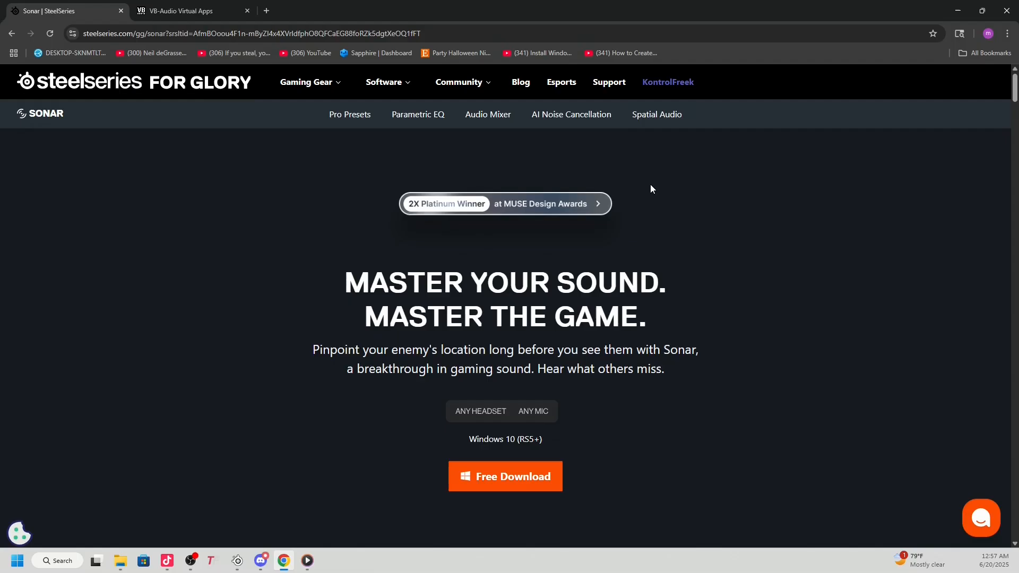
click(950, 10)
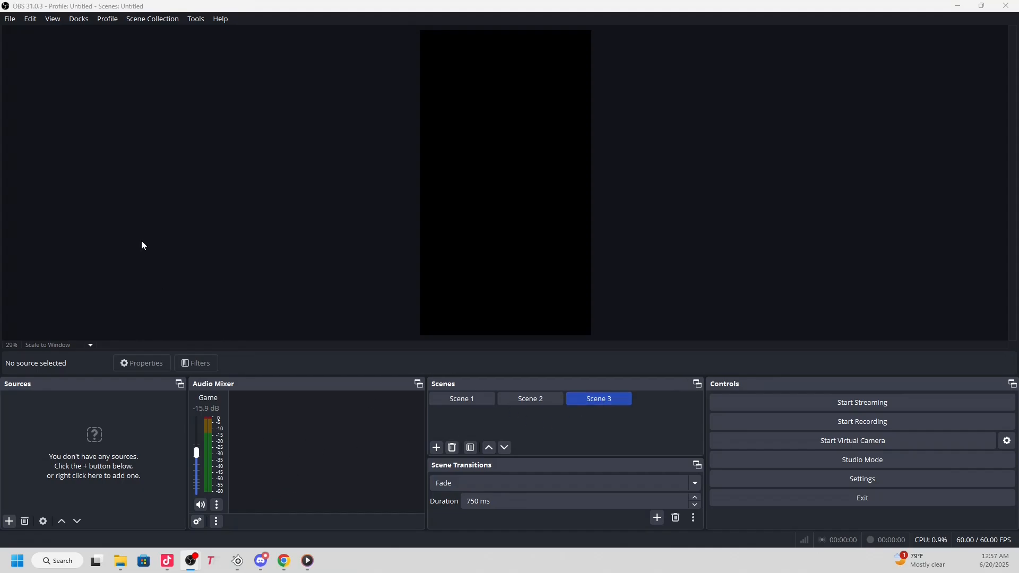
- Review the output settings, canvas and output resolutions, and available frame rates in the OBS settings
click(10, 19)
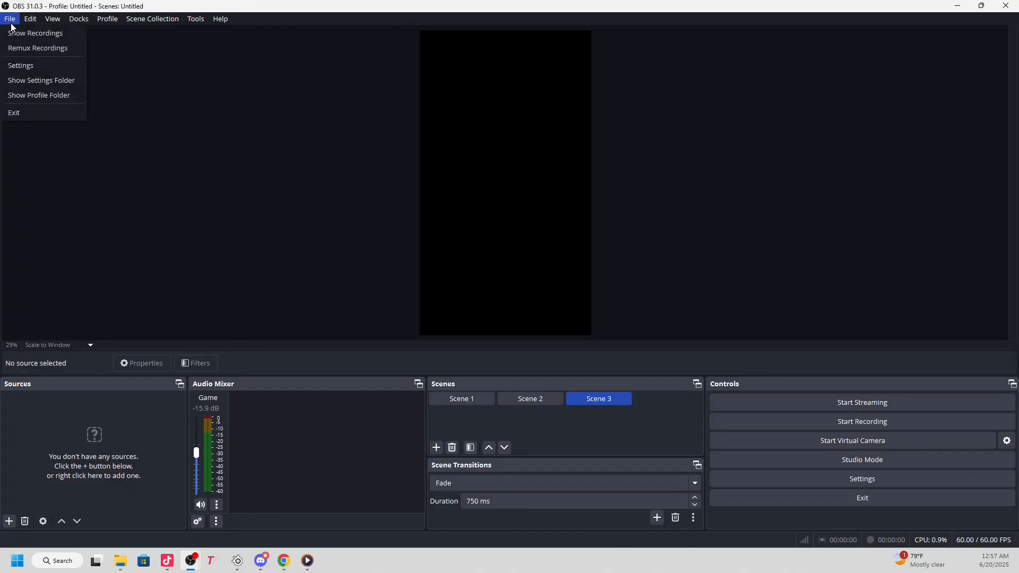
click(24, 69)
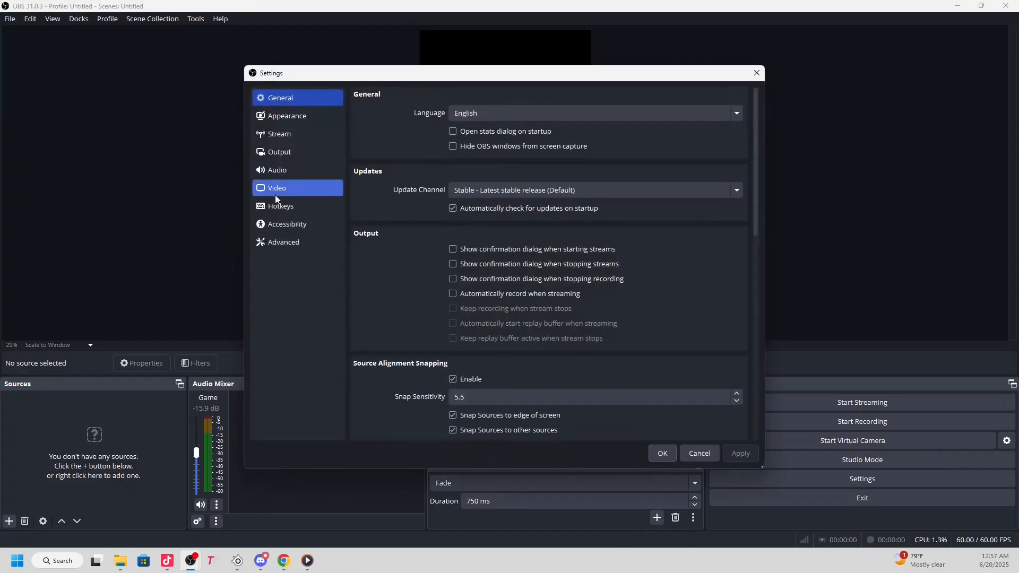
click(305, 152)
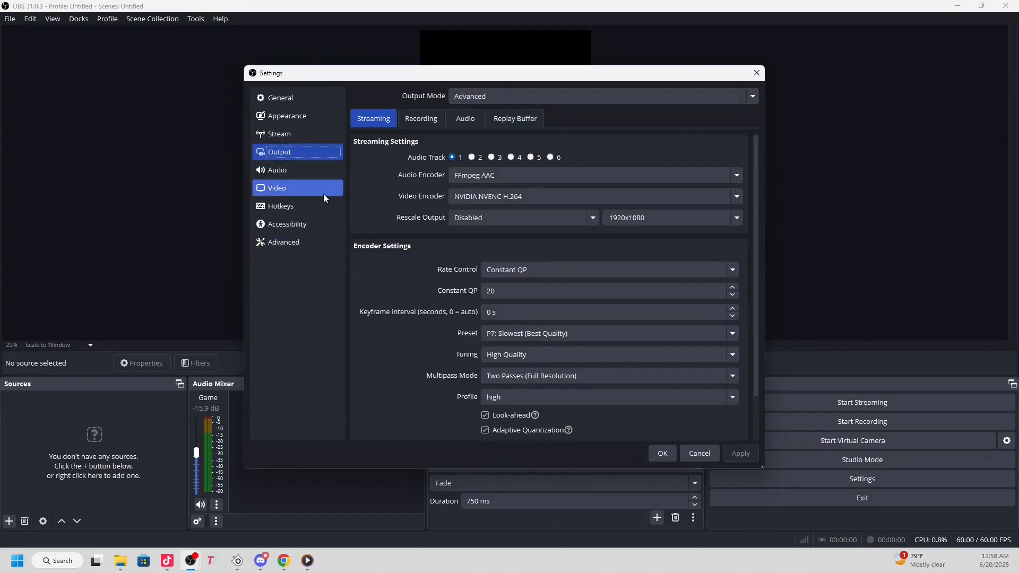
click(322, 191)
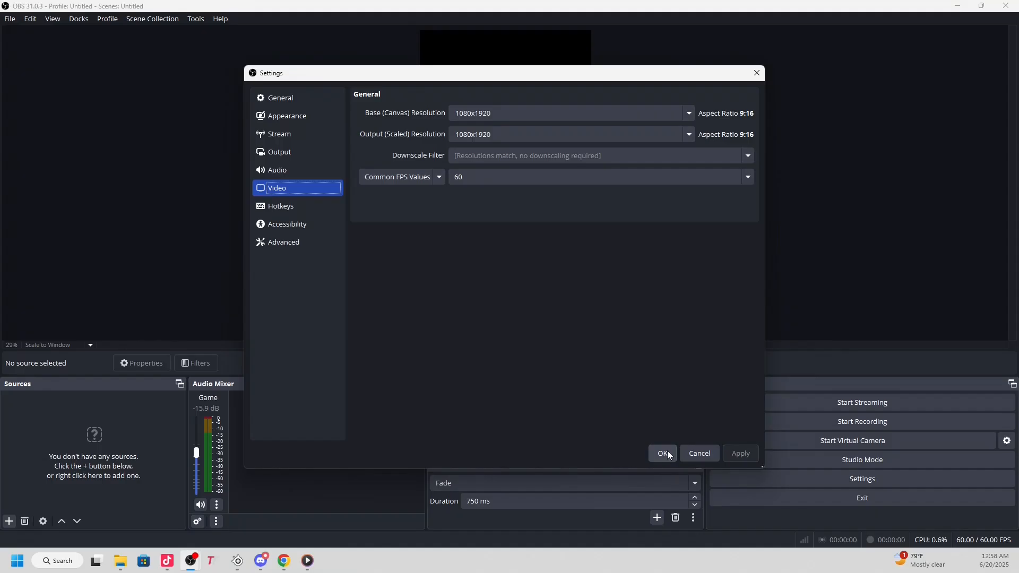
click(524, 179)
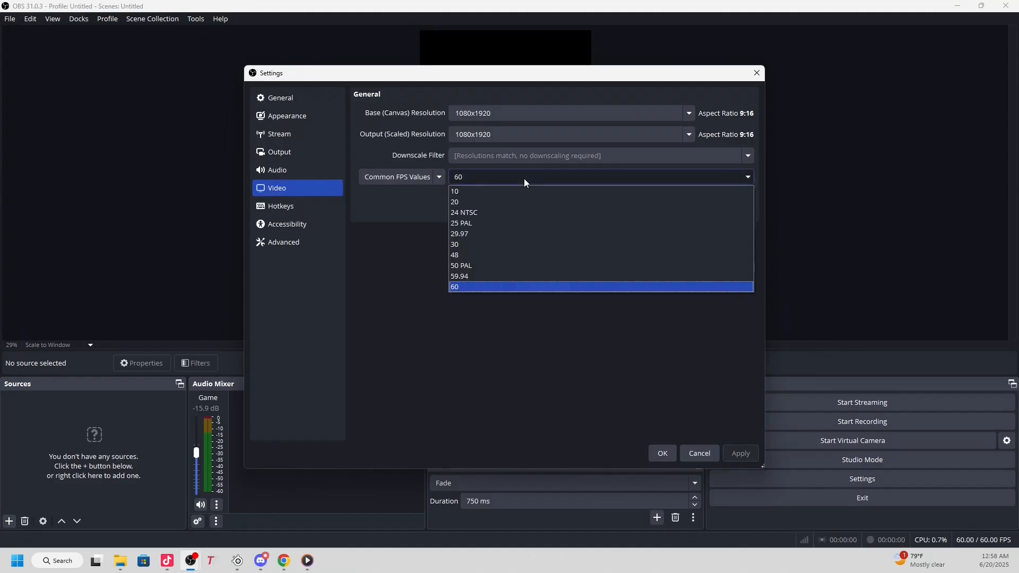
click(524, 178)
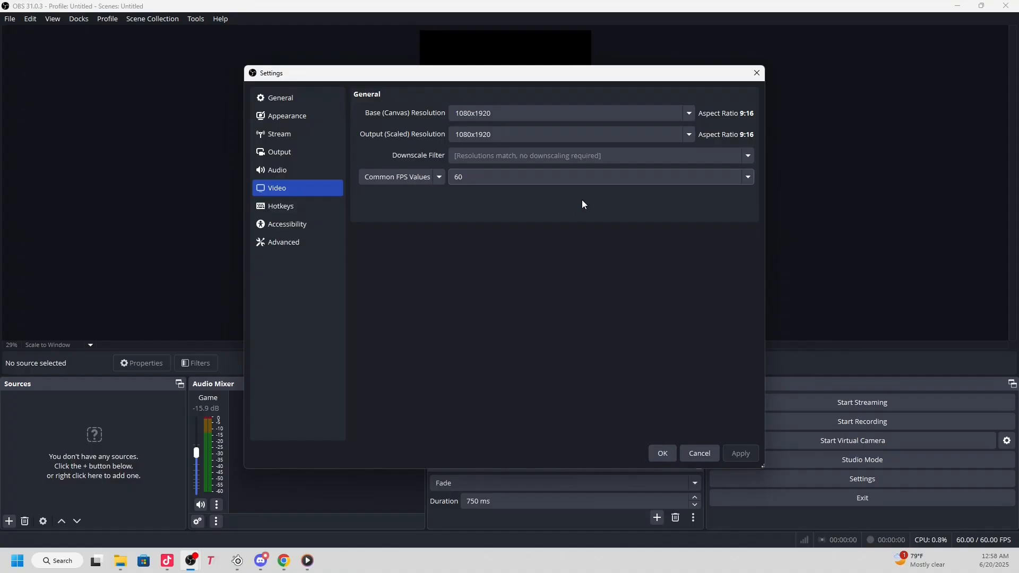
click(576, 180)
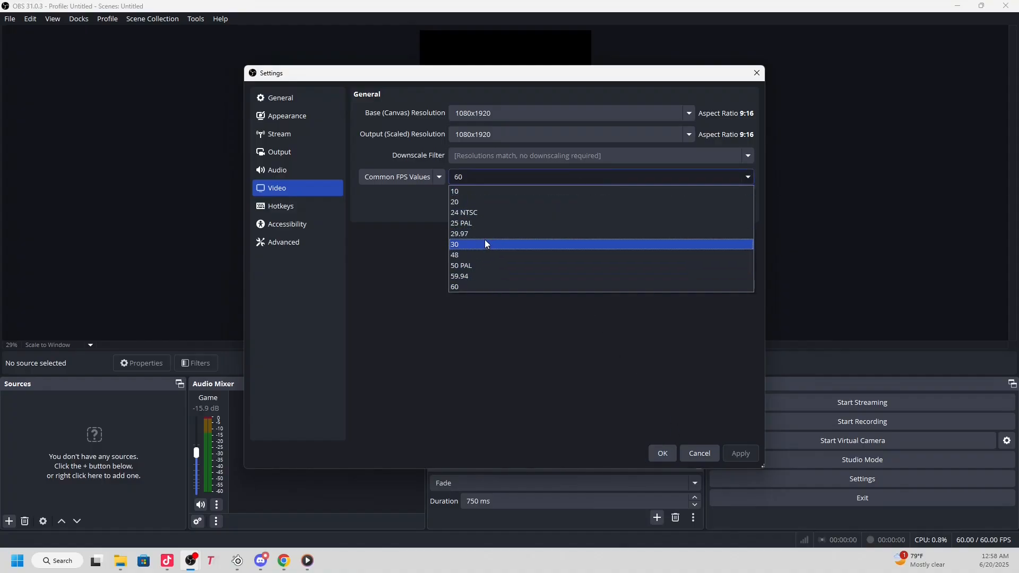
click(533, 173)
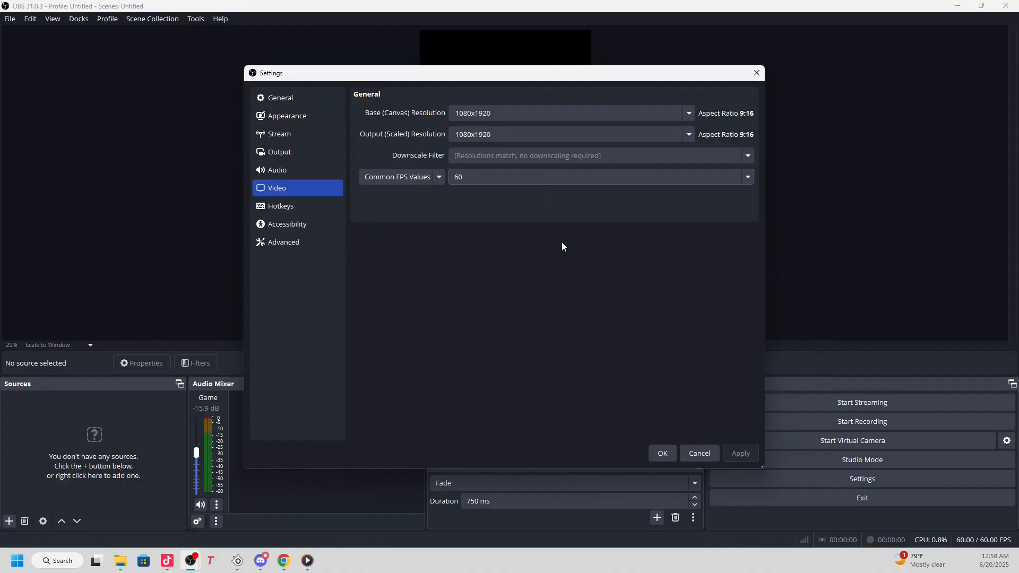
click(661, 453)
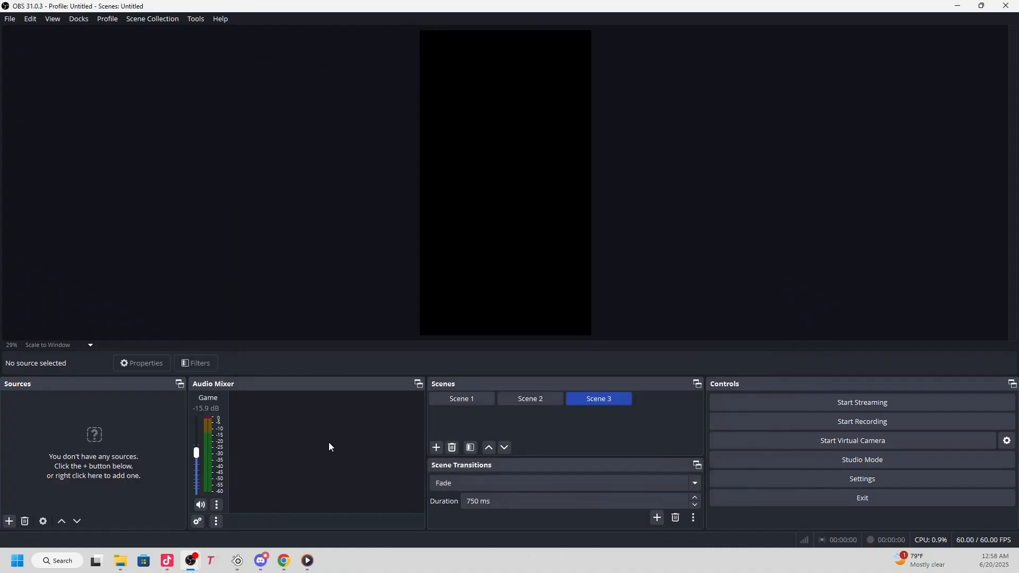
- In SteelSeries Sonar, set personal mix to Speakers (Realtek(R) Audio), stream mix to SteelSeries Sonar - Stream, and mic input to CABLE Output (VB-Audio Virtual Cable)
click(238, 561)
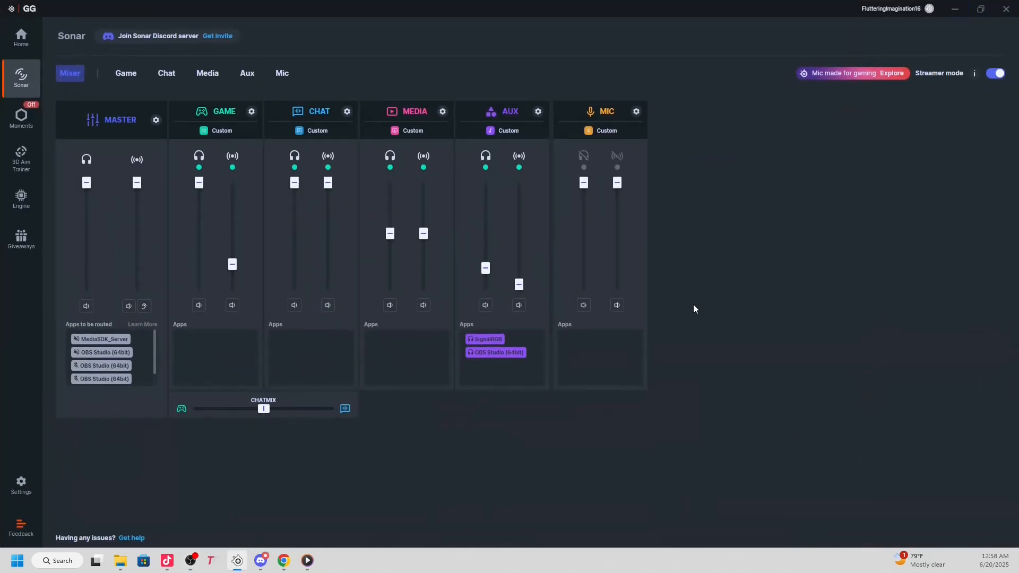
click(156, 120)
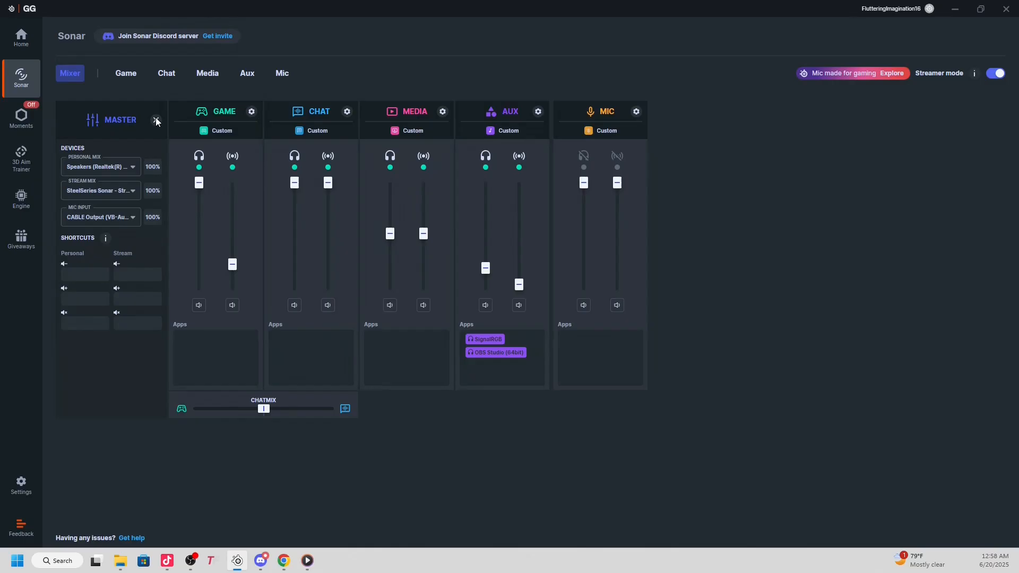
click(133, 164)
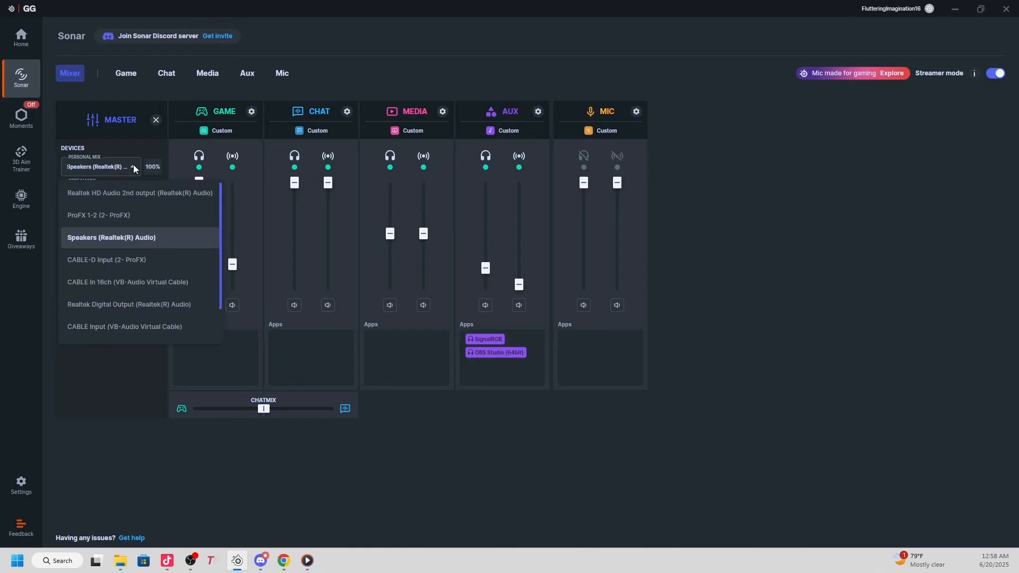
click(123, 236)
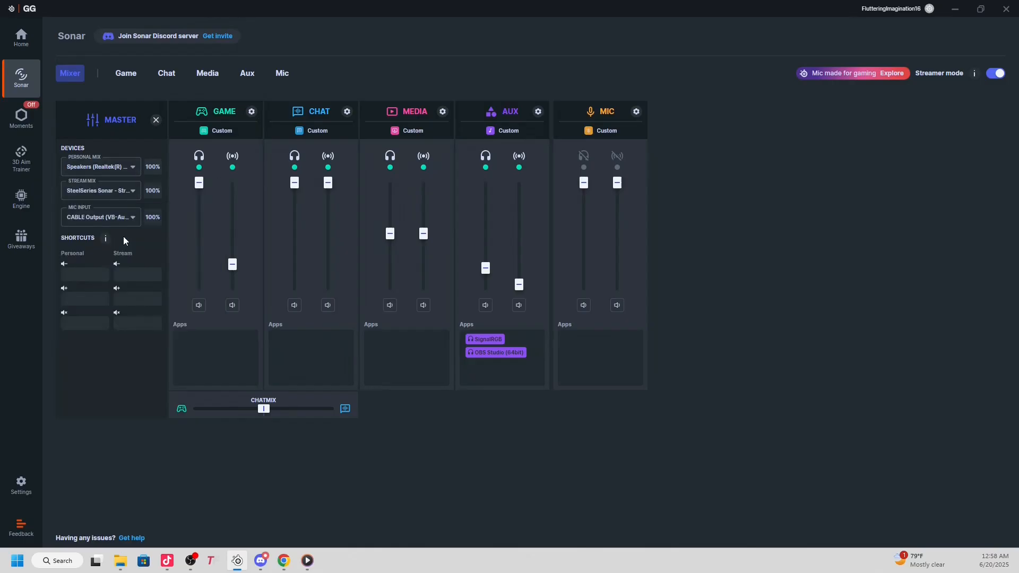
click(126, 190)
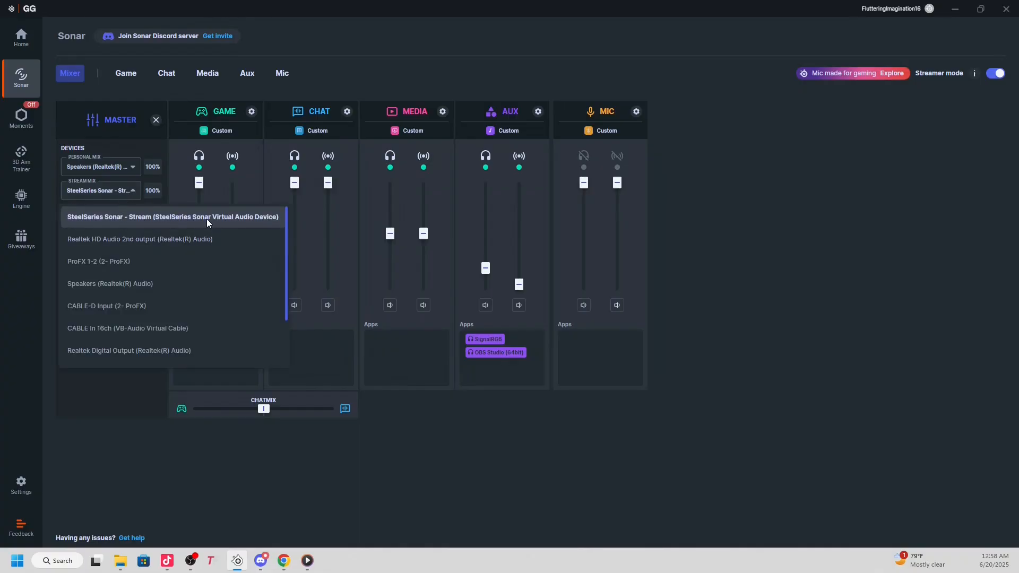
click(173, 218)
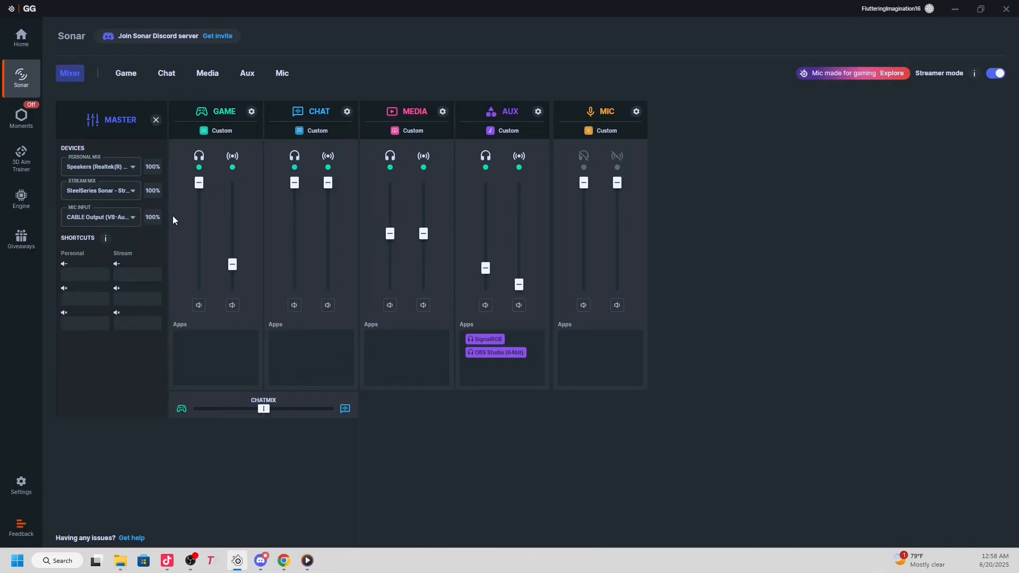
click(123, 219)
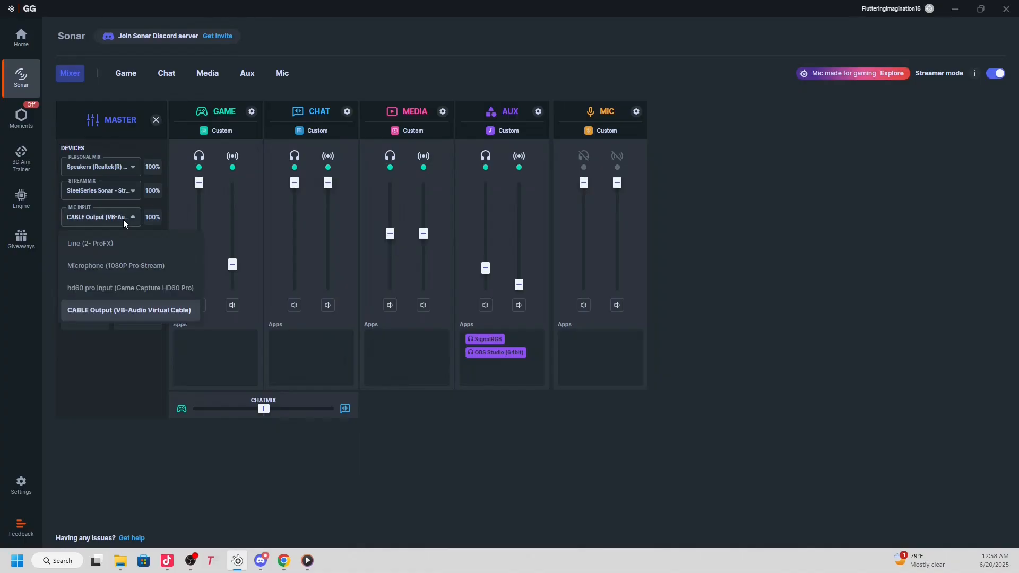
click(135, 310)
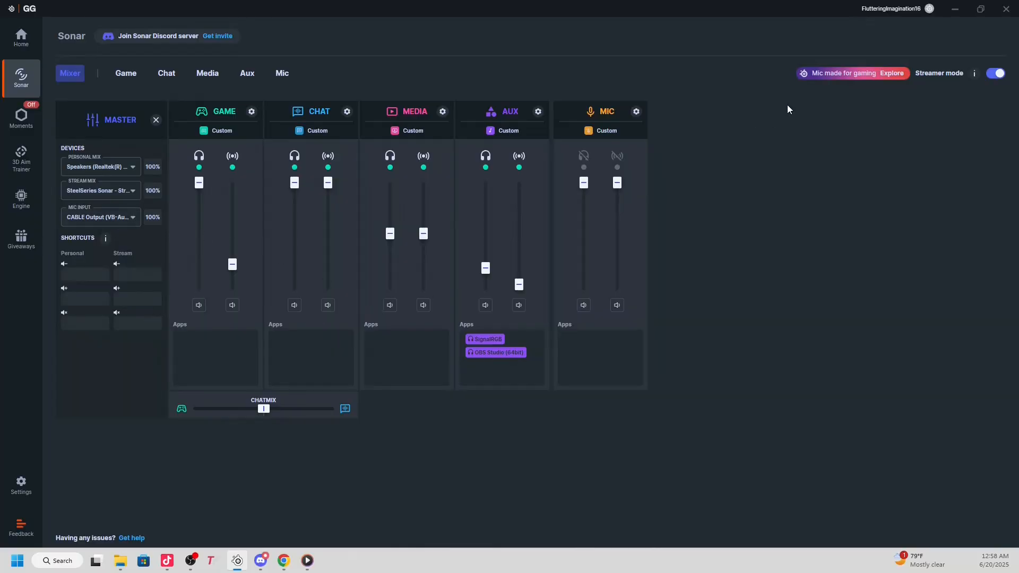
click(957, 10)
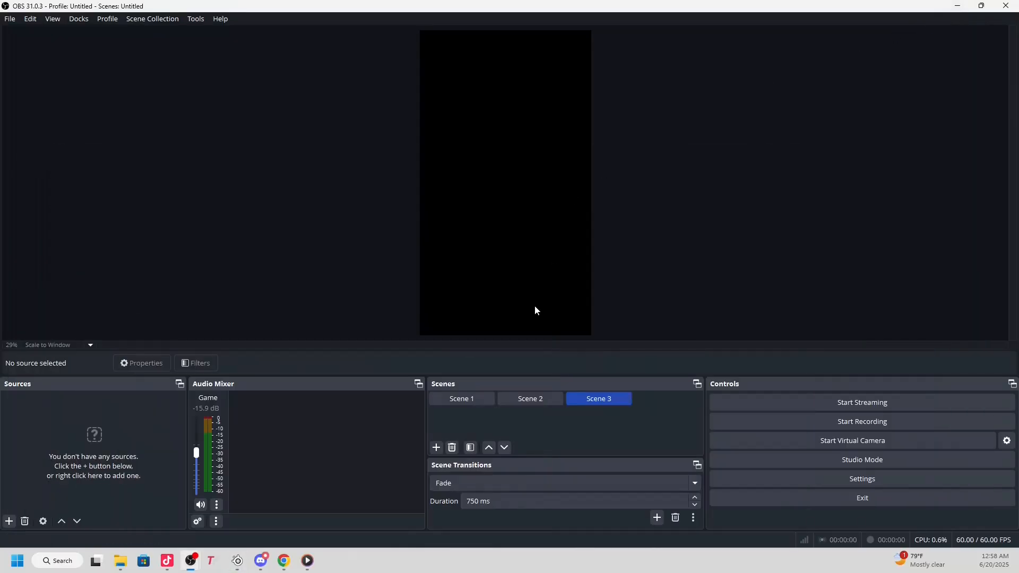
- Check the Sonar mixer channels and the master device assignments once more
click(237, 561)
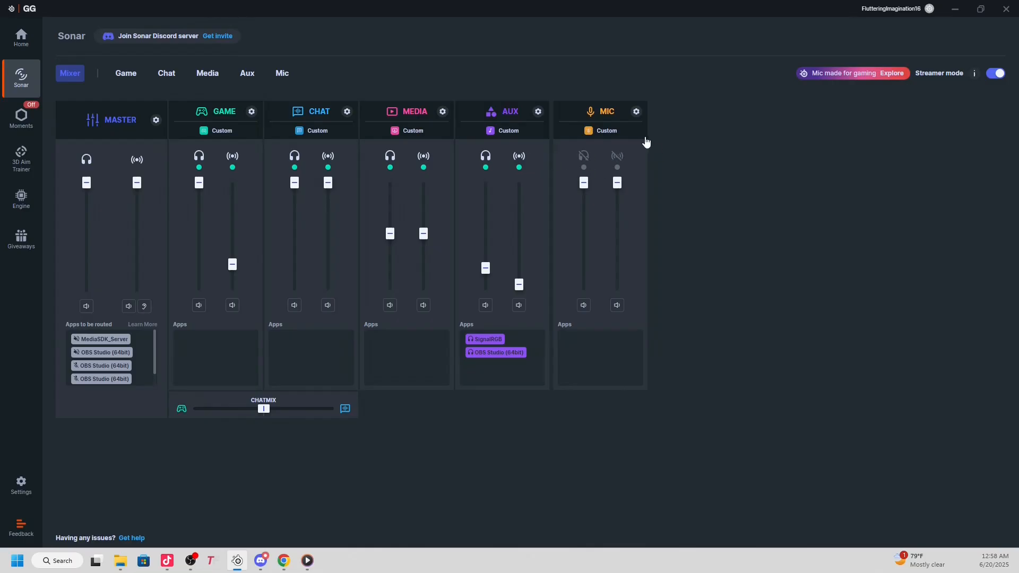
click(156, 119)
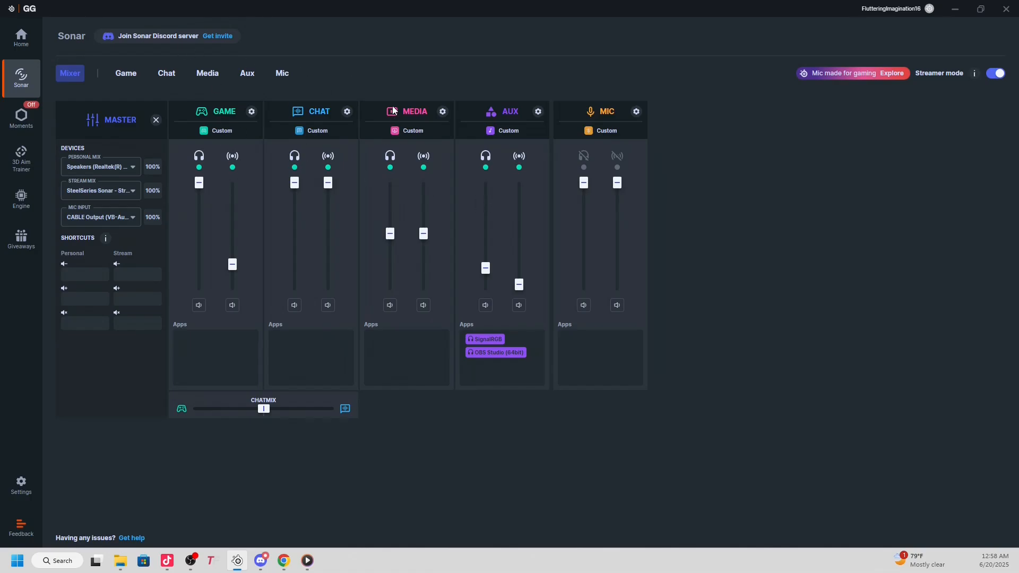
click(397, 77)
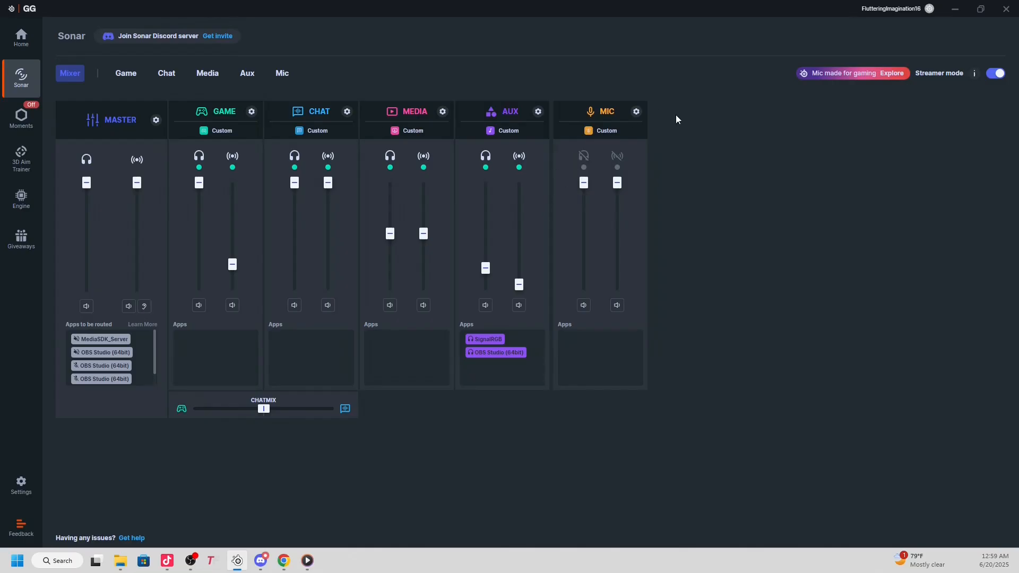
click(949, 7)
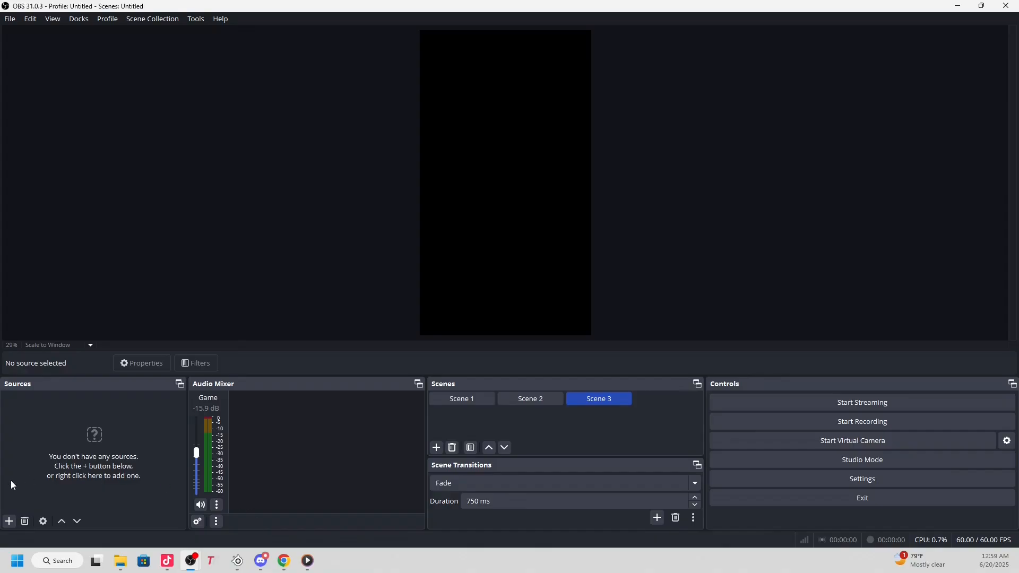
- Add the existing Video Capture Device source to Scene 3 in OBS
click(9, 525)
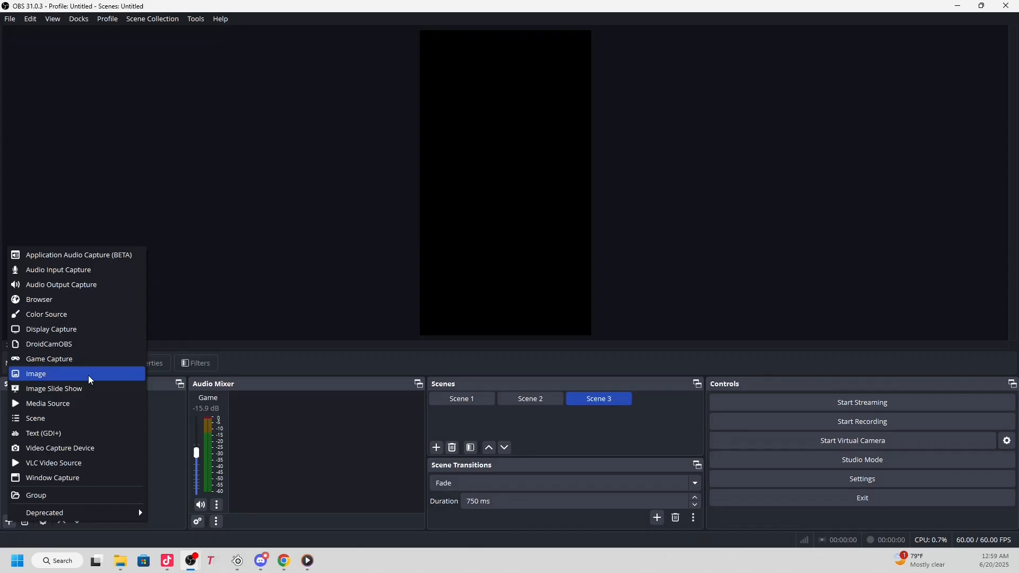
click(69, 449)
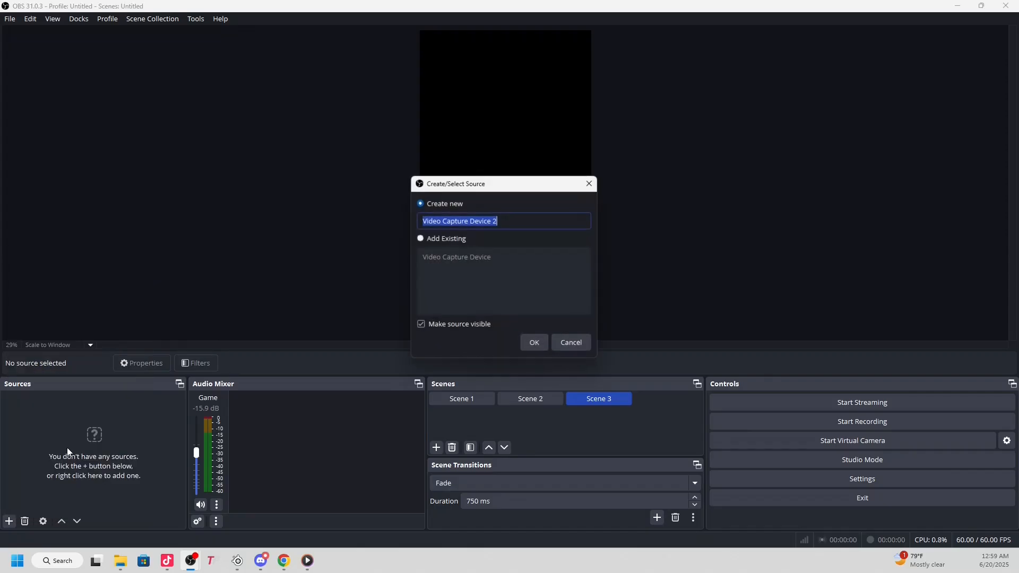
click(422, 240)
click(422, 257)
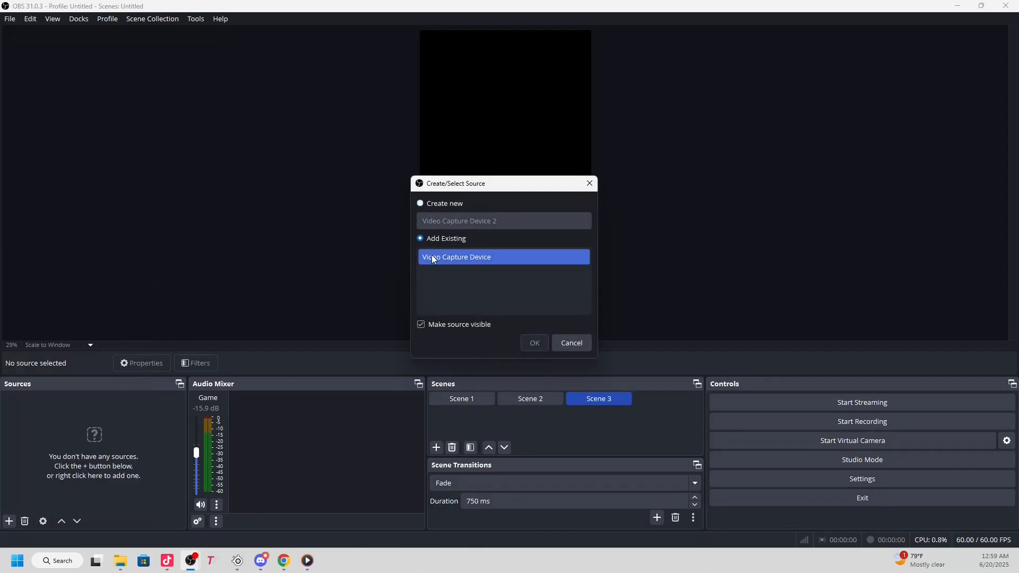
click(534, 342)
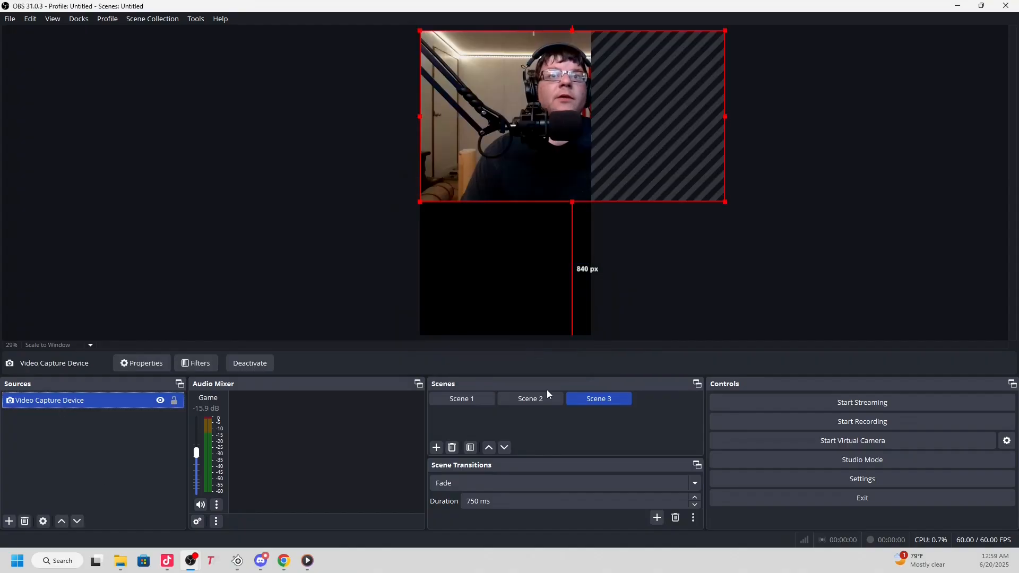
- Scale the webcam source to the canvas width and place it along the bottom of the vertical canvas
drag(725, 117, 592, 135)
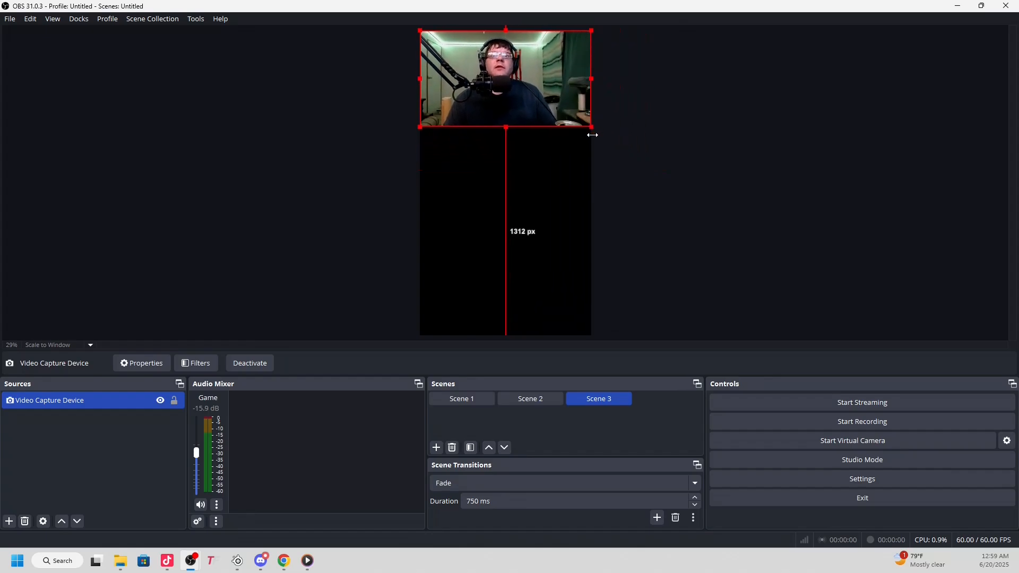
drag(496, 81, 497, 290)
click(744, 268)
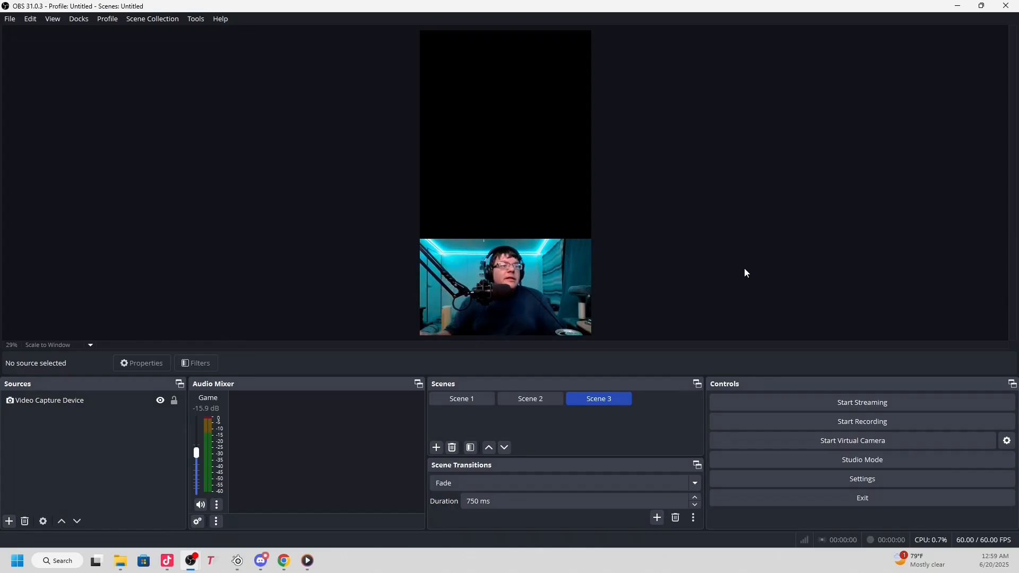
- Add the existing display capture source named game capture to Scene 3
click(11, 522)
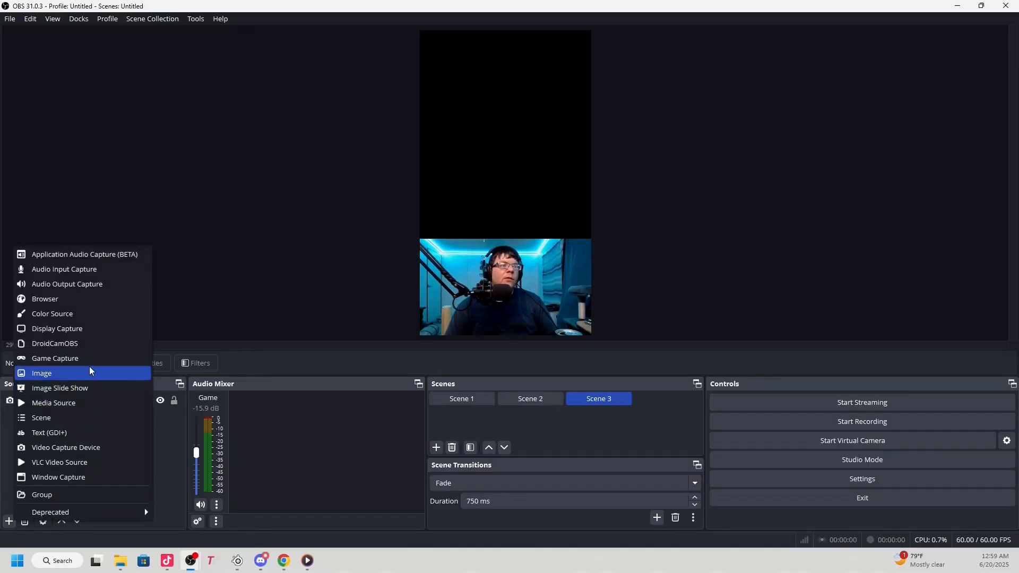
click(76, 336)
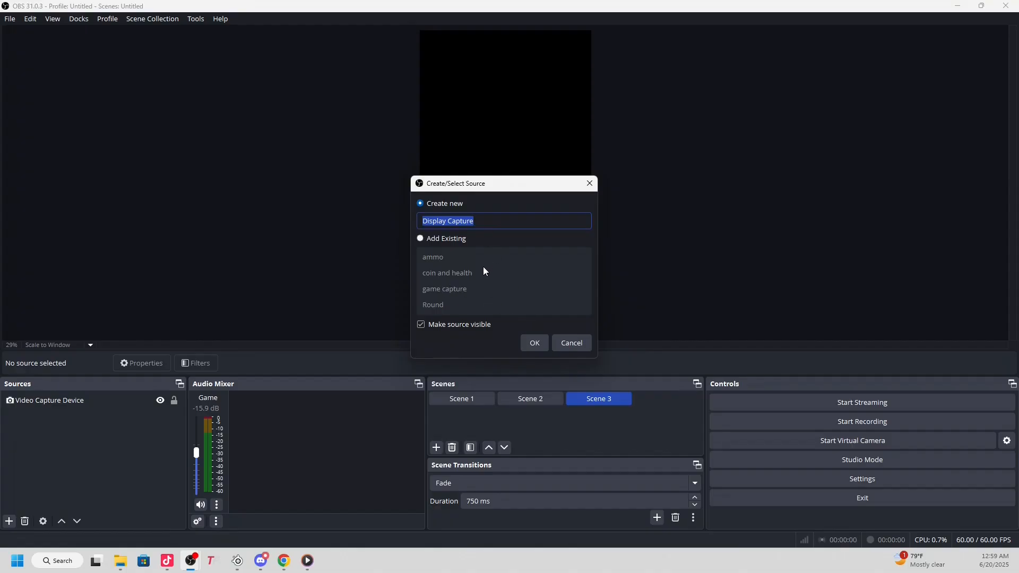
click(420, 238)
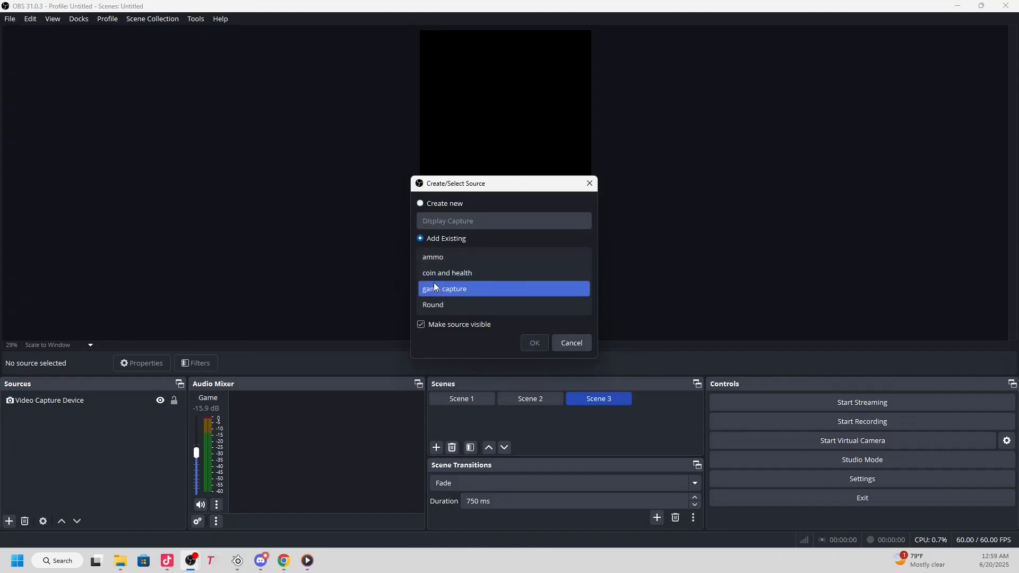
click(443, 290)
click(534, 344)
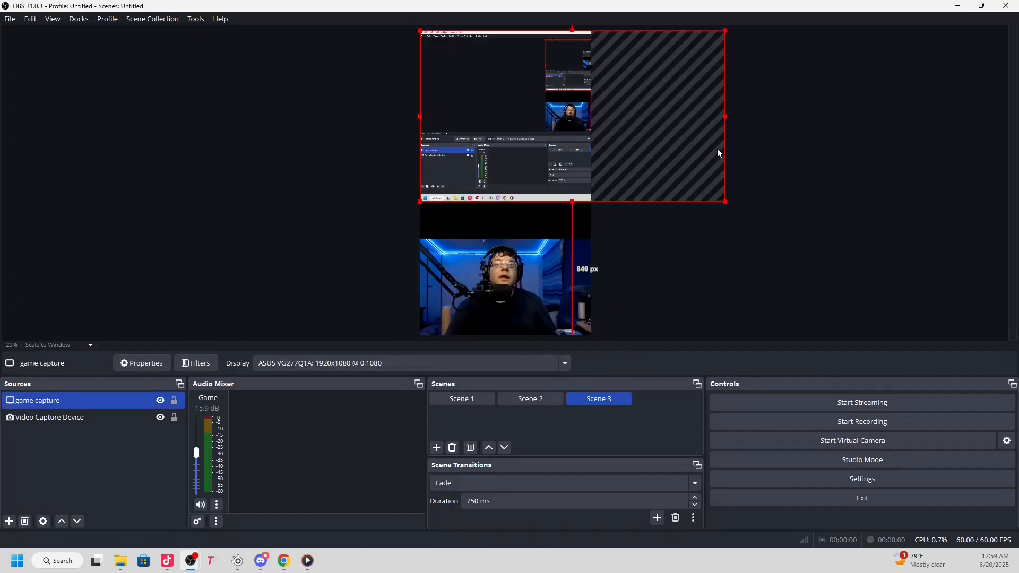
- Scale up and center the game capture source so it fills the canvas area above the webcam
drag(705, 117, 577, 155)
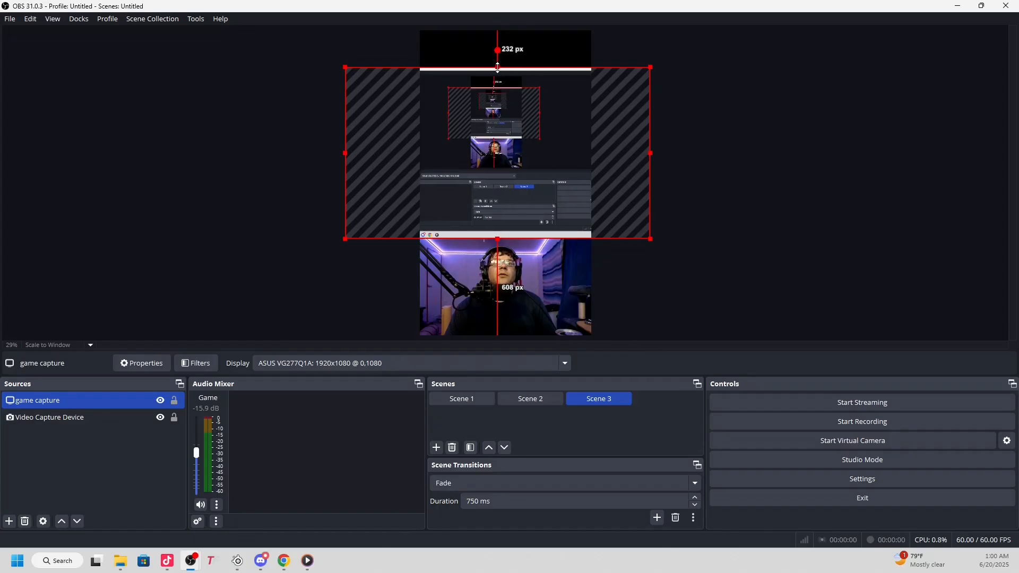
drag(497, 68, 515, 30)
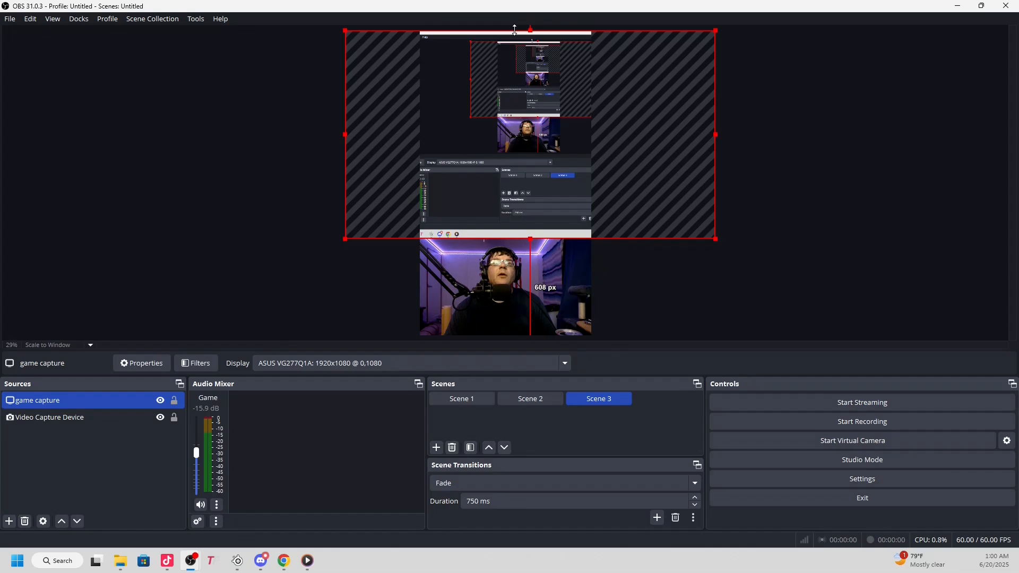
drag(536, 112, 509, 111)
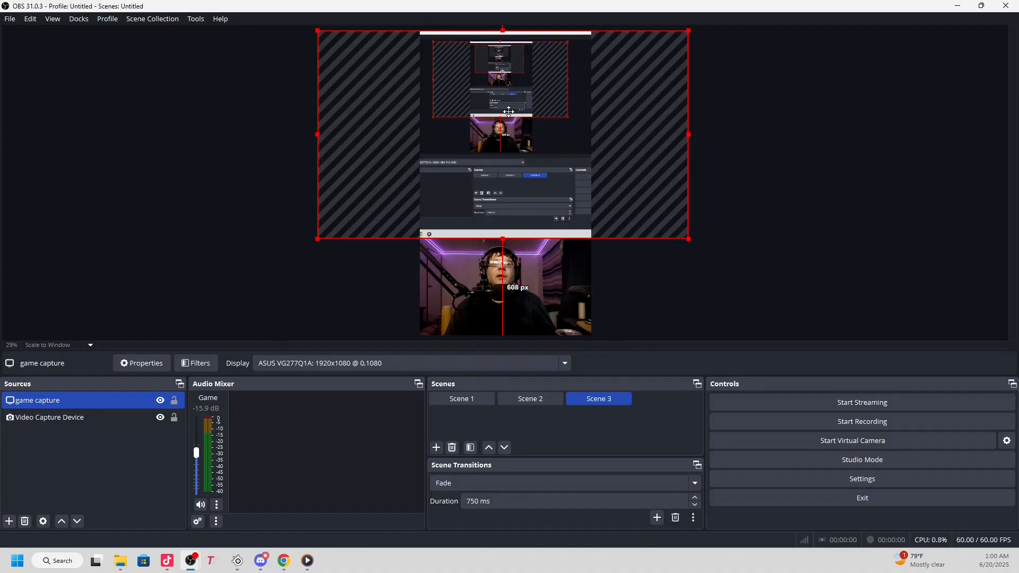
click(791, 155)
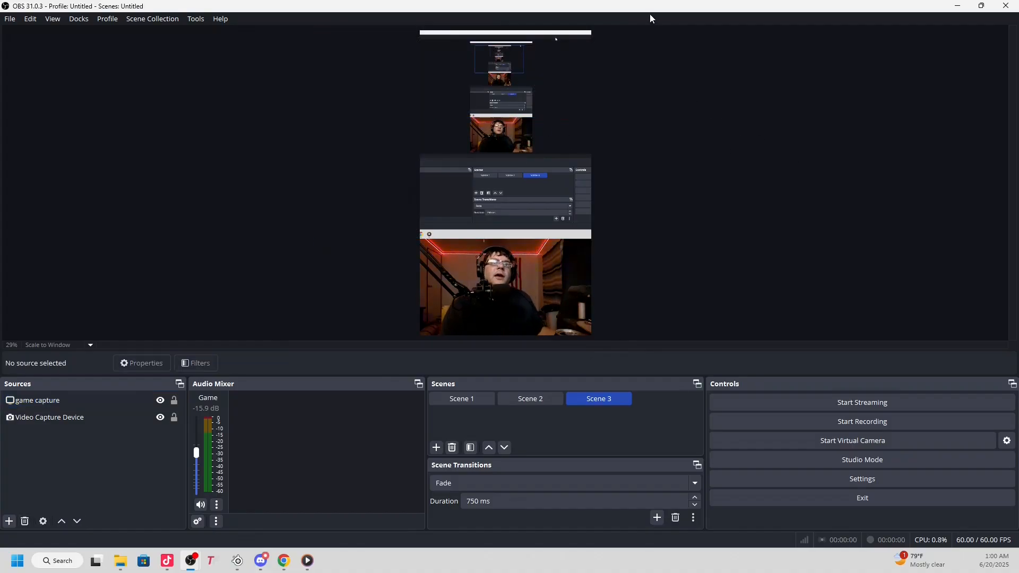
drag(640, 7, 621, 130)
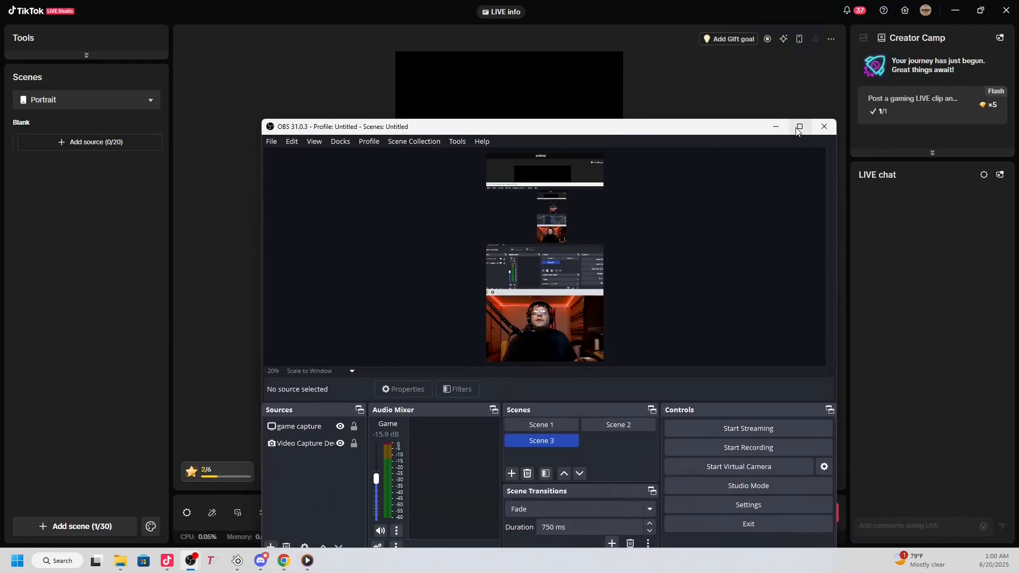
click(800, 127)
click(519, 139)
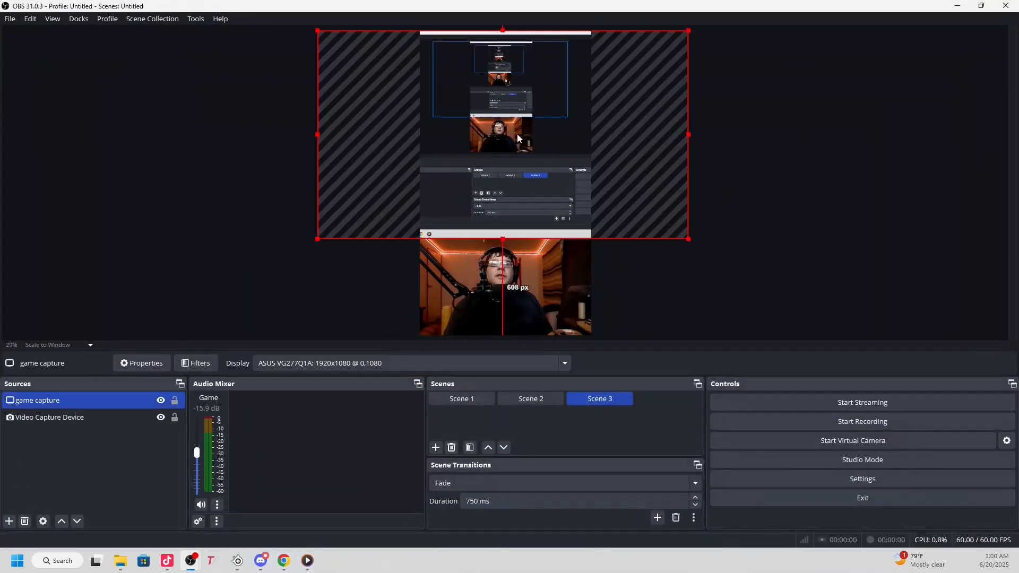
click(821, 132)
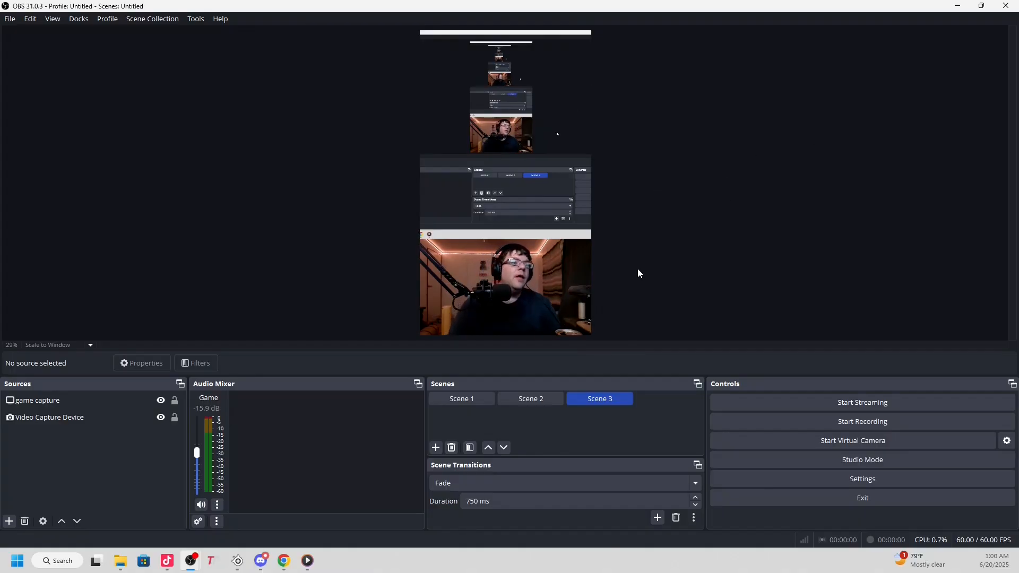
- Add the existing audio input capture source pro fx to Scene 3
click(10, 523)
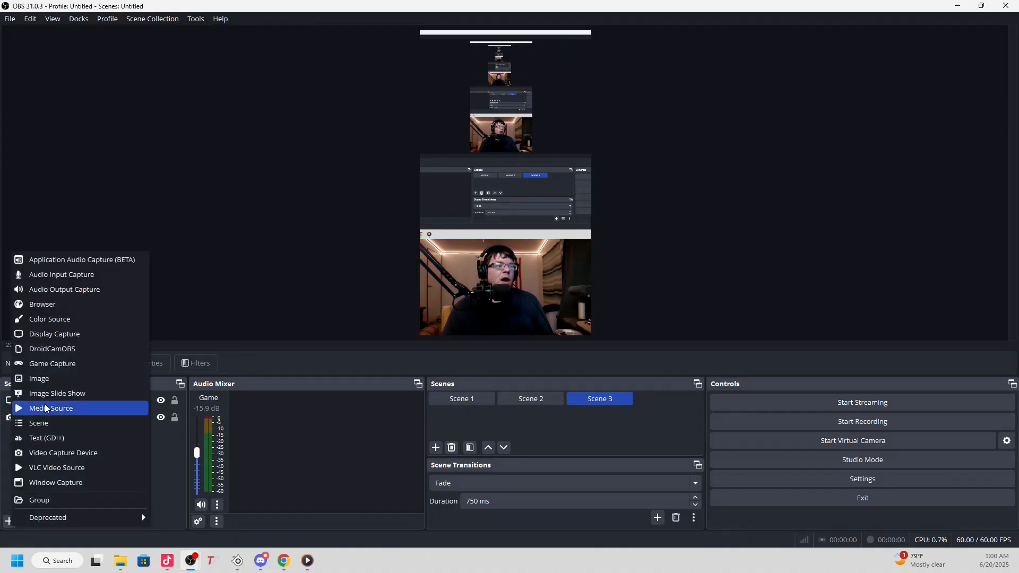
click(82, 281)
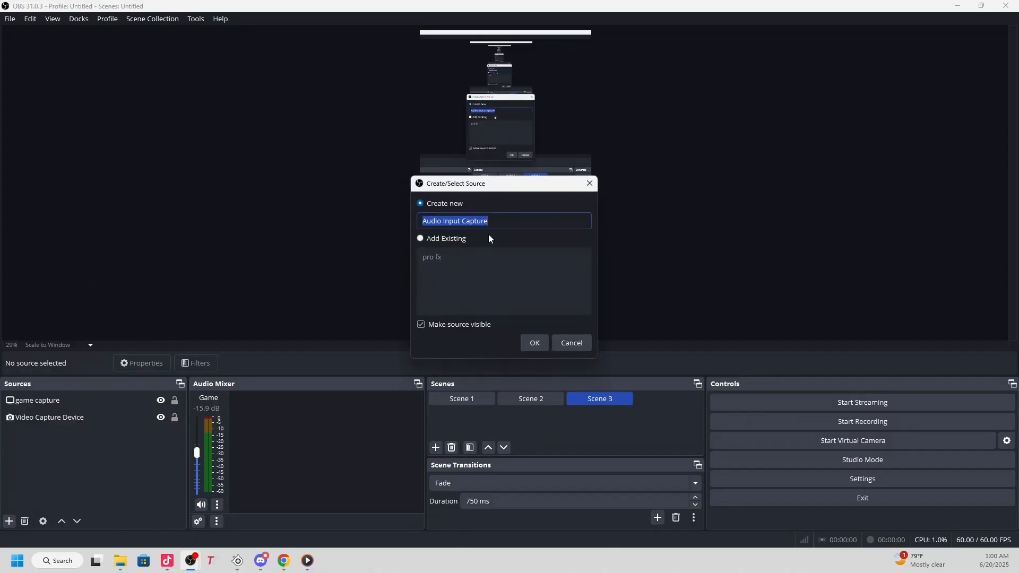
click(420, 239)
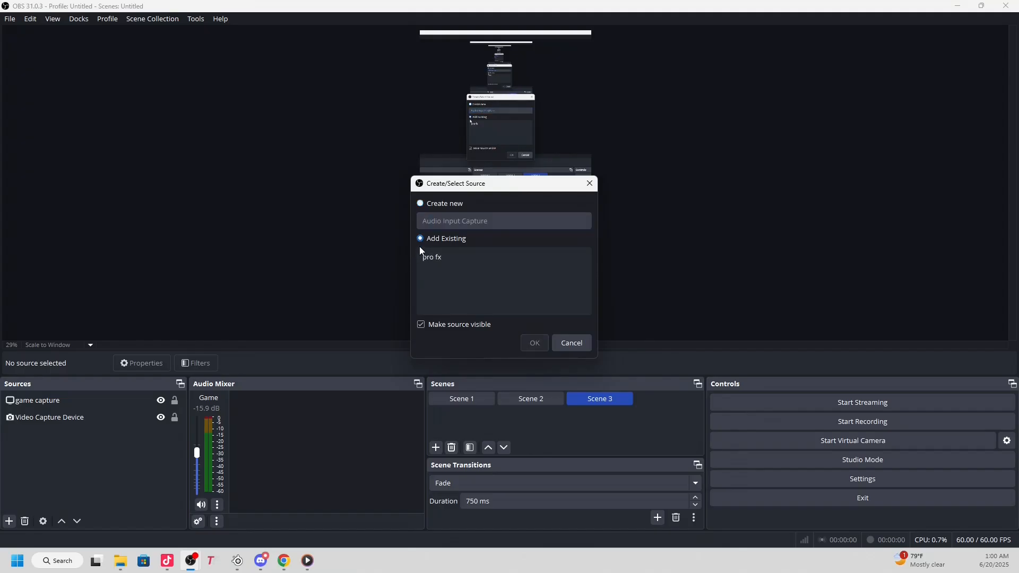
click(426, 257)
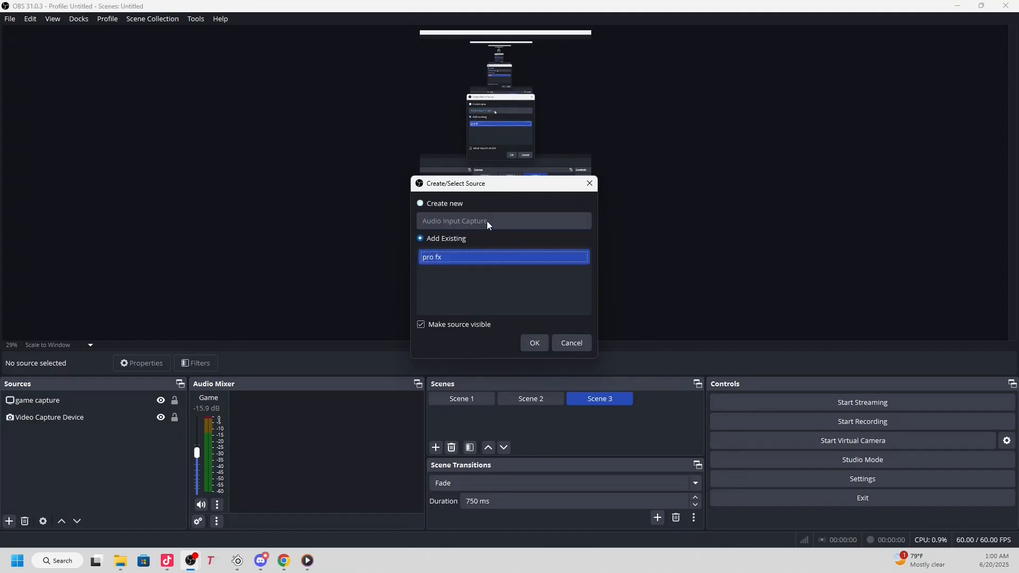
click(532, 342)
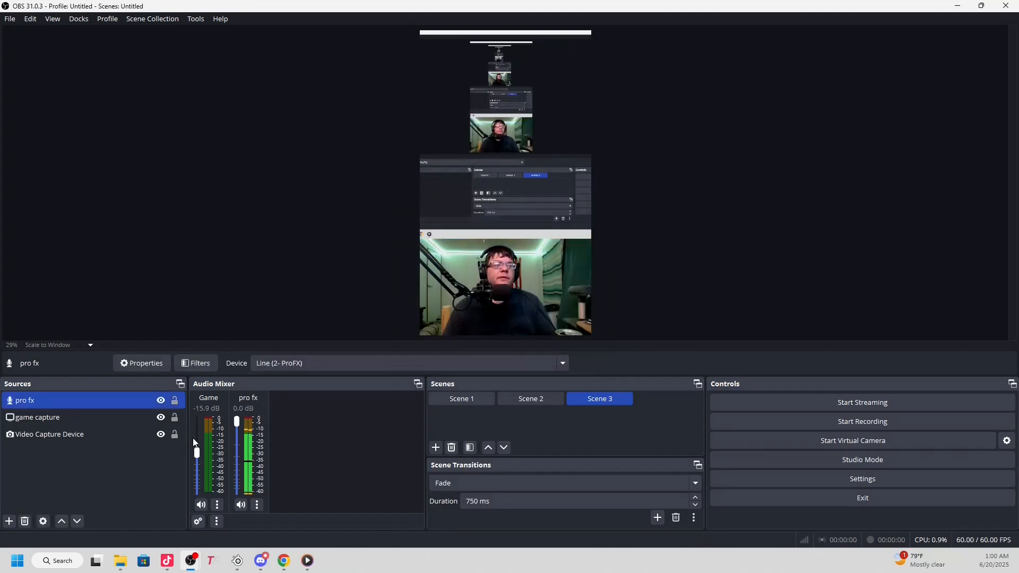
- Set the pro fx source's device to Line (2- ProFX)
right_click(66, 393)
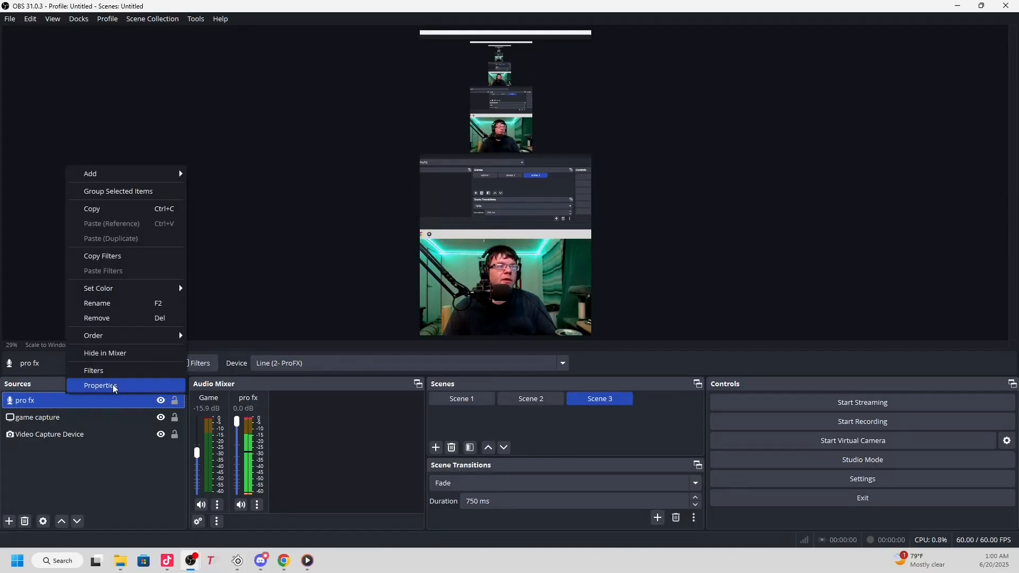
click(109, 384)
click(491, 150)
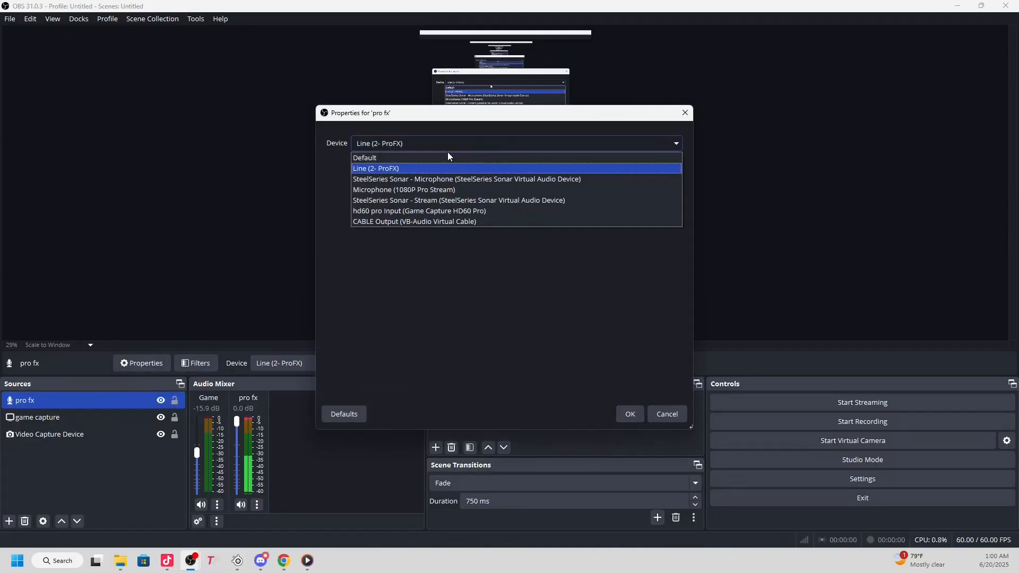
click(384, 171)
click(637, 413)
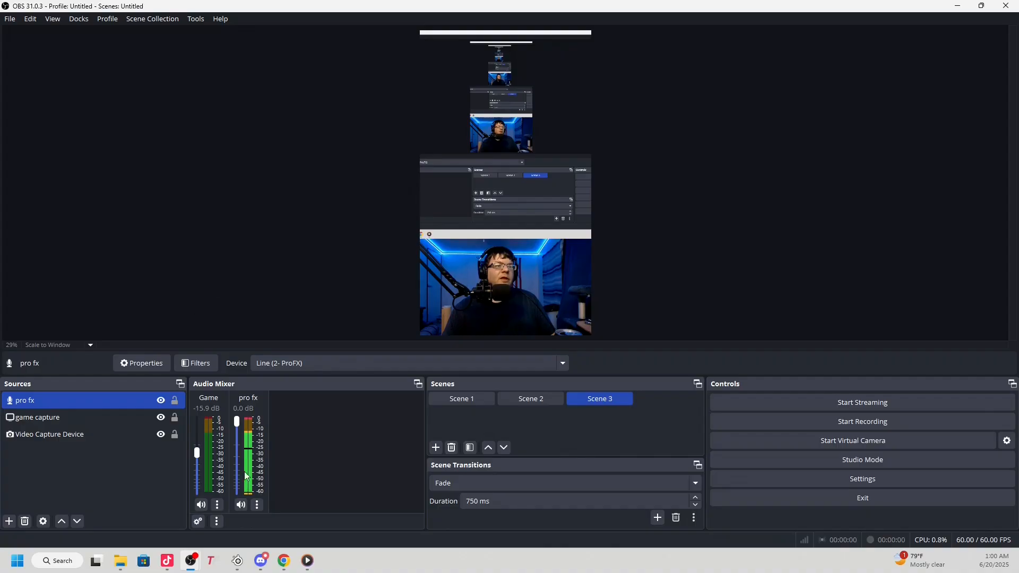
right_click(211, 403)
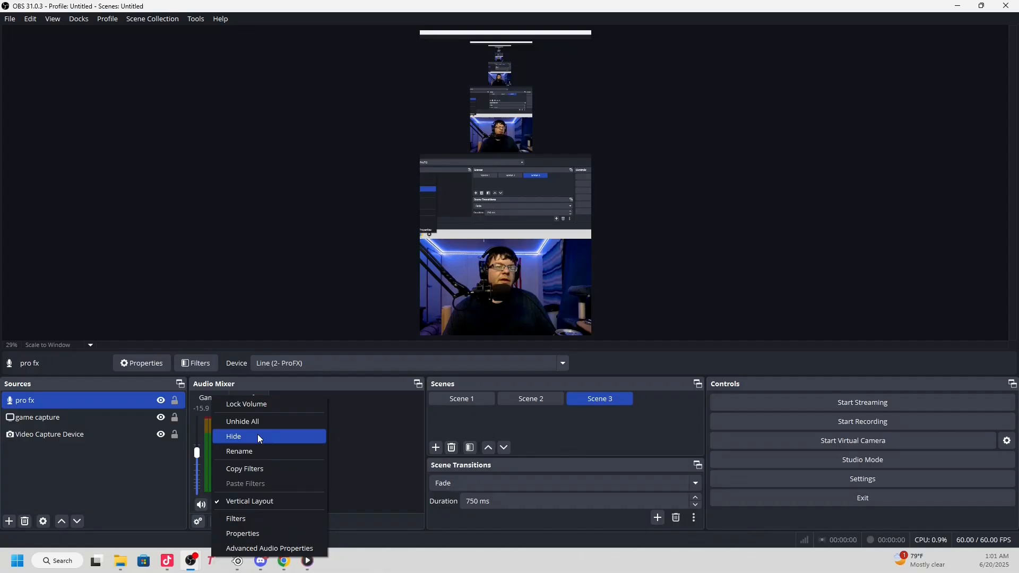
click(382, 449)
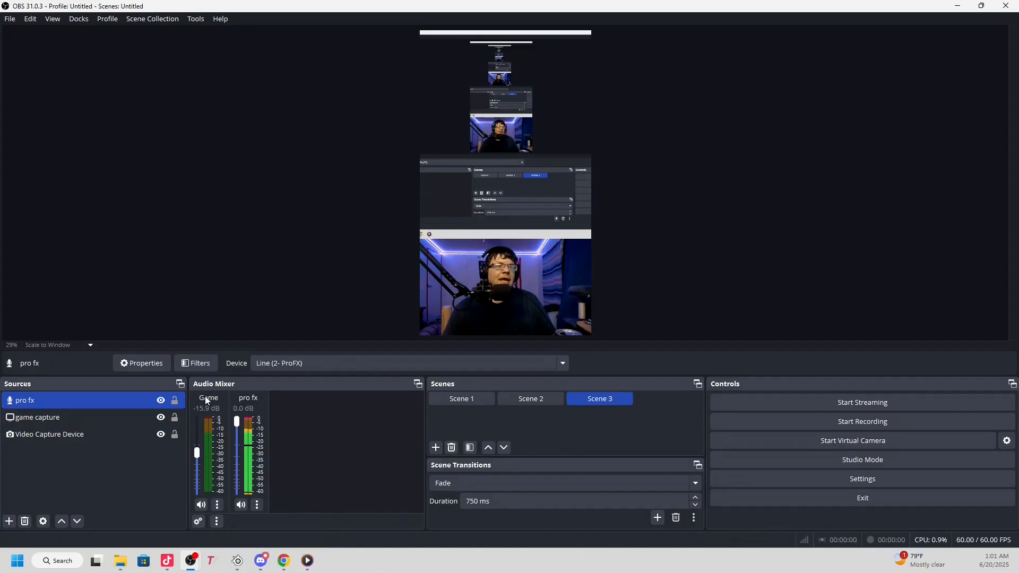
- Add the existing audio output capture source Chat, with a capital C, to Scene 3
click(9, 521)
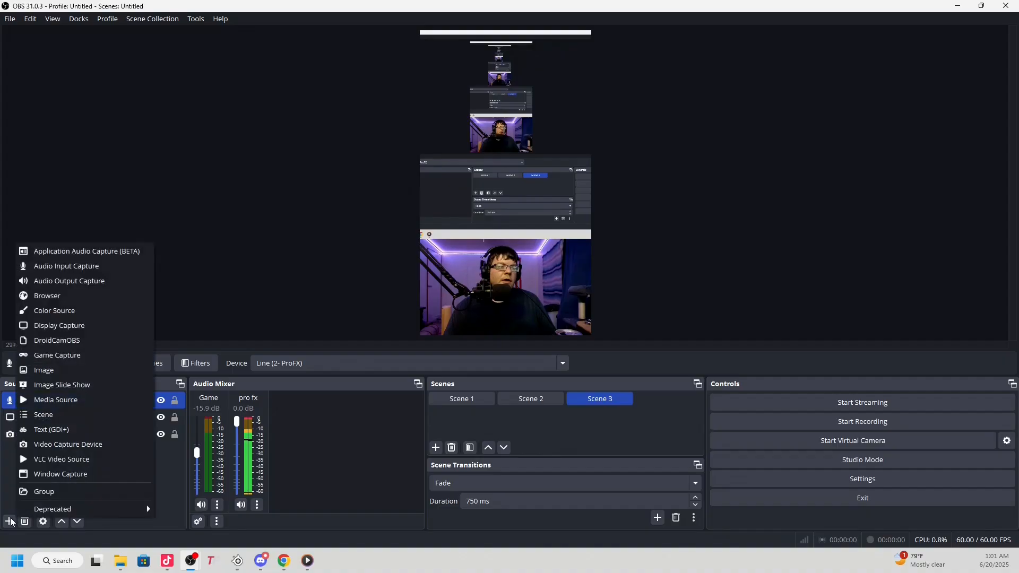
click(92, 281)
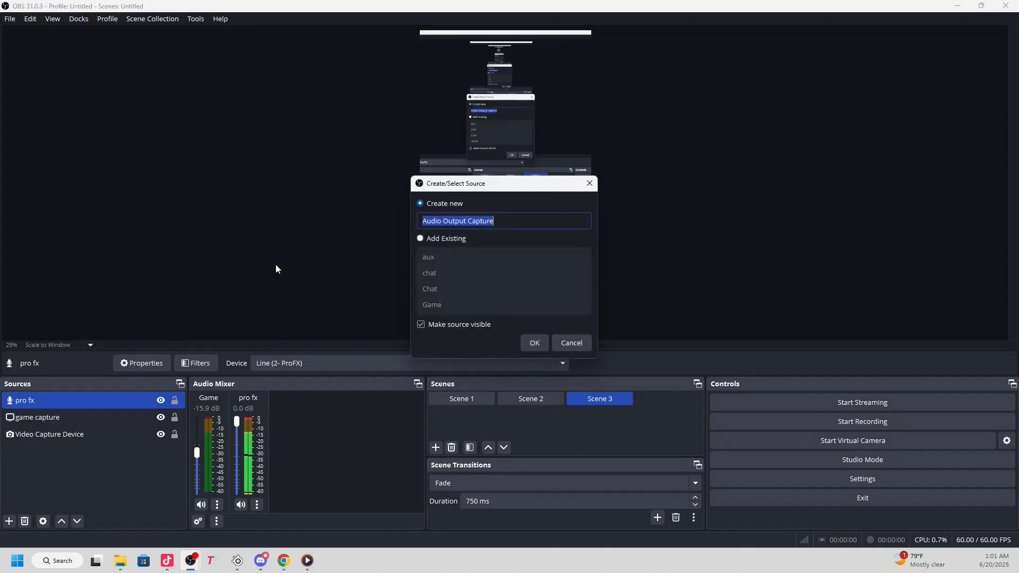
click(421, 239)
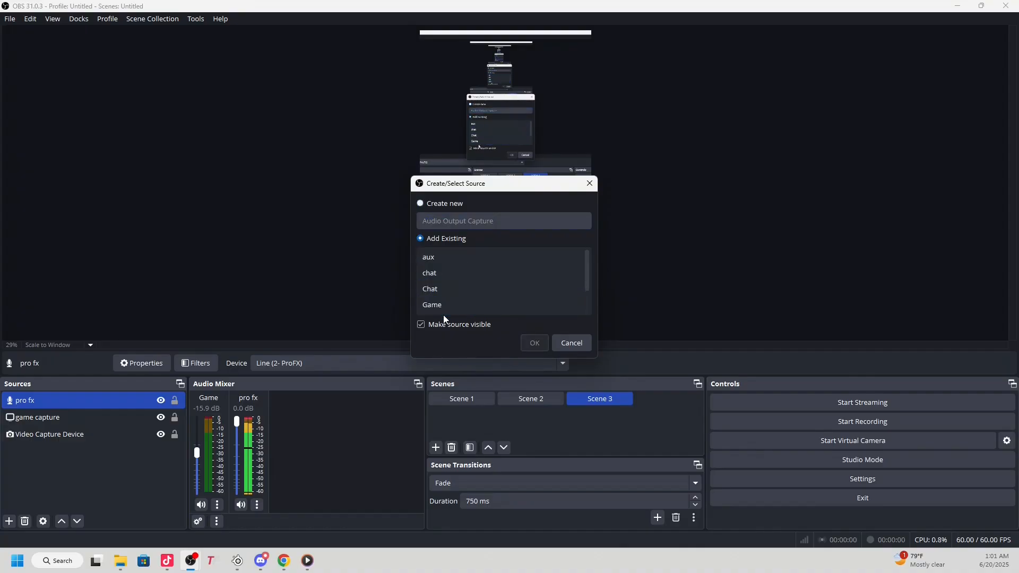
click(457, 291)
click(534, 341)
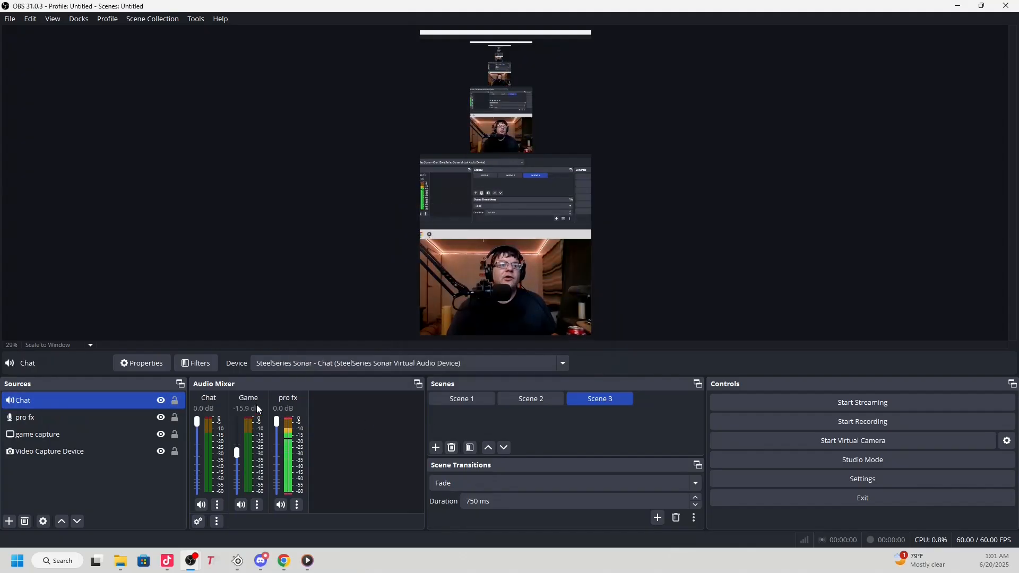
- Set the Chat source's device to SteelSeries Sonar - Chat (SteelSeries Sonar Virtual Audio Device)
right_click(212, 403)
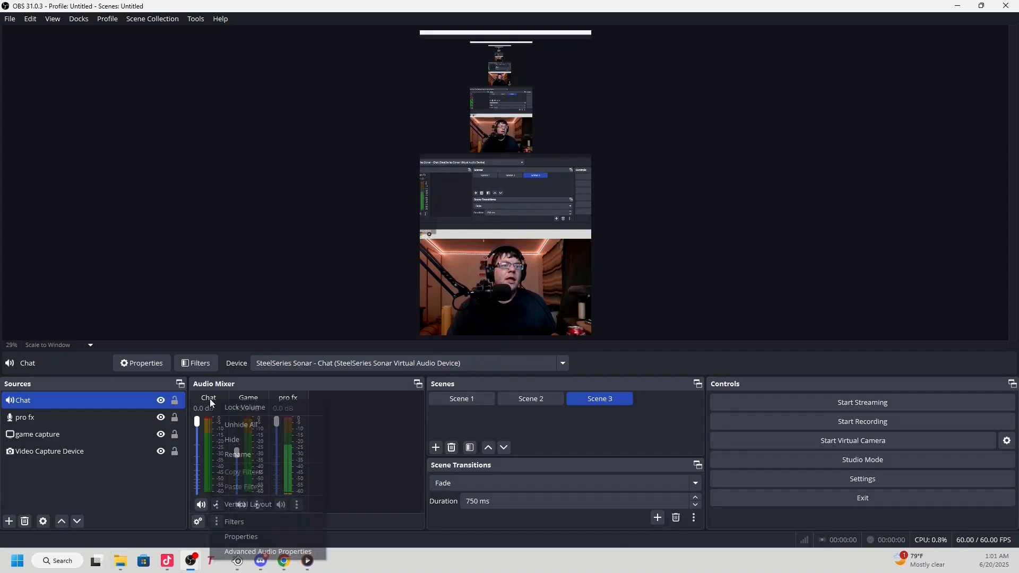
click(265, 537)
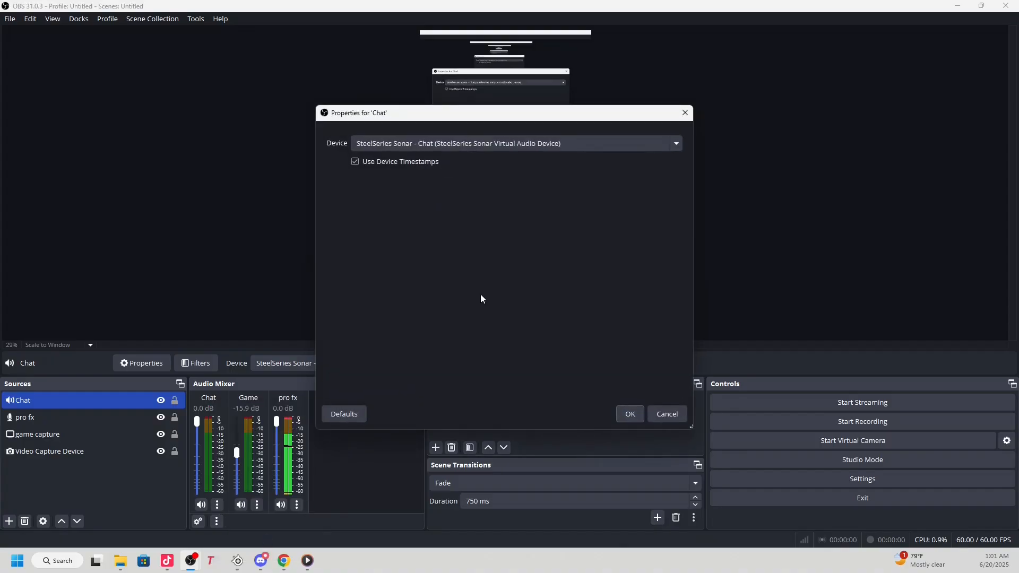
click(504, 148)
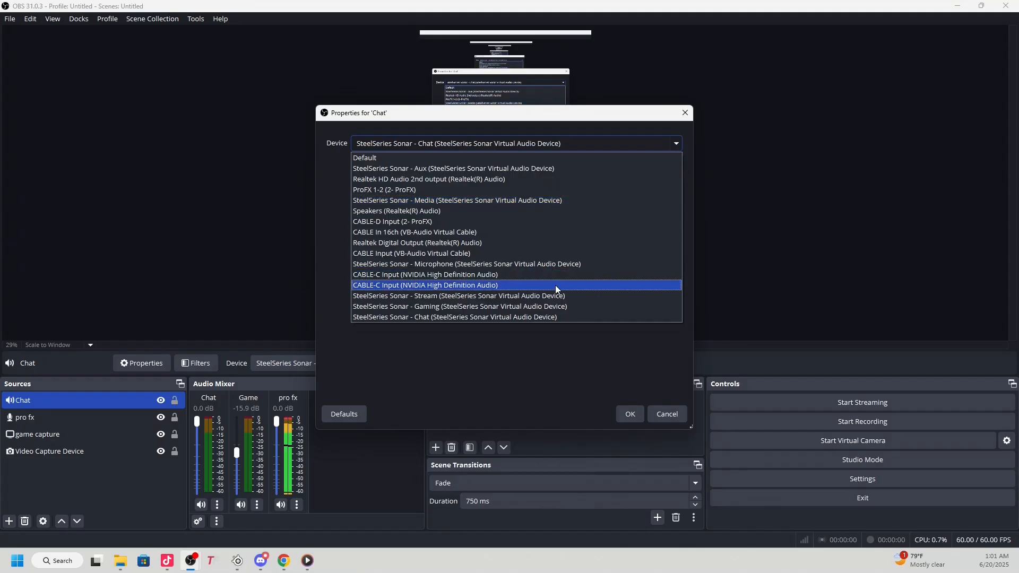
click(471, 307)
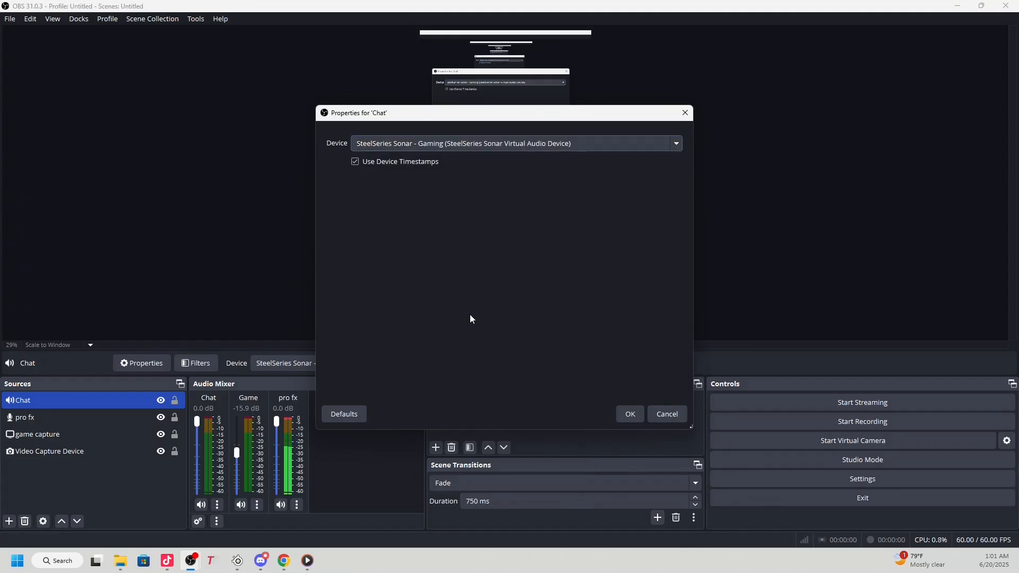
click(441, 144)
click(441, 315)
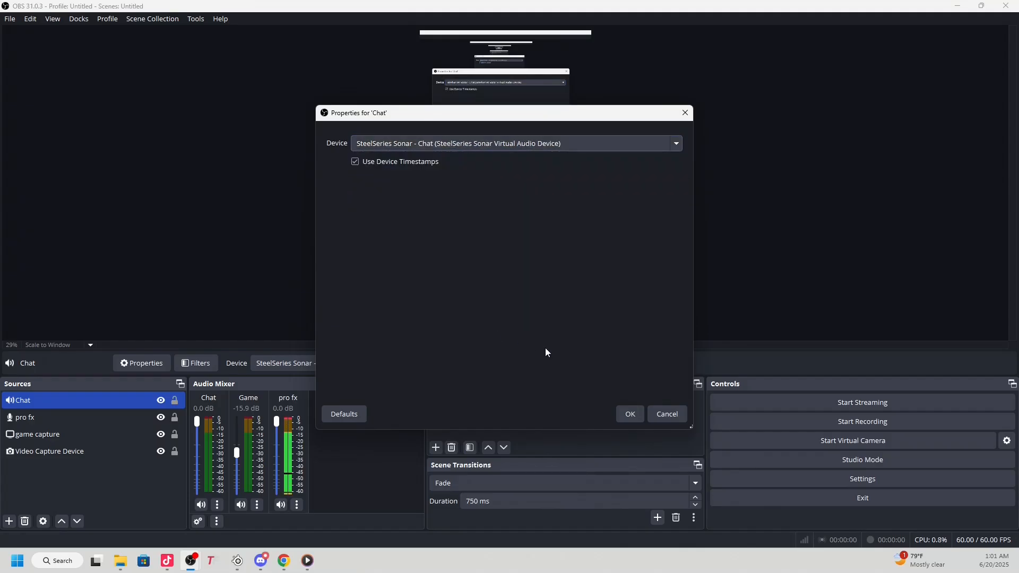
click(623, 419)
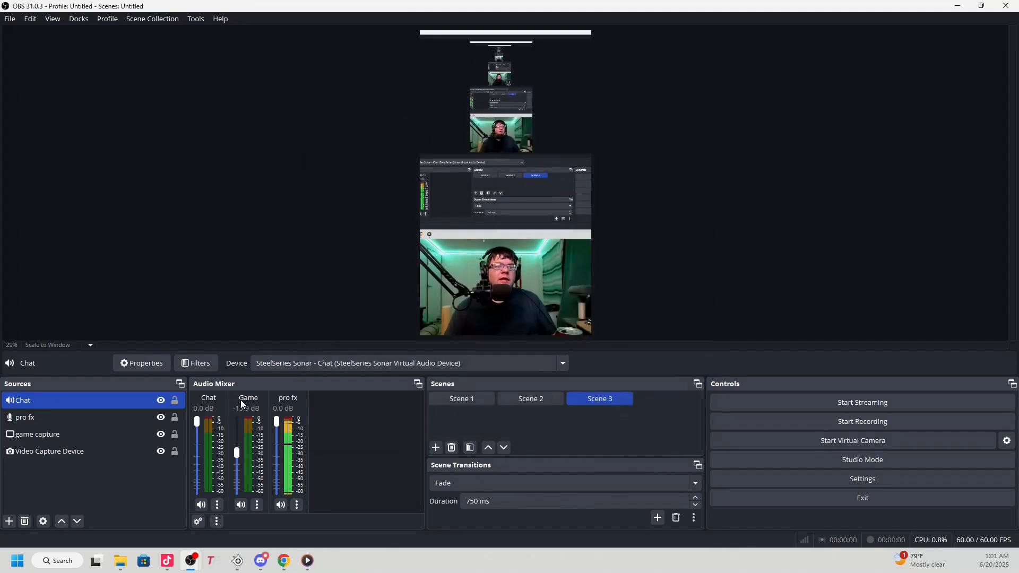
- Set the Game audio source's device to SteelSeries Sonar - Gaming (SteelSeries Sonar Virtual Audio Device)
click(259, 508)
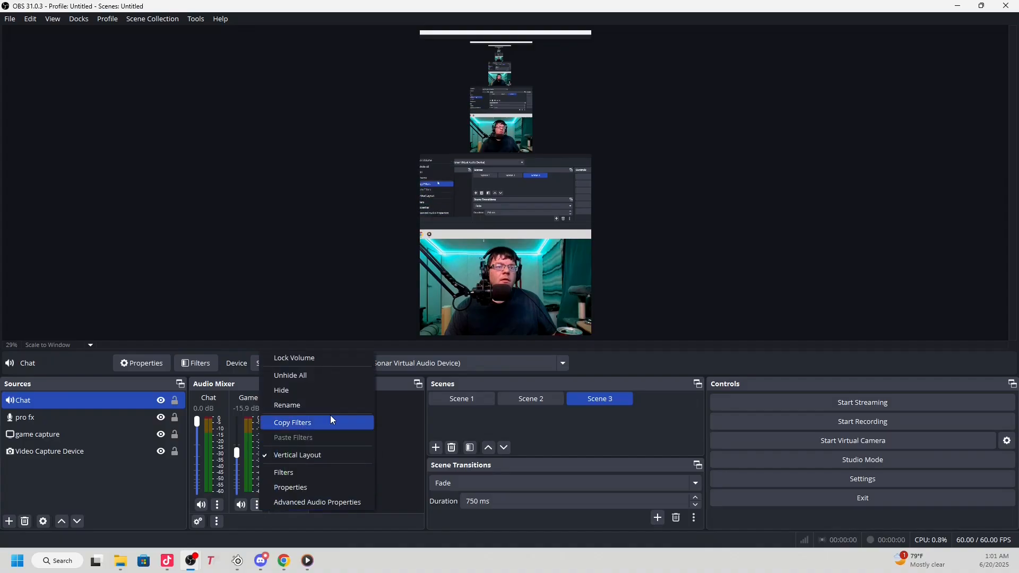
click(300, 488)
click(506, 145)
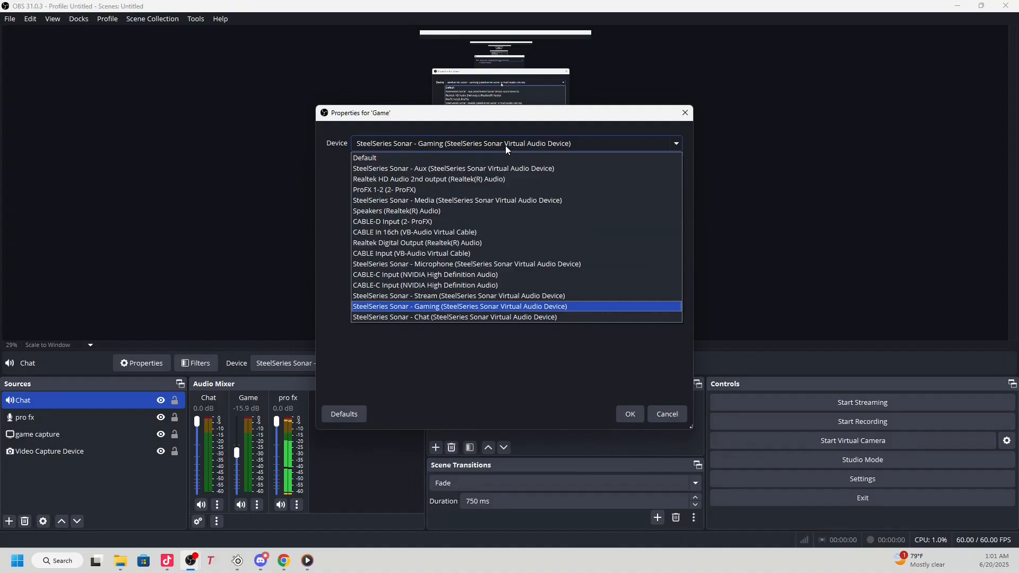
click(449, 307)
click(629, 414)
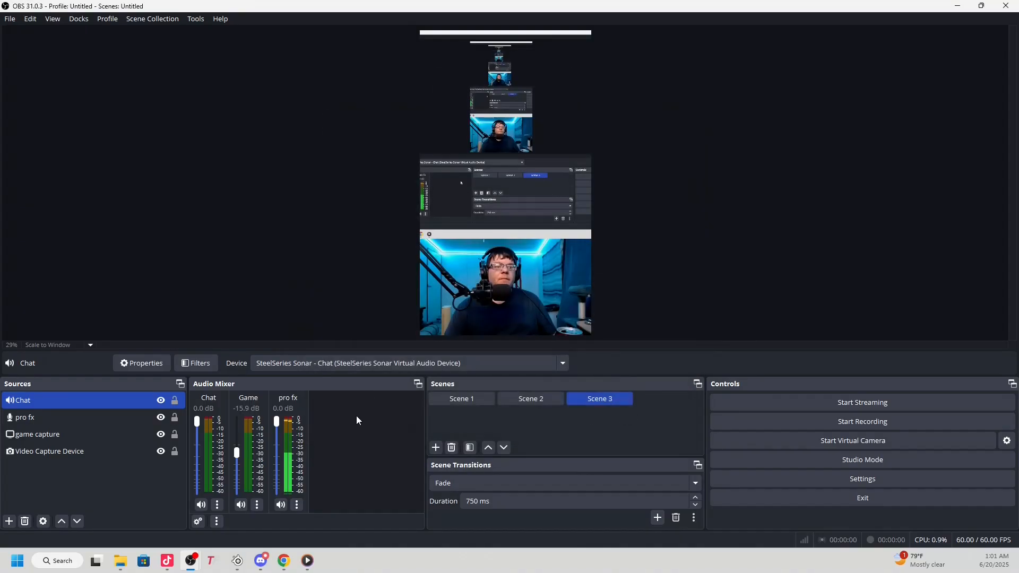
- Add the existing audio output capture sources Media and aux to Scene 3
click(9, 522)
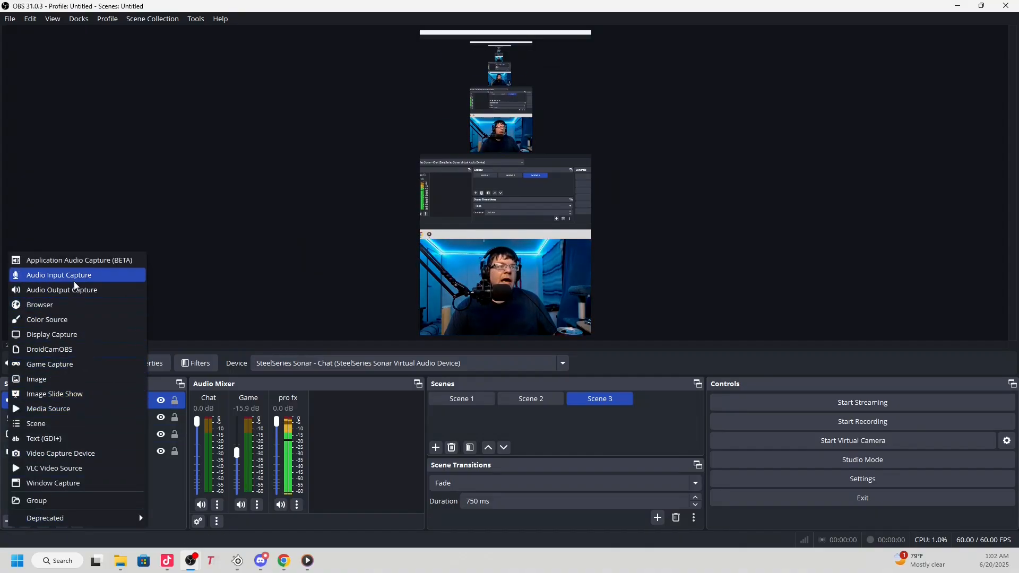
click(68, 290)
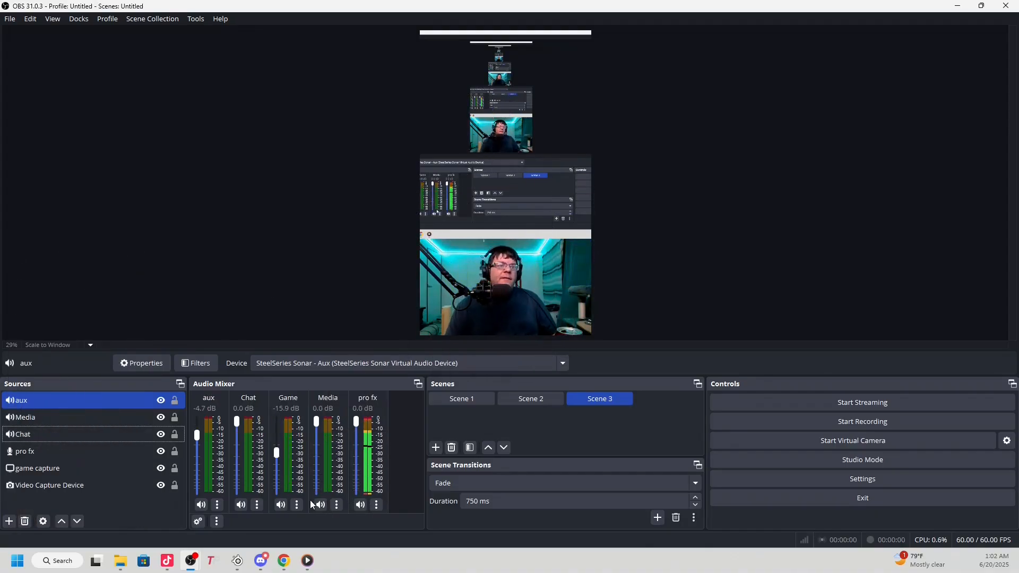
ctrl+click(52, 436)
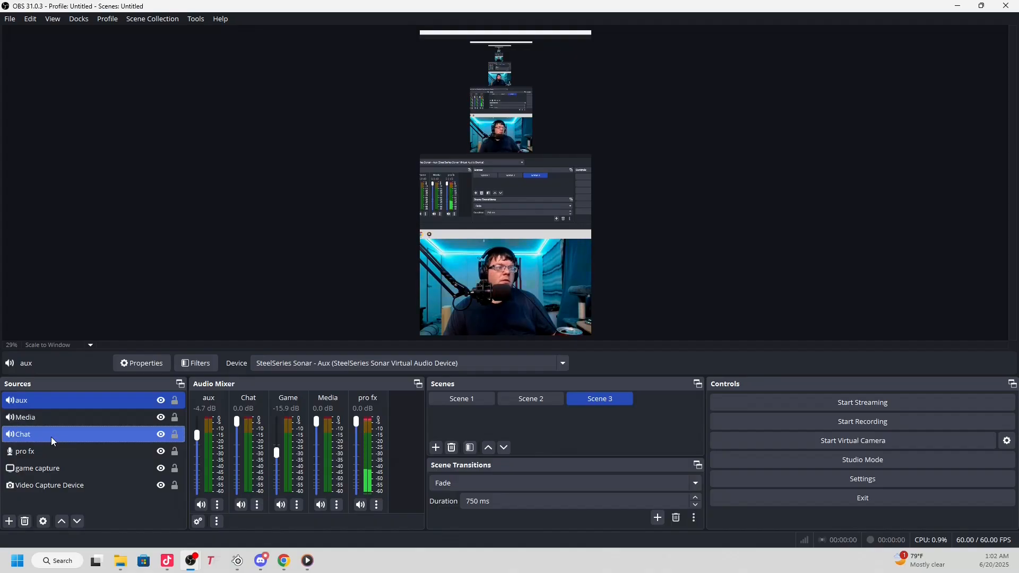
ctrl+click(51, 437)
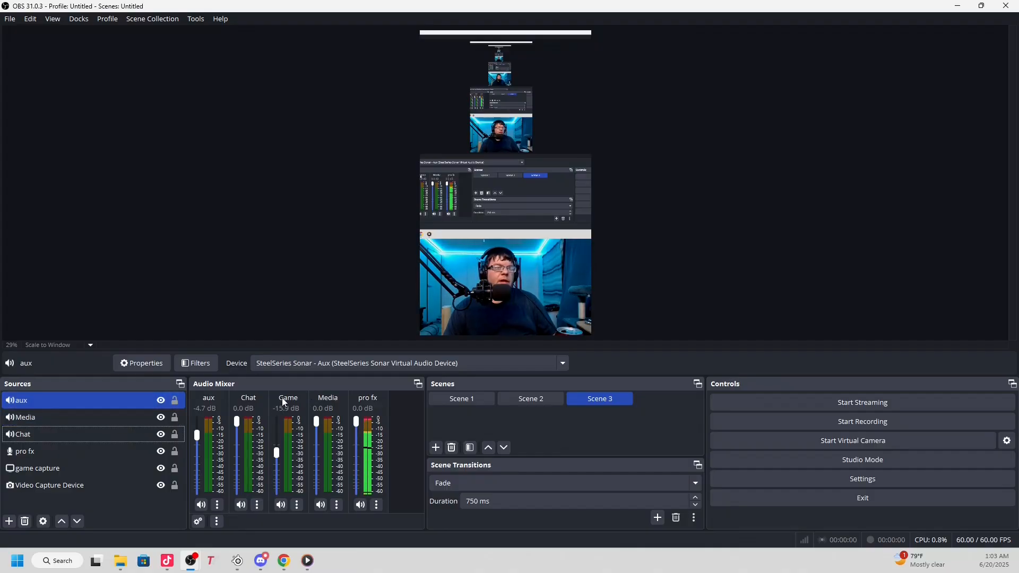
- Review the Noise Gate, Limiter and Compressor filter settings of the pro fx source
ctrl+click(96, 452)
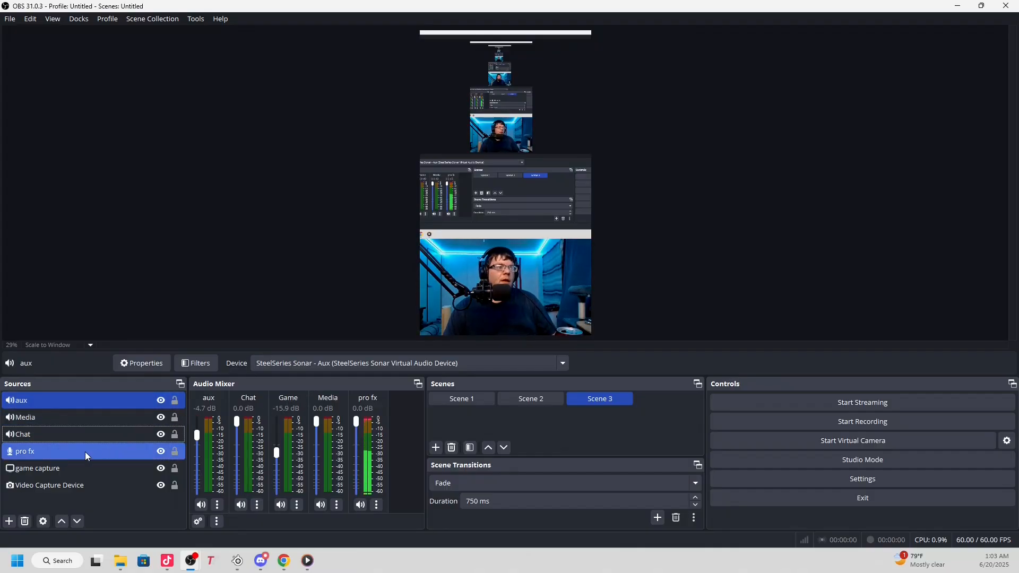
click(36, 453)
right_click(36, 452)
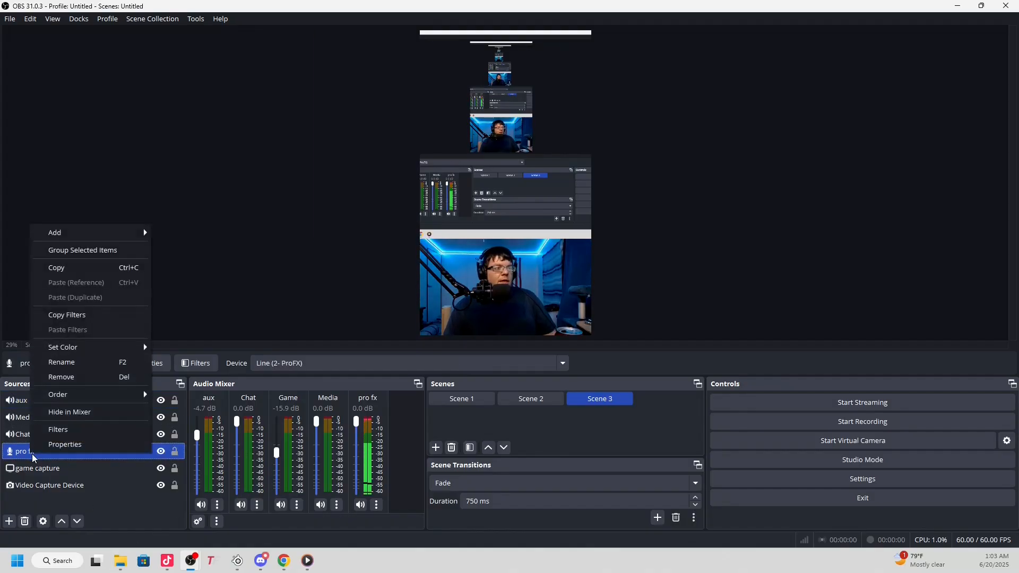
click(90, 428)
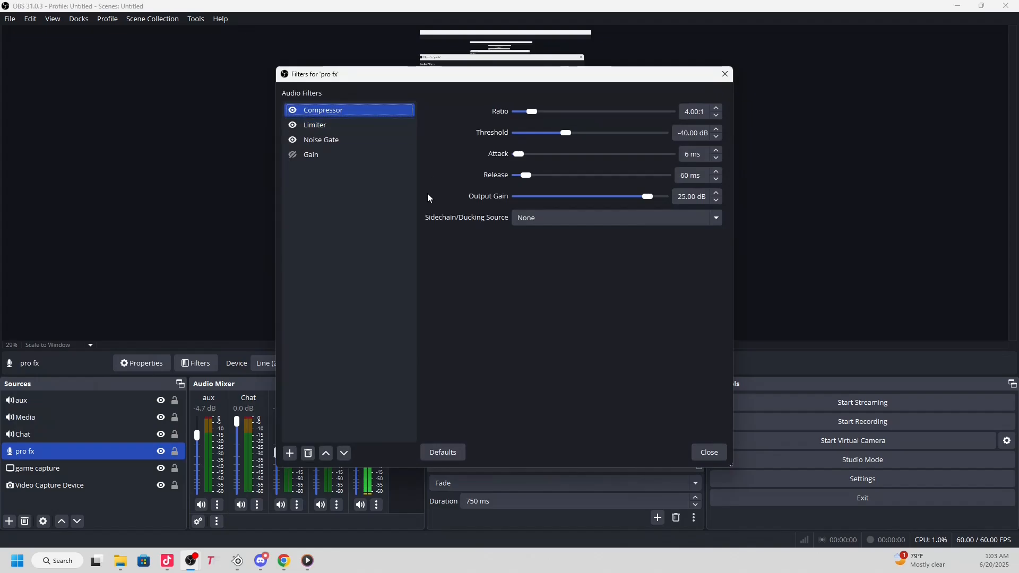
click(307, 141)
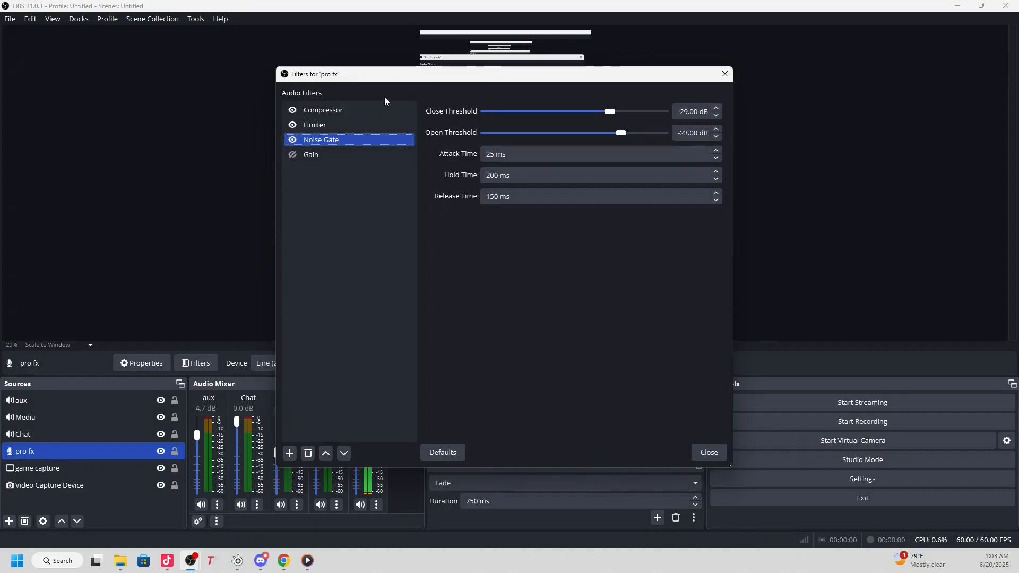
drag(462, 70, 462, 72)
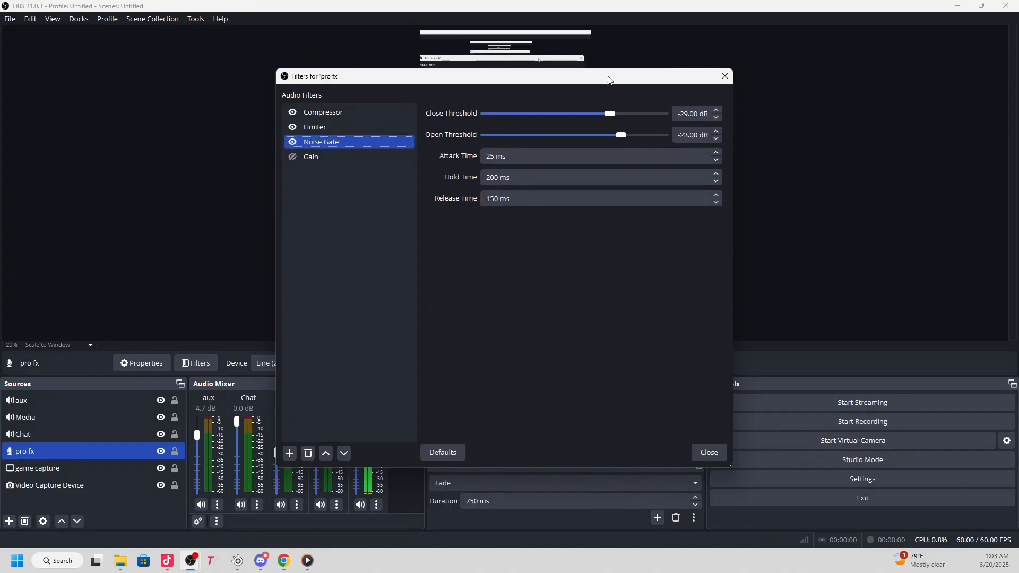
drag(609, 81, 865, 74)
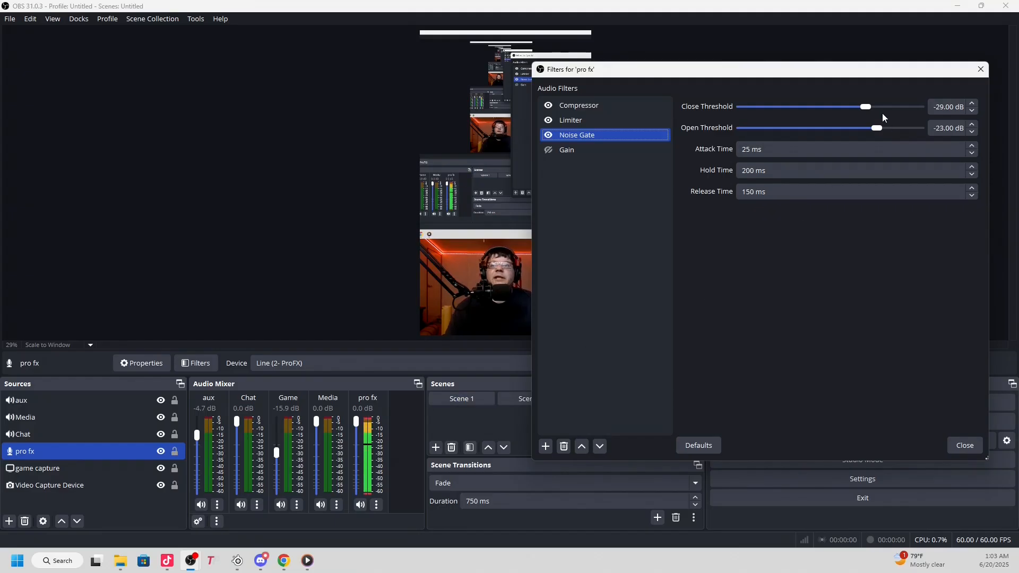
drag(872, 75, 692, 59)
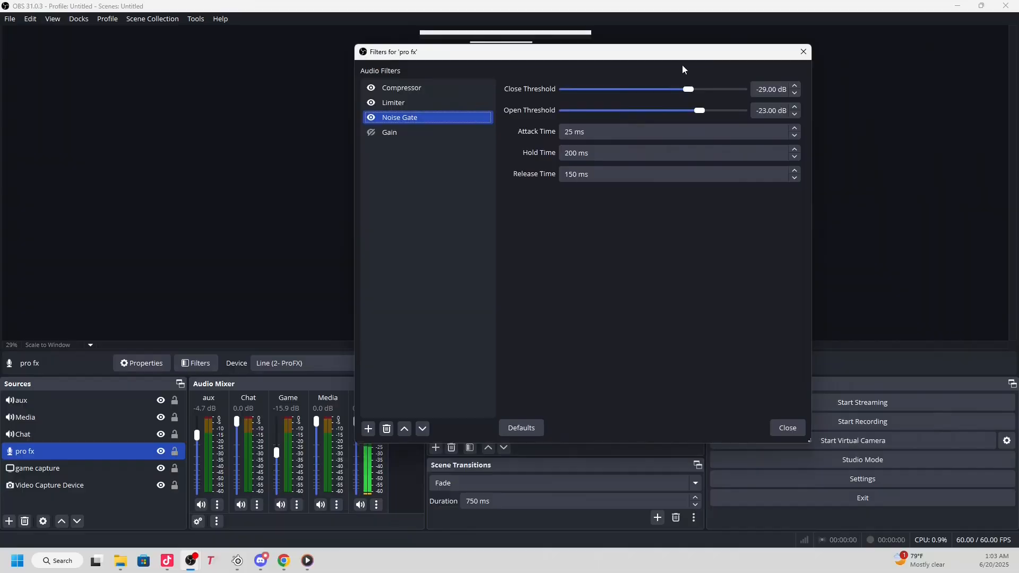
key(Up)
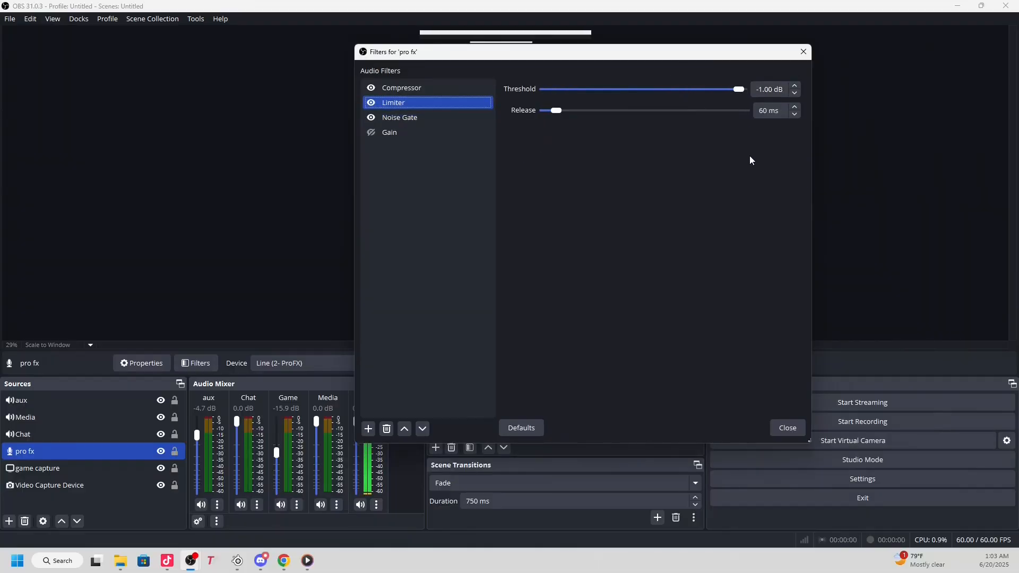
click(428, 87)
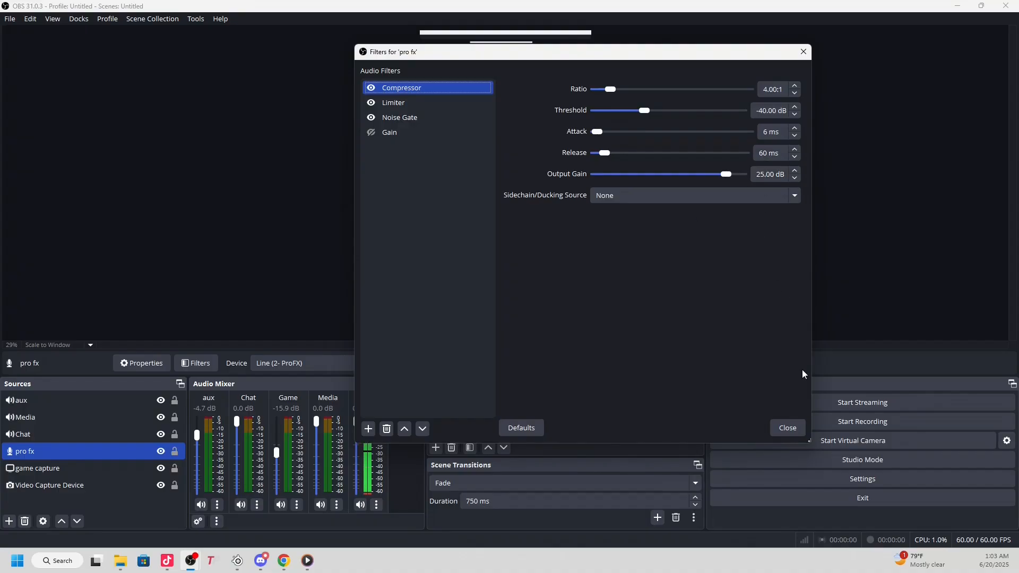
click(787, 429)
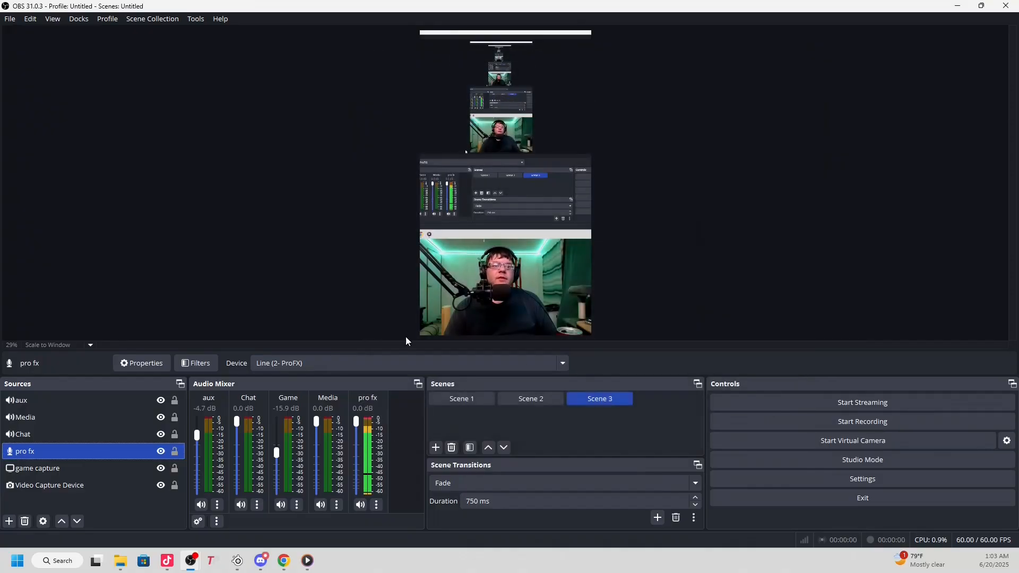
- Switch to SteelSeries GG, check the Sonar mixer's channel levels and app routing, and return to OBS
click(238, 560)
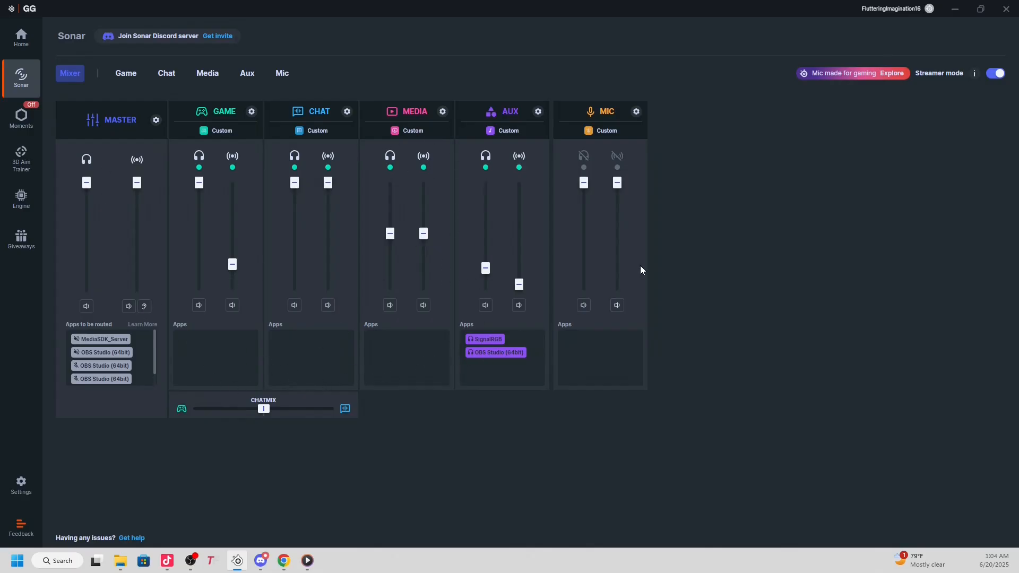
click(954, 9)
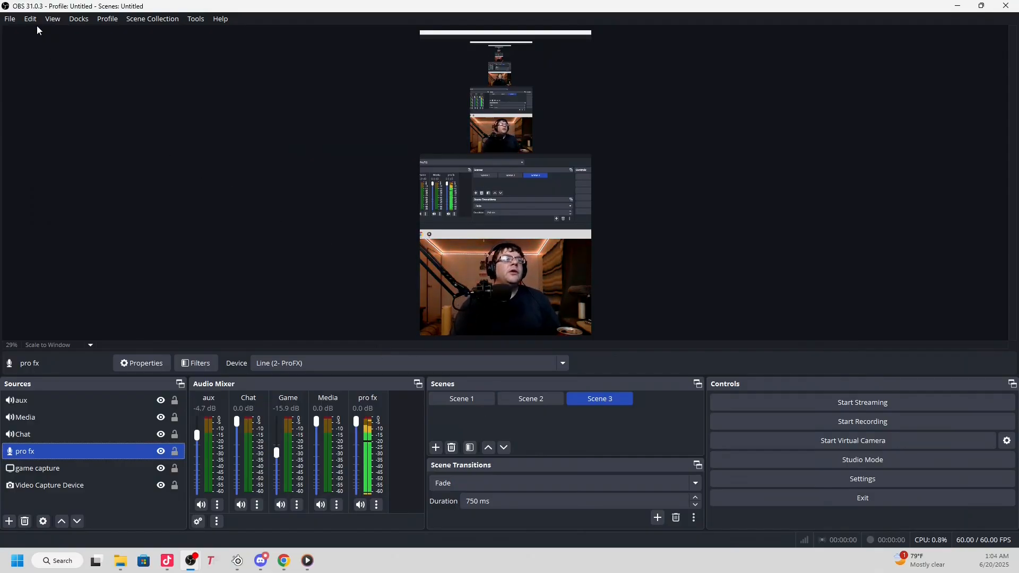
- Examine the recording output settings, including the path, format, video encoder, enabled audio tracks and encoder options
click(9, 18)
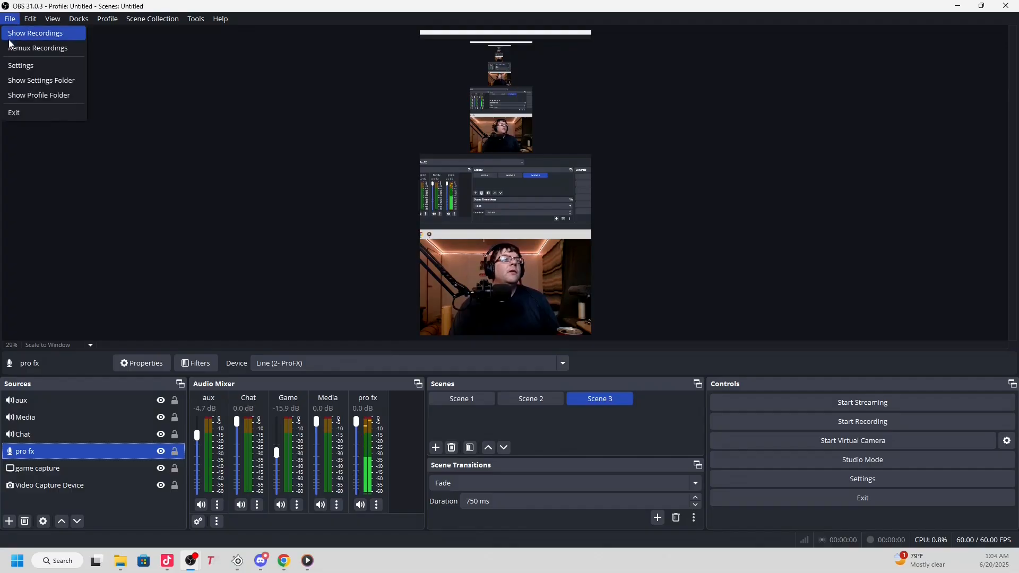
click(14, 67)
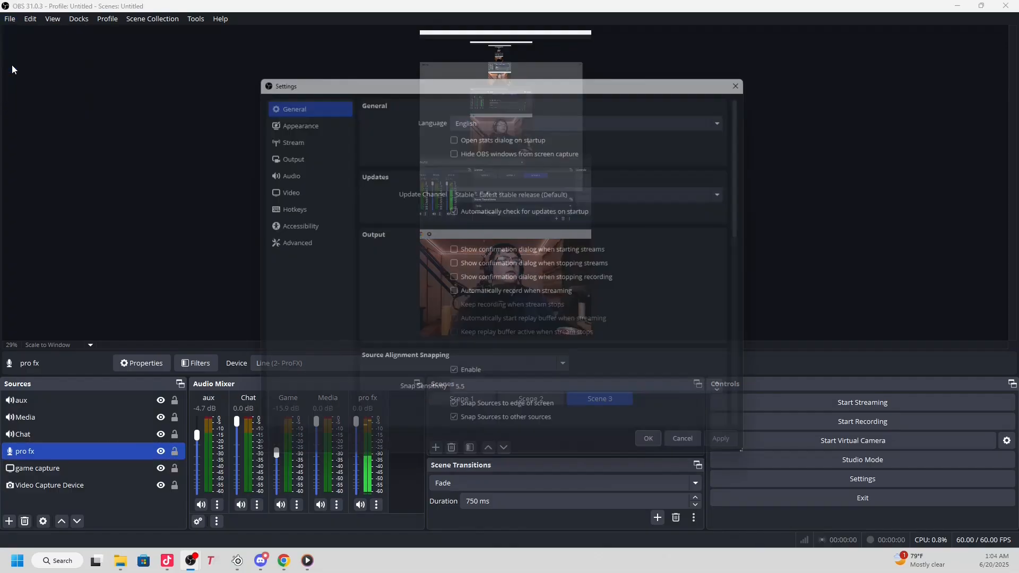
click(292, 157)
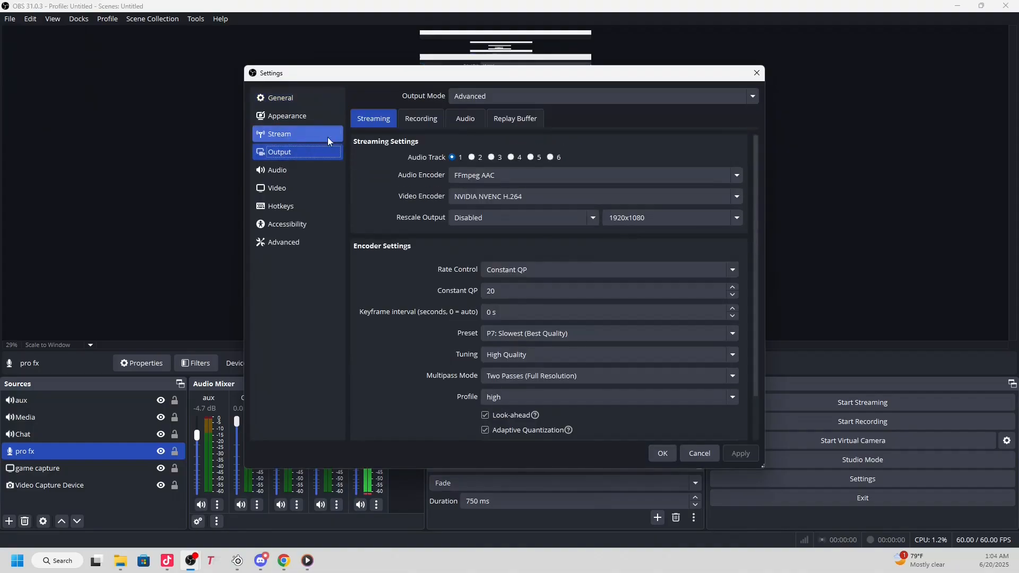
click(419, 119)
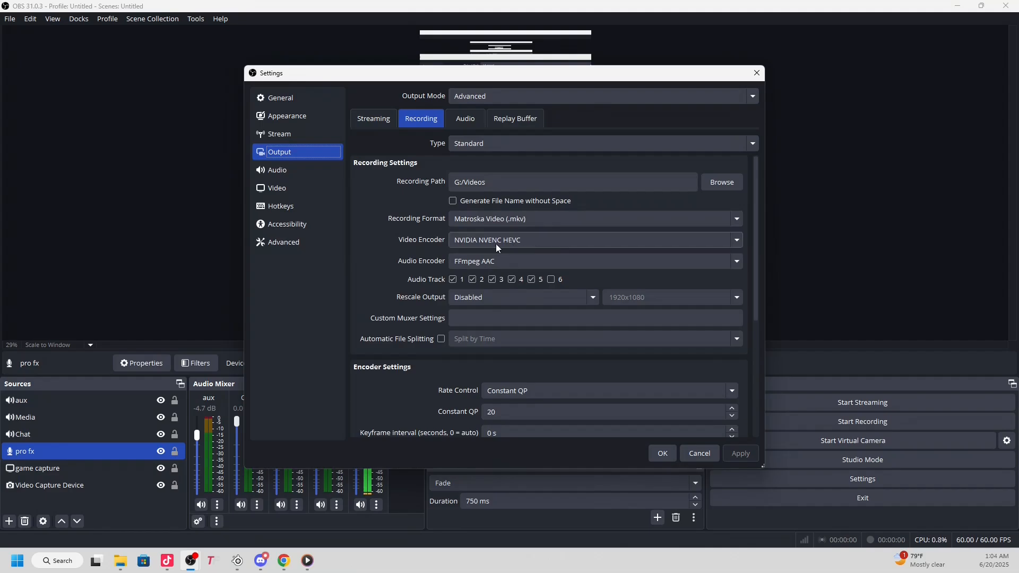
scroll(379, 286, down, 4)
scroll(391, 295, down, 1)
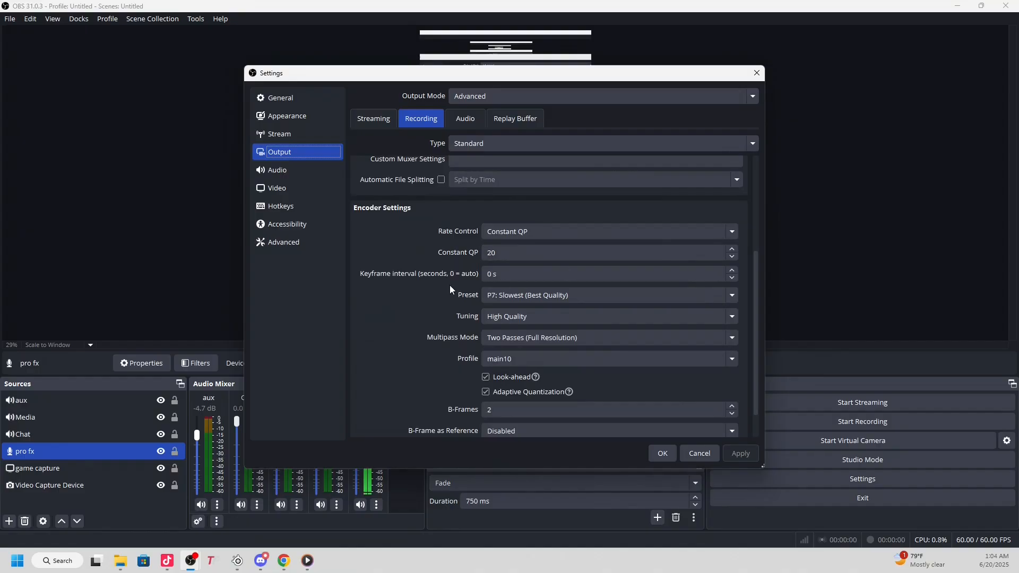
scroll(415, 323, down, 1)
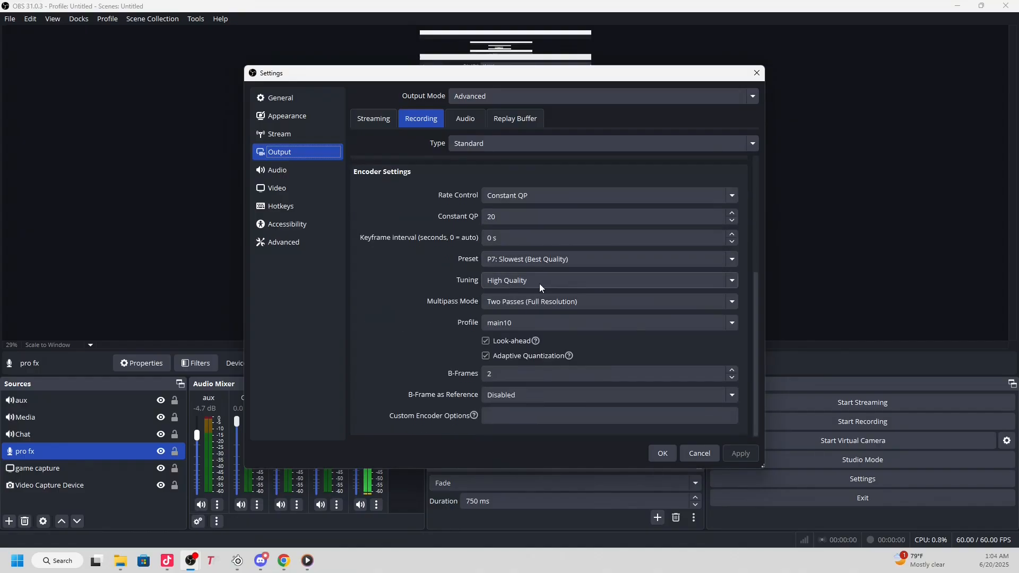
scroll(552, 302, up, 1)
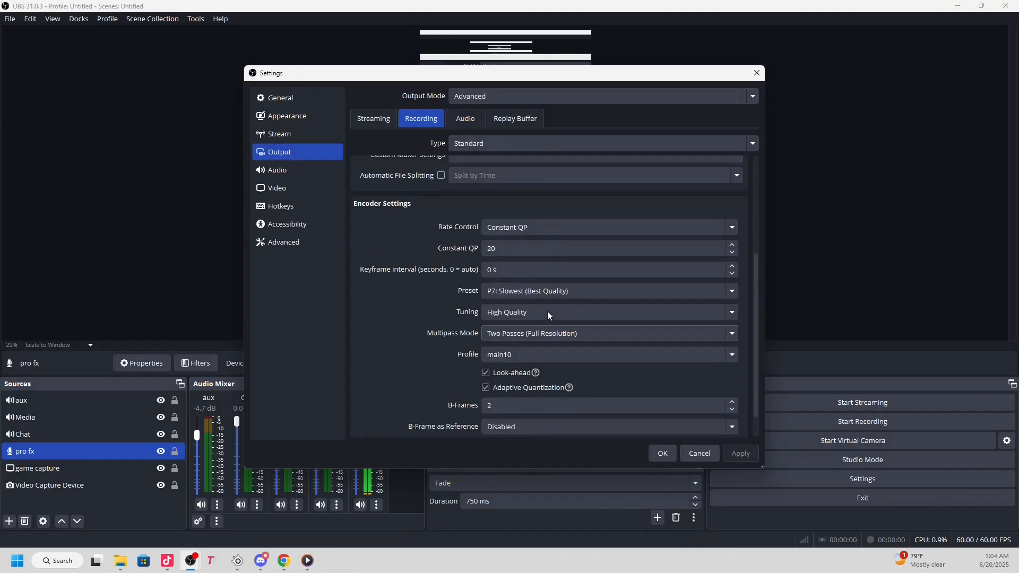
scroll(398, 279, up, 4)
scroll(403, 294, up, 1)
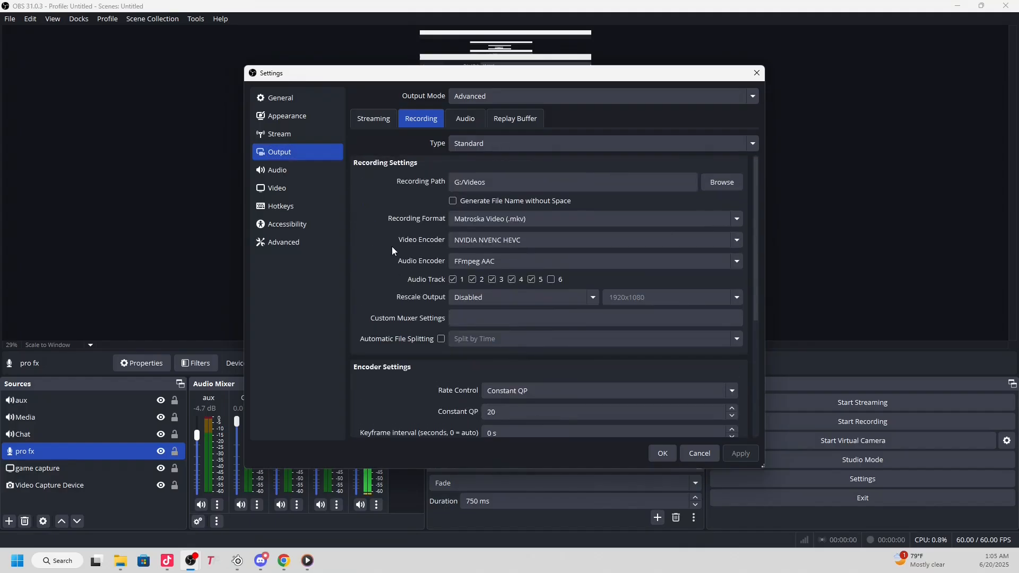
scroll(441, 250, down, 1)
click(662, 454)
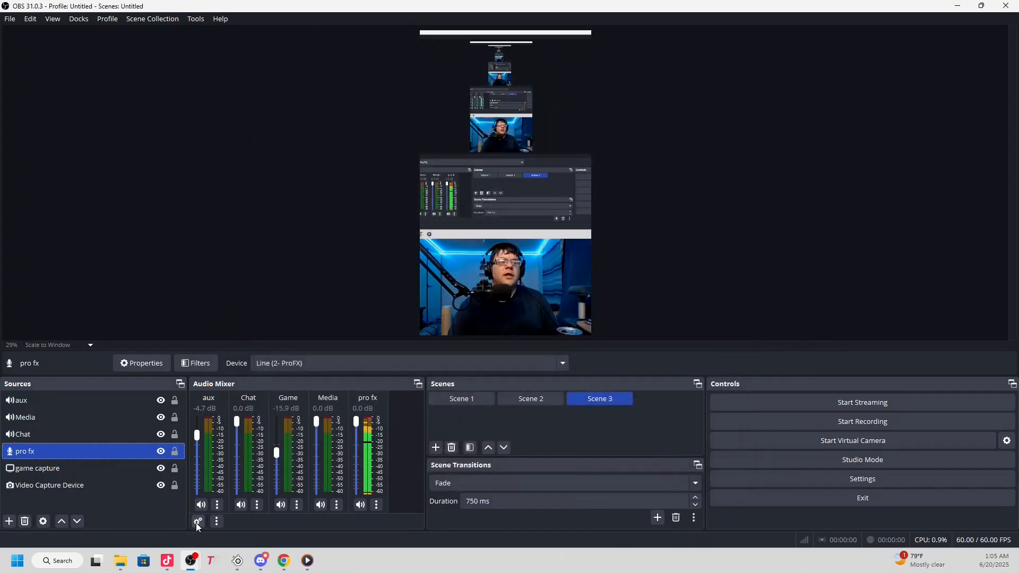
- Examine the advanced audio properties for each source's track assignment and the audio monitoring options of pro fx
click(197, 523)
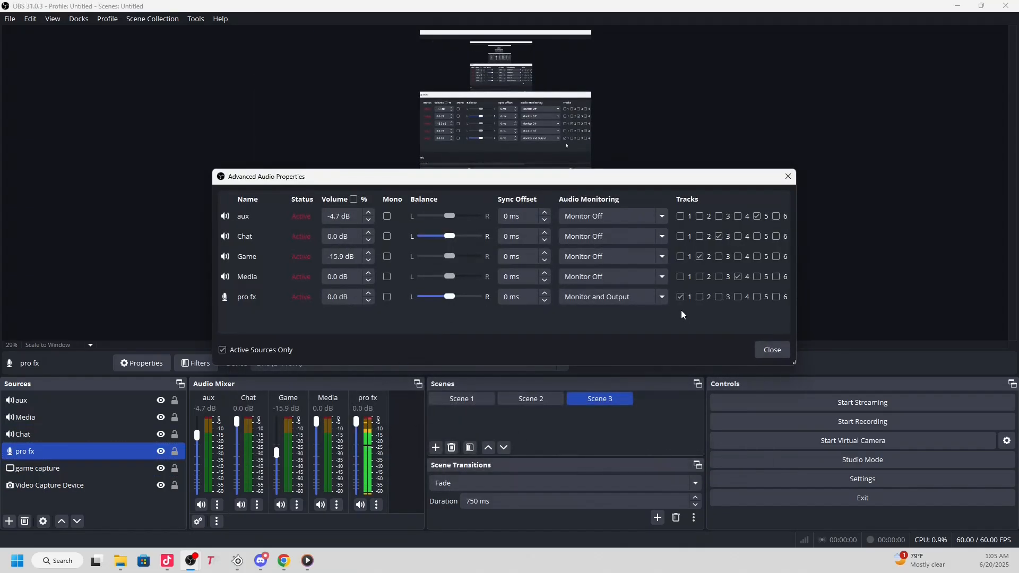
click(602, 300)
click(602, 300)
click(602, 300)
click(602, 300)
click(602, 301)
click(602, 301)
click(601, 300)
click(602, 301)
click(602, 300)
click(602, 301)
click(602, 300)
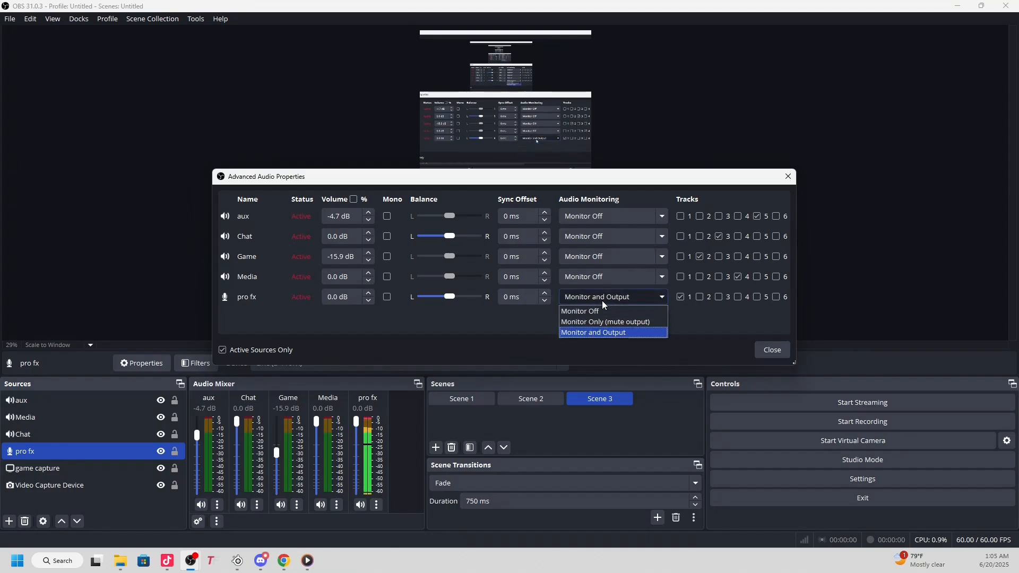
click(602, 301)
click(602, 300)
click(602, 300)
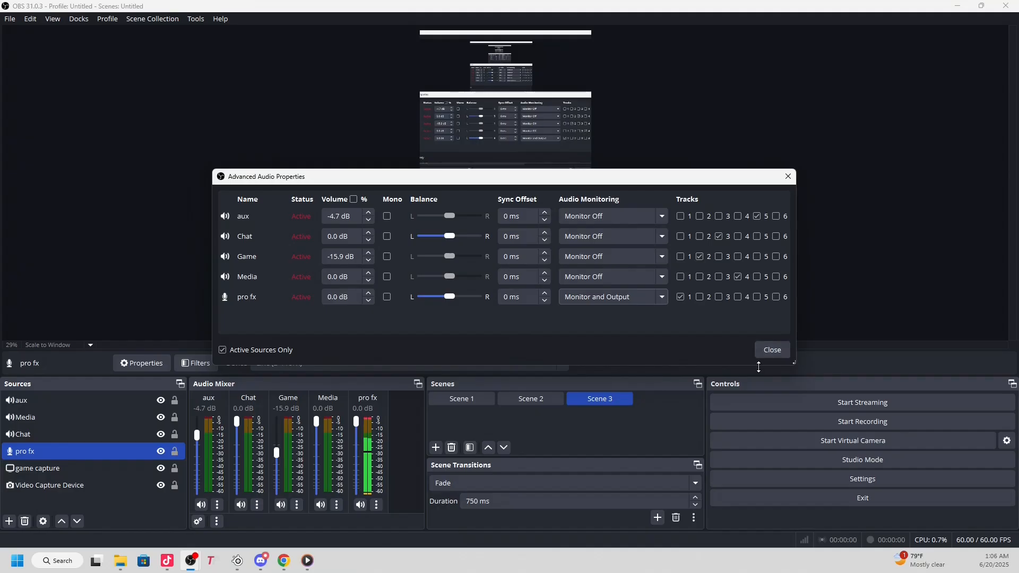
click(776, 355)
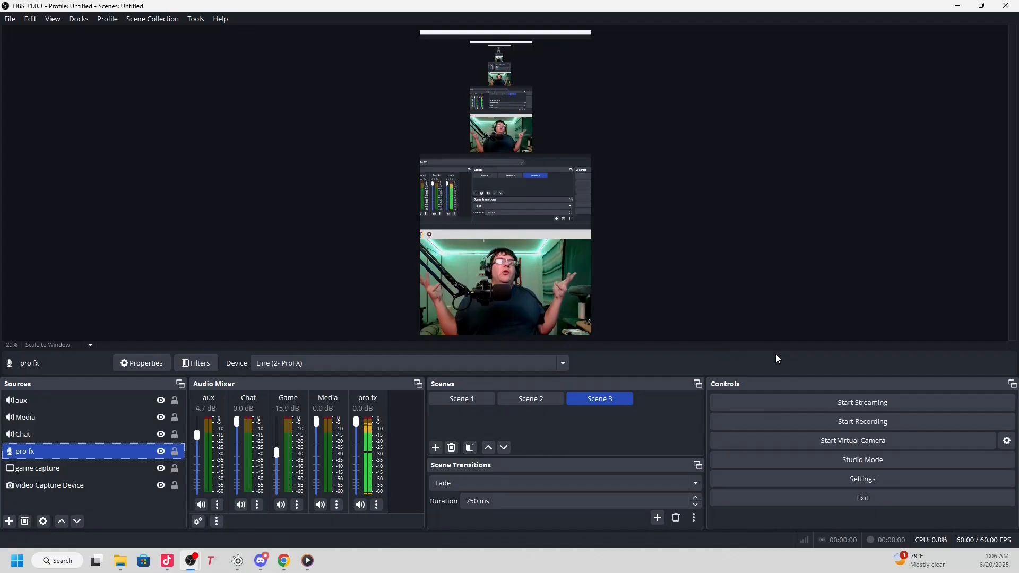
- Recheck the personal and stream mixes of the Sonar channels in SteelSeries GG and return to OBS
click(237, 561)
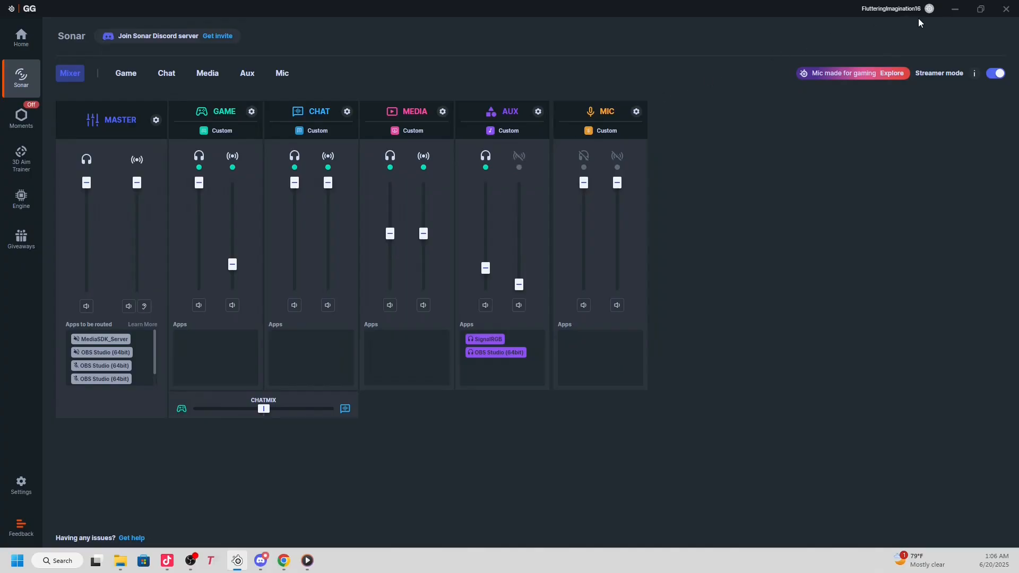
click(959, 10)
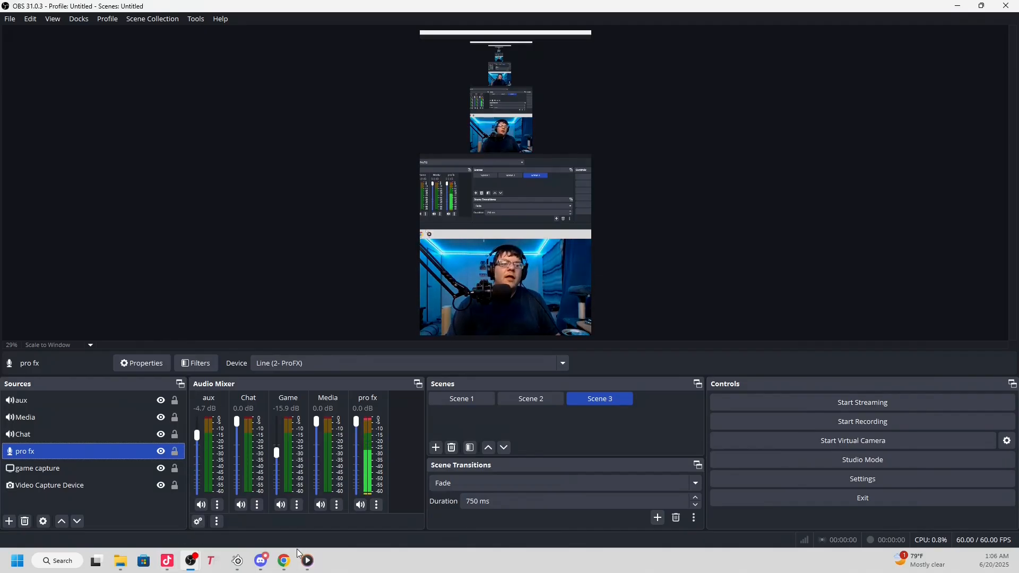
click(237, 561)
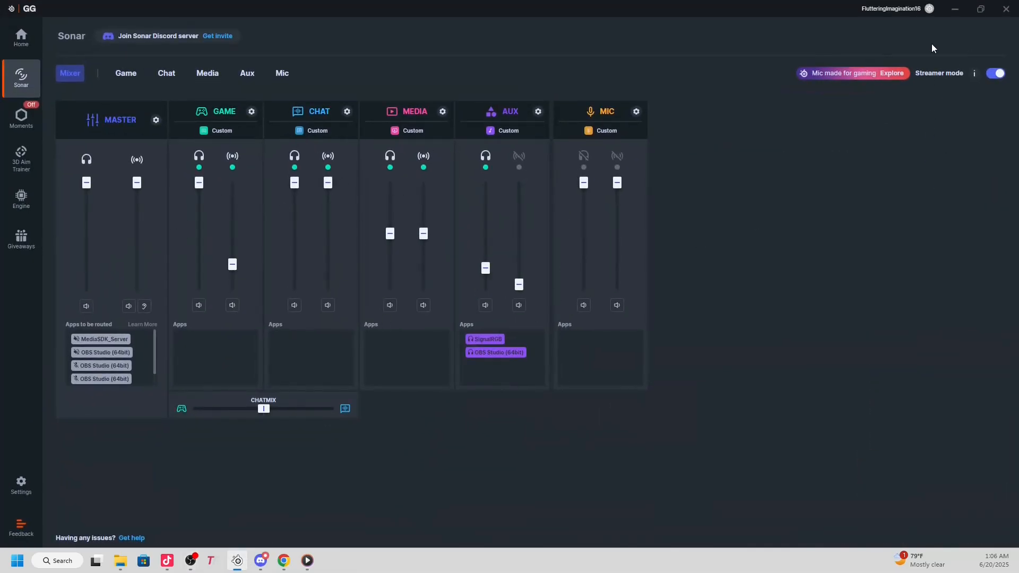
click(955, 9)
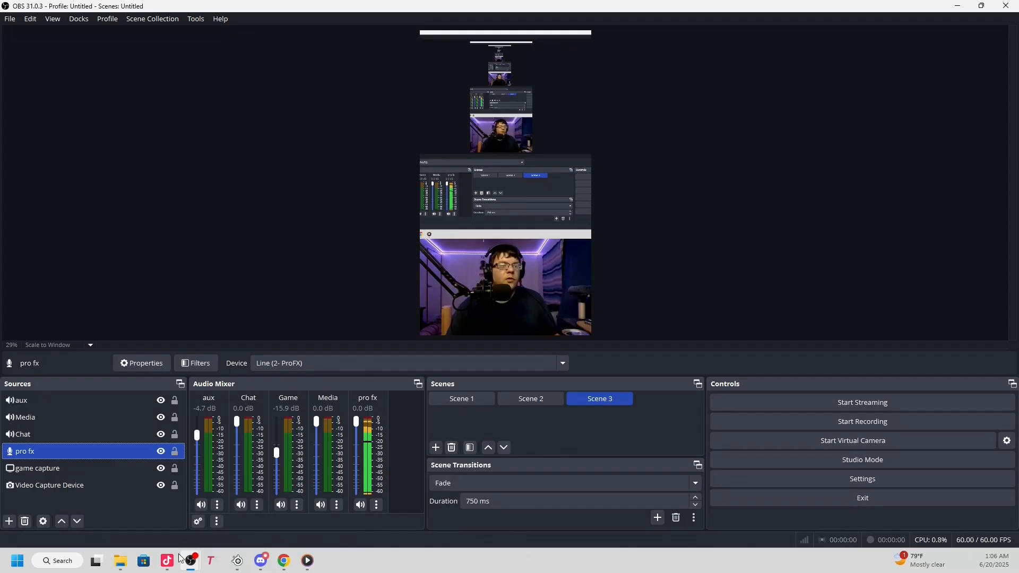
- Switch to TikTok LIVE Studio and add OBS Virtual Camera as a camera source to the portrait scene
click(183, 523)
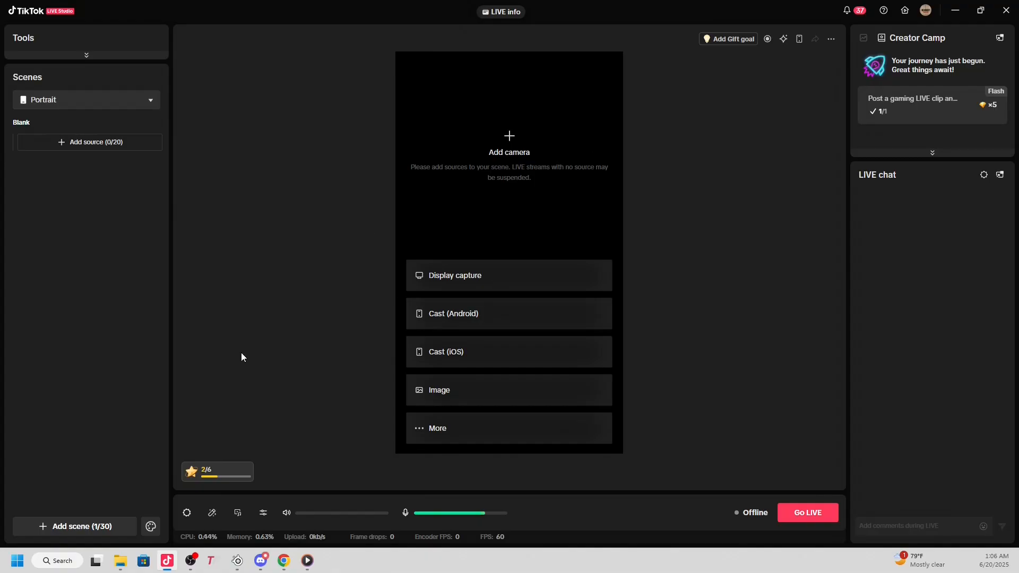
click(519, 144)
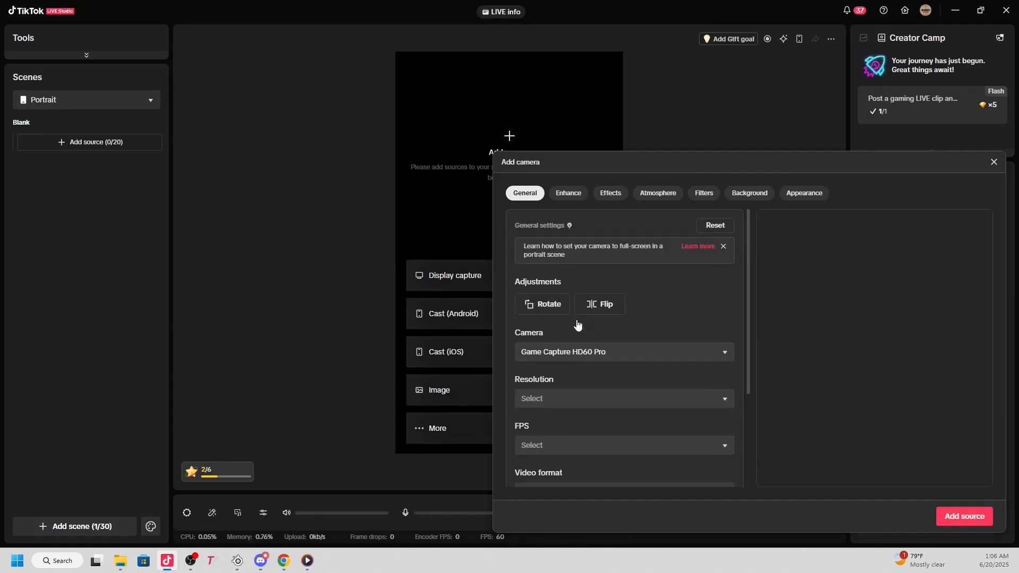
click(588, 353)
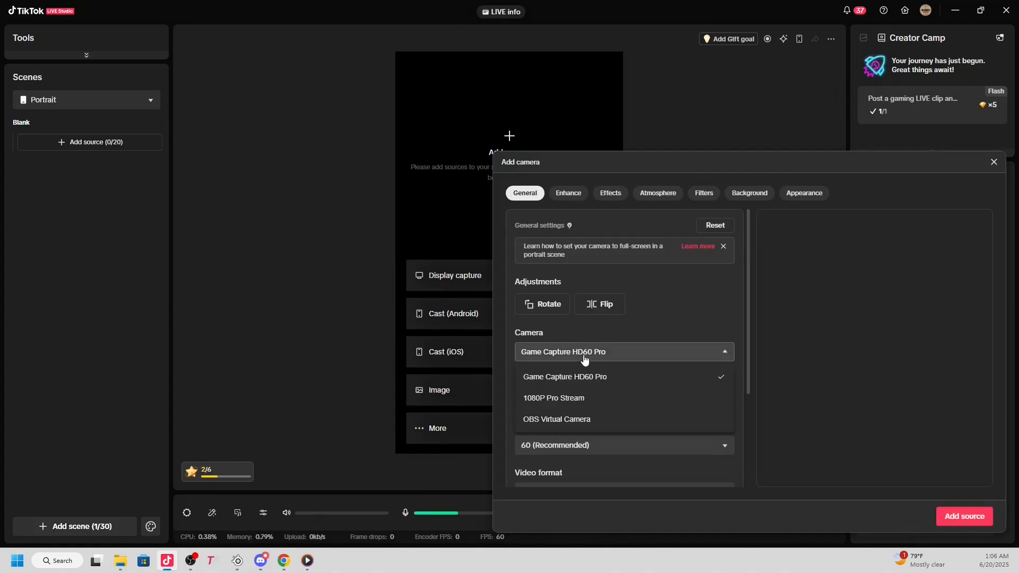
click(575, 419)
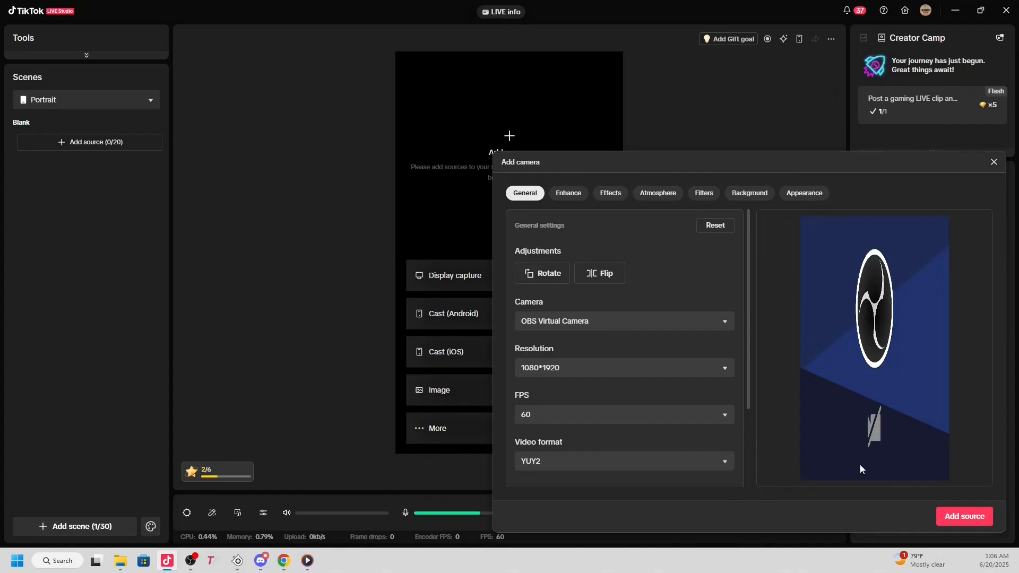
scroll(586, 359, down, 3)
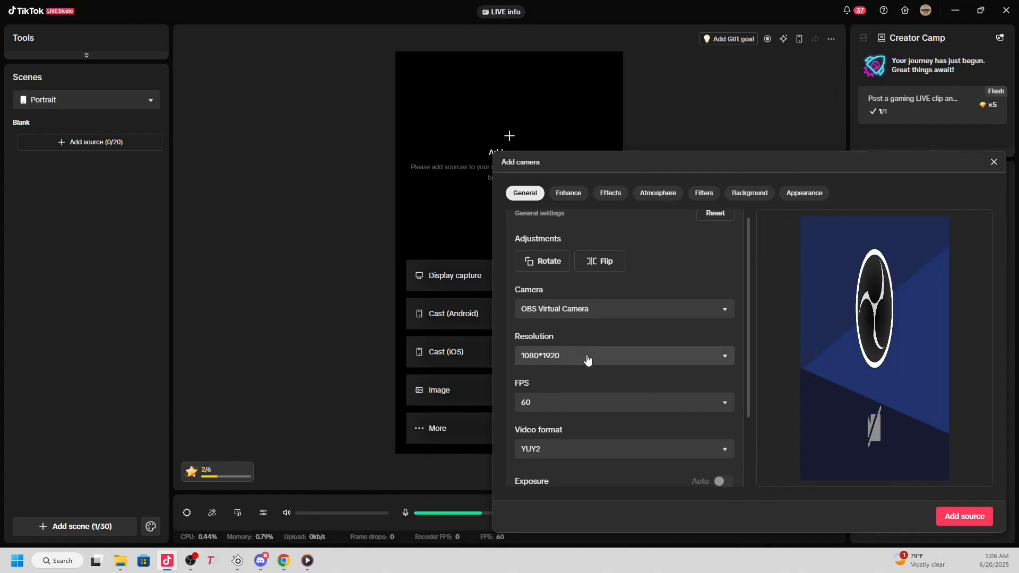
click(953, 516)
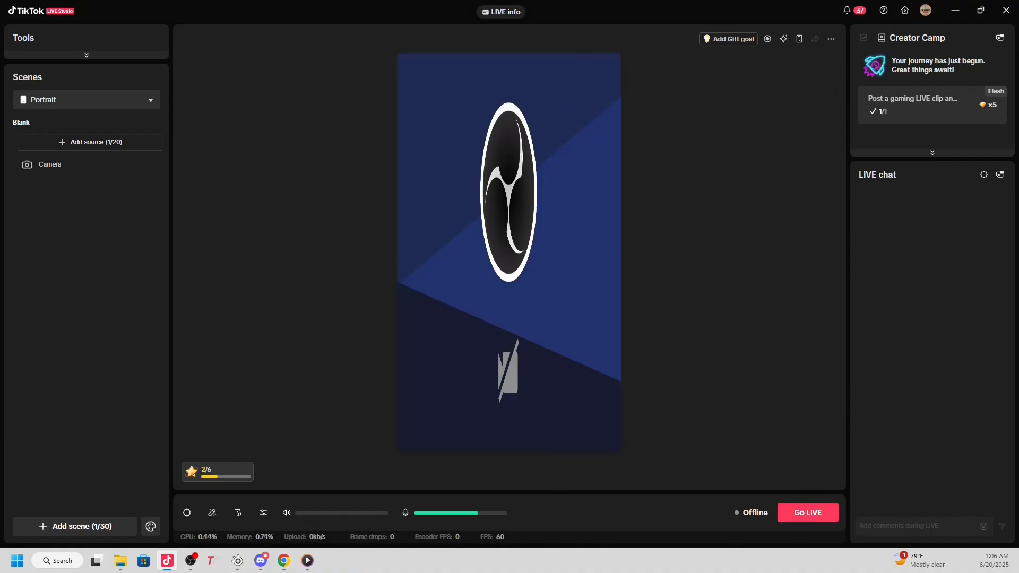
- Start the virtual camera in OBS, then return to TikTok LIVE Studio and lock the Camera source
mouse_move(186, 563)
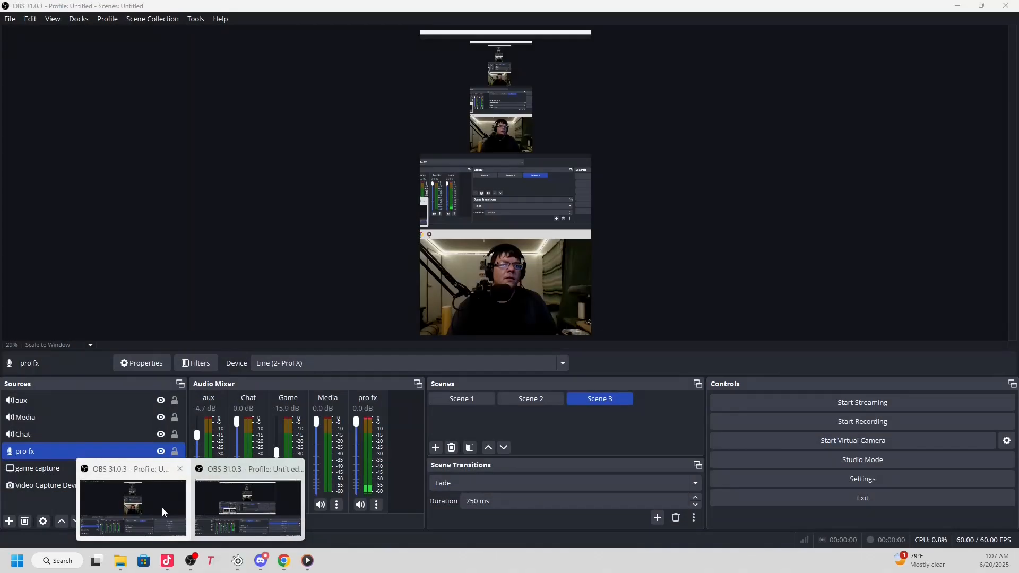
click(155, 507)
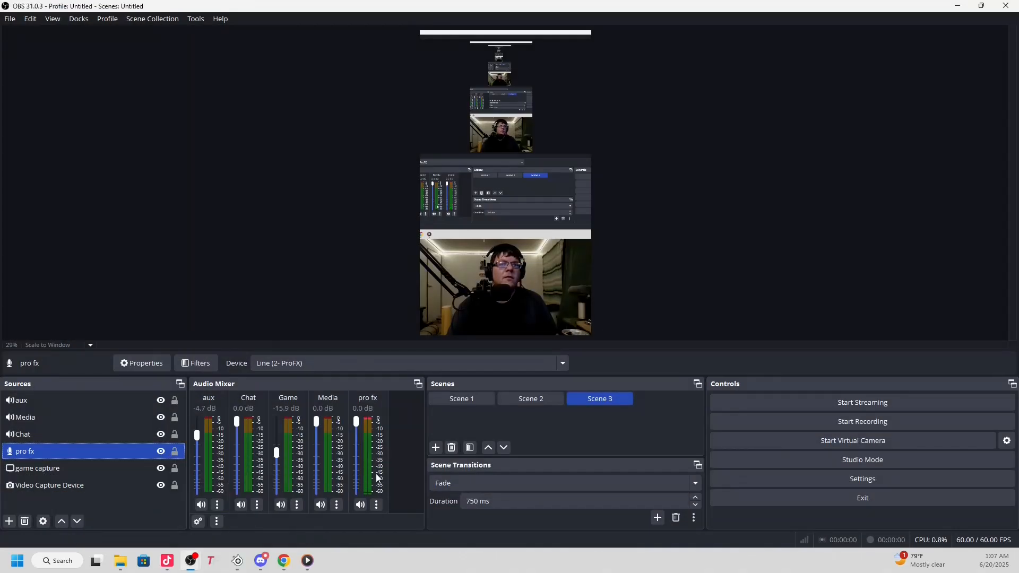
click(864, 440)
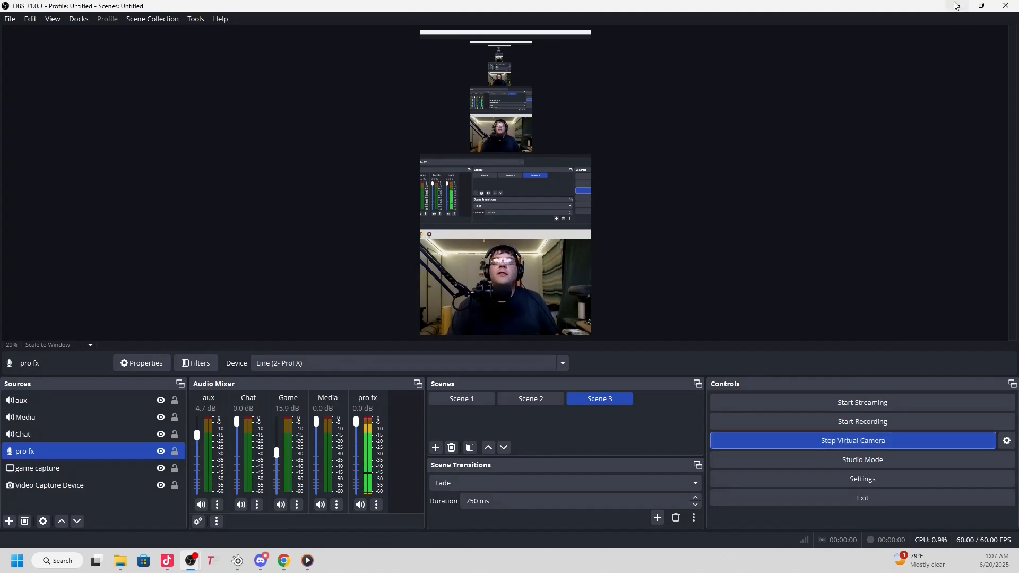
click(956, 6)
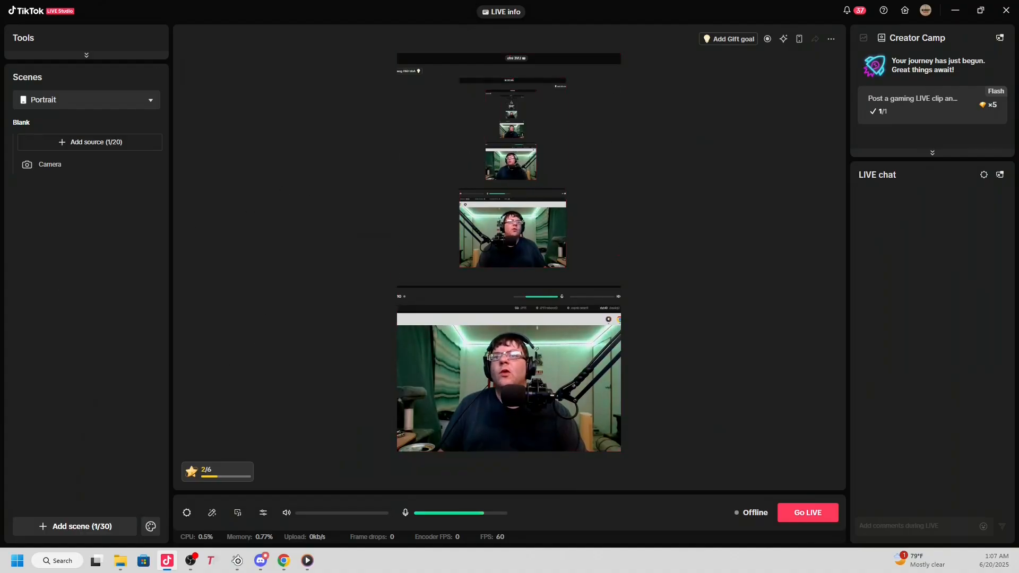
click(151, 165)
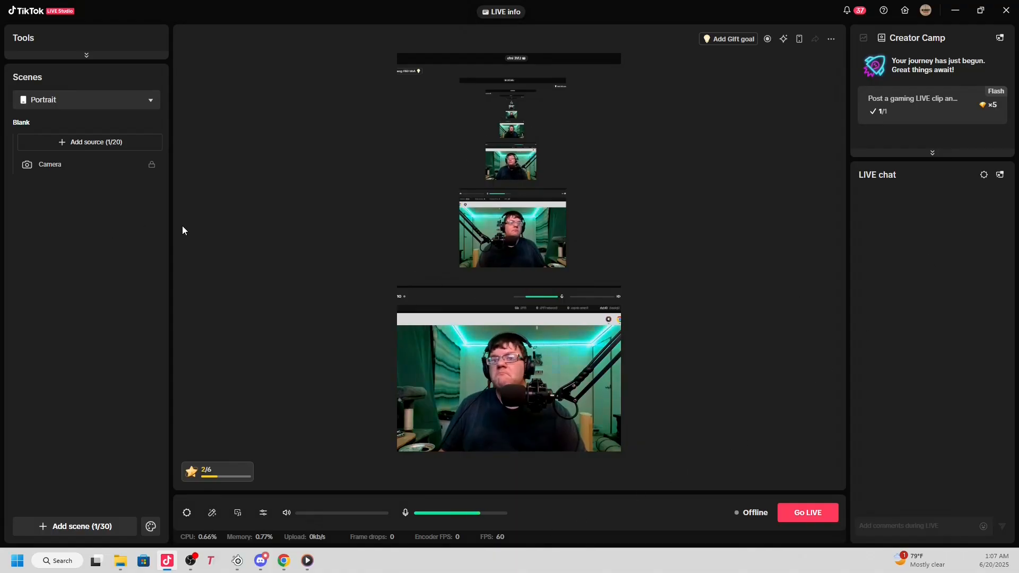
- Close Media Player, enable the Aux channel's stream mix in SteelSeries GG's Sonar mixer, and return to TikTok LIVE Studio
click(307, 560)
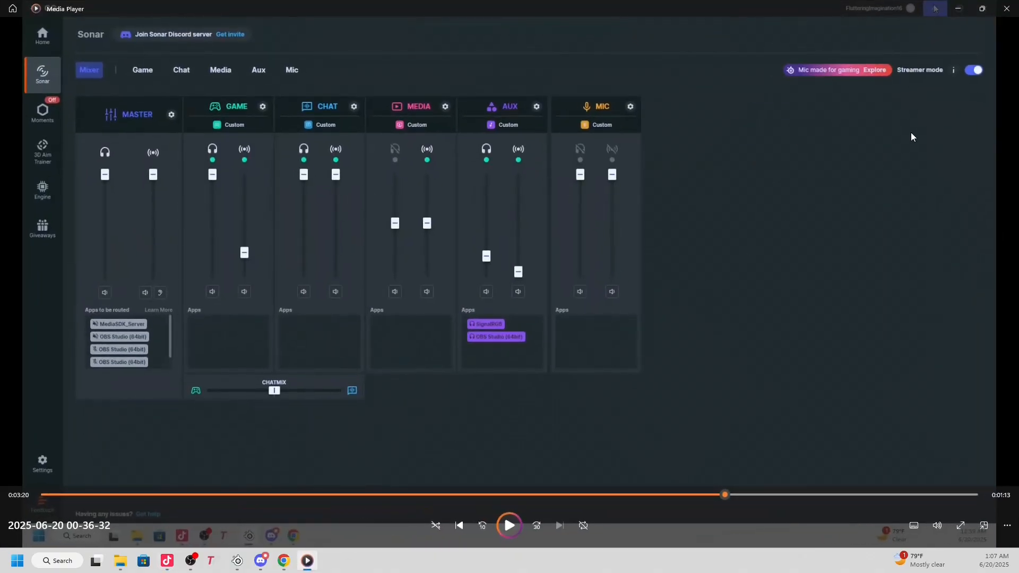
click(1006, 11)
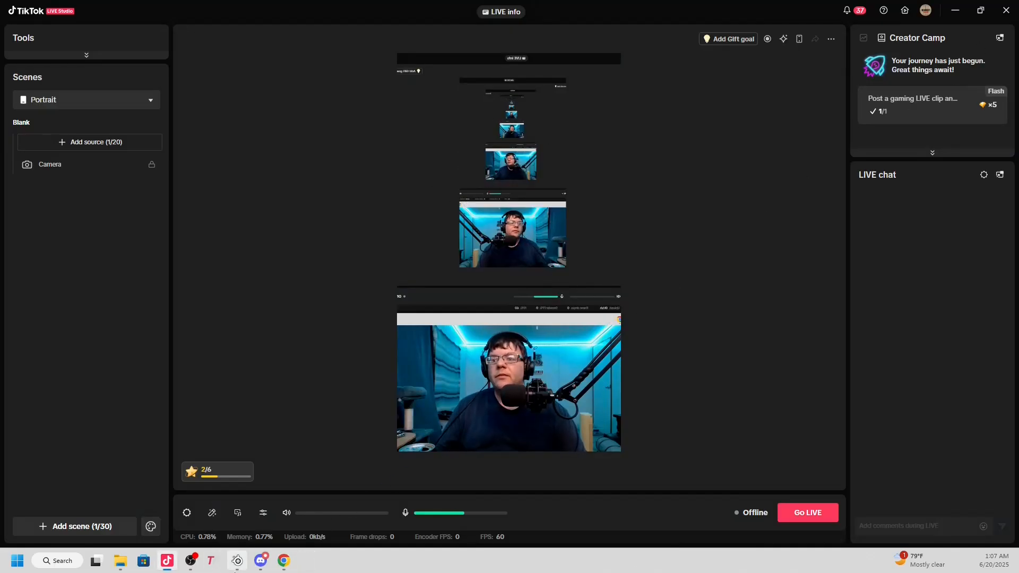
click(239, 564)
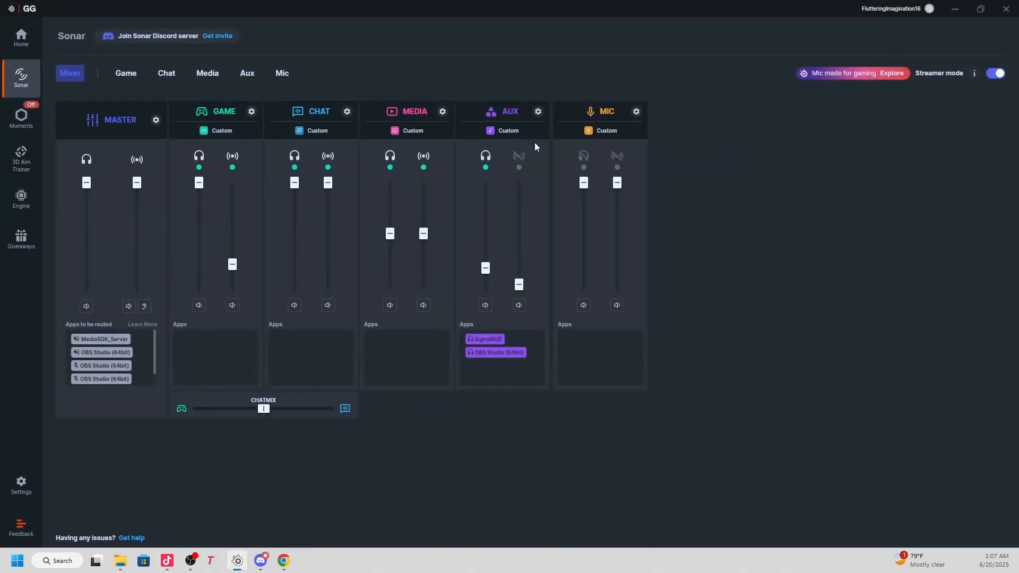
click(955, 10)
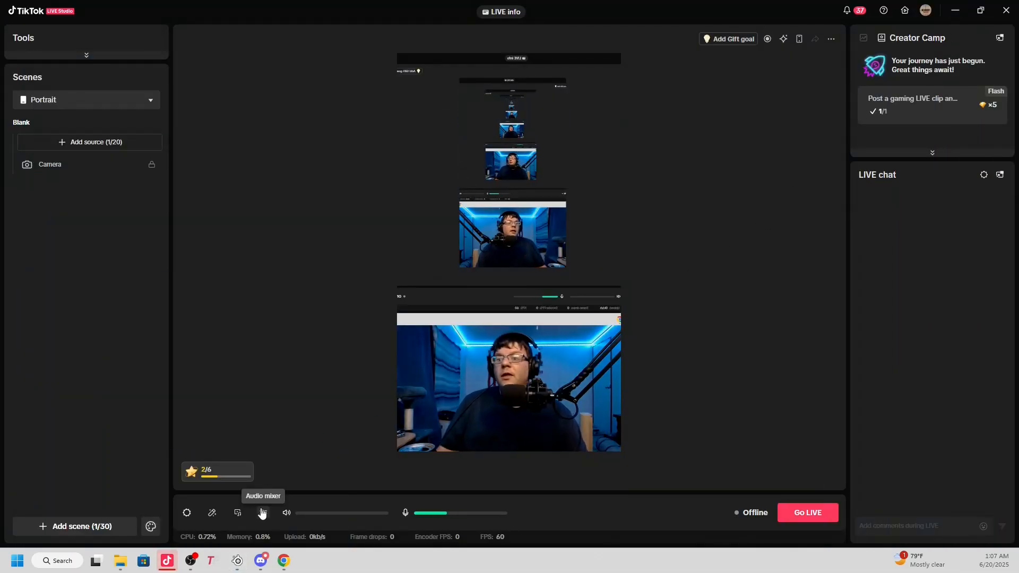
- Open the audio mixer and save the primary microphone's general settings with CABLE Output (VB-Audio Virtual Cable) as its device
click(262, 513)
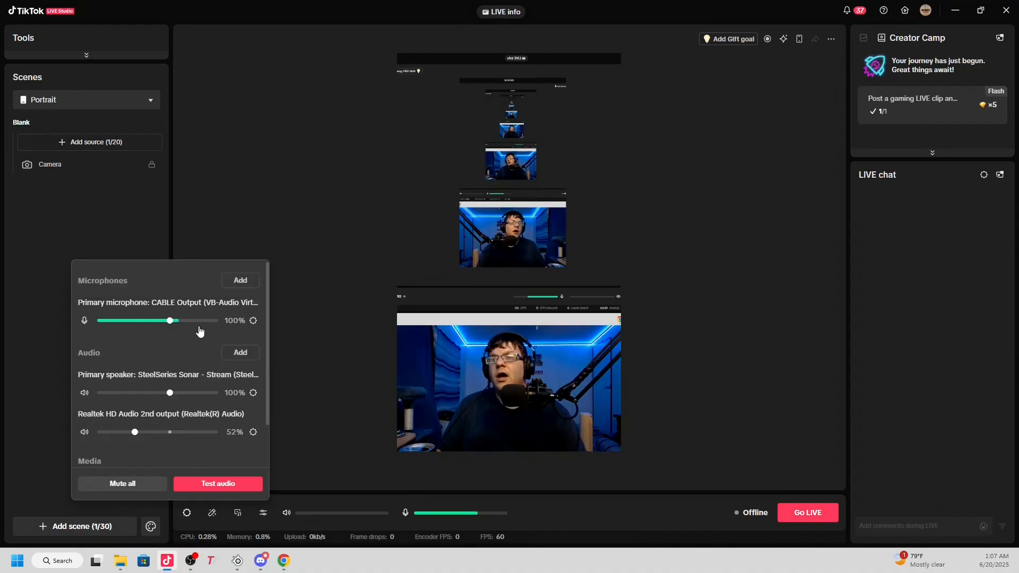
click(253, 321)
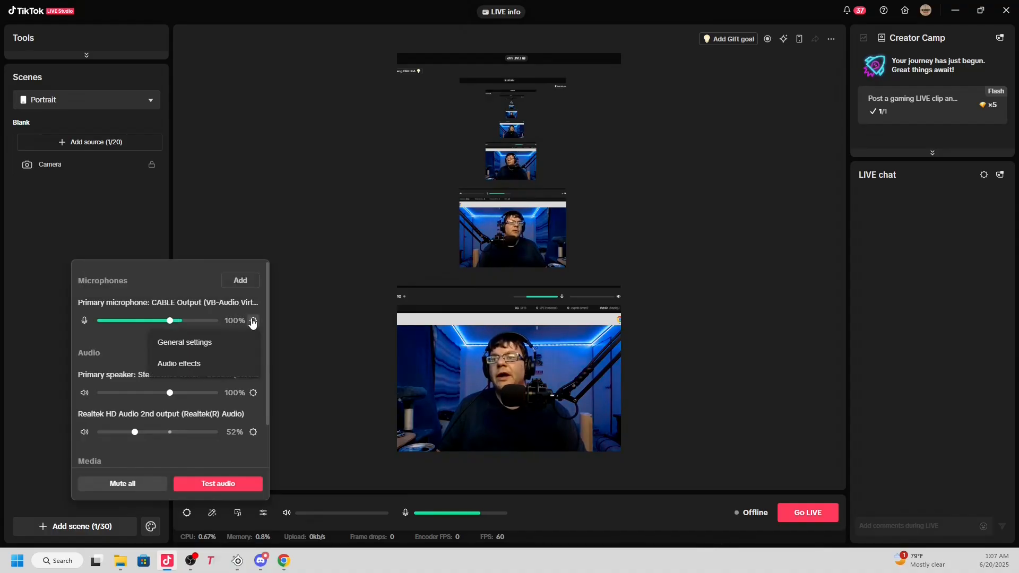
click(214, 347)
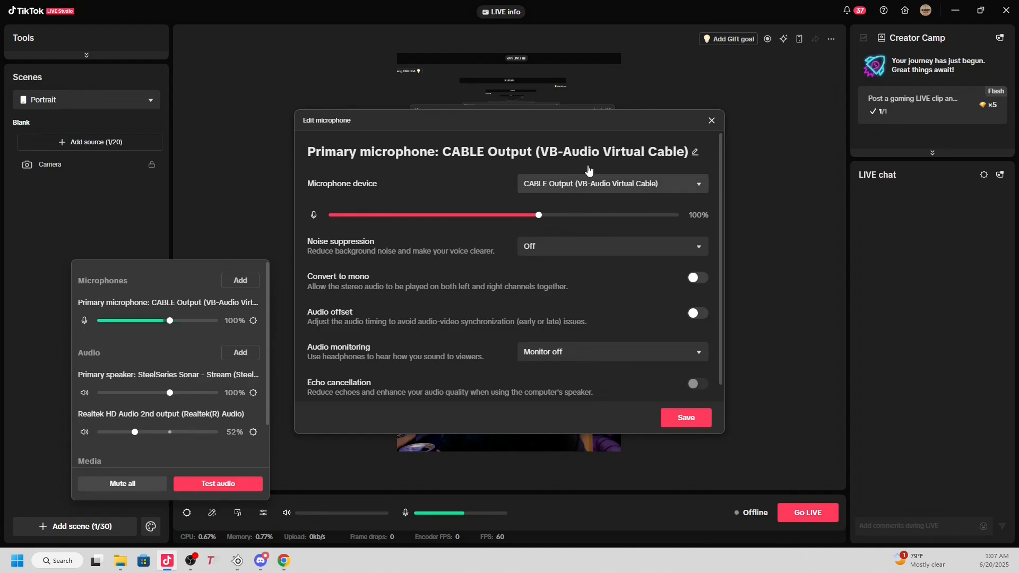
click(686, 418)
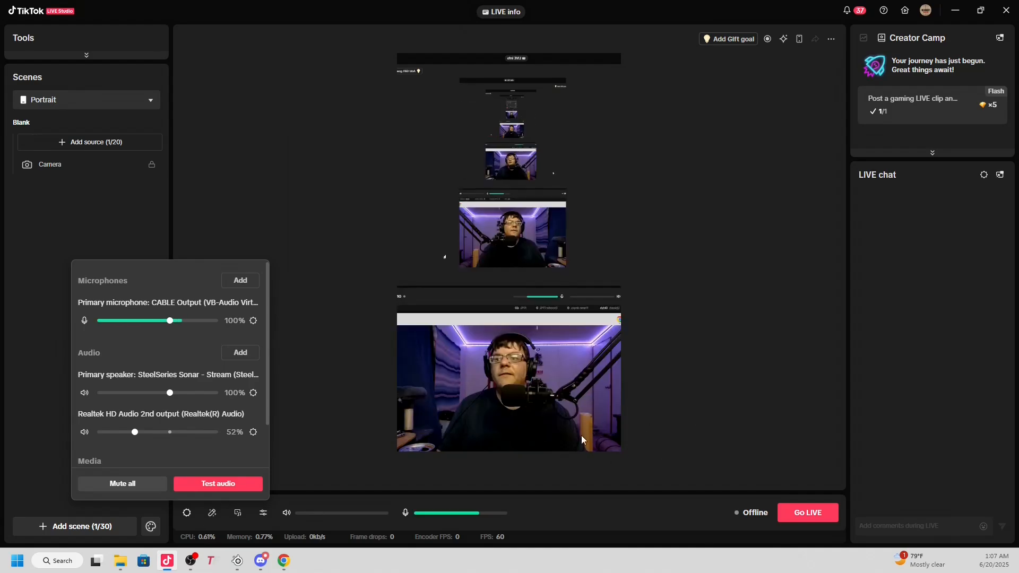
- Select SteelSeries Sonar - Stream as the primary speaker's audio source and save it
click(253, 393)
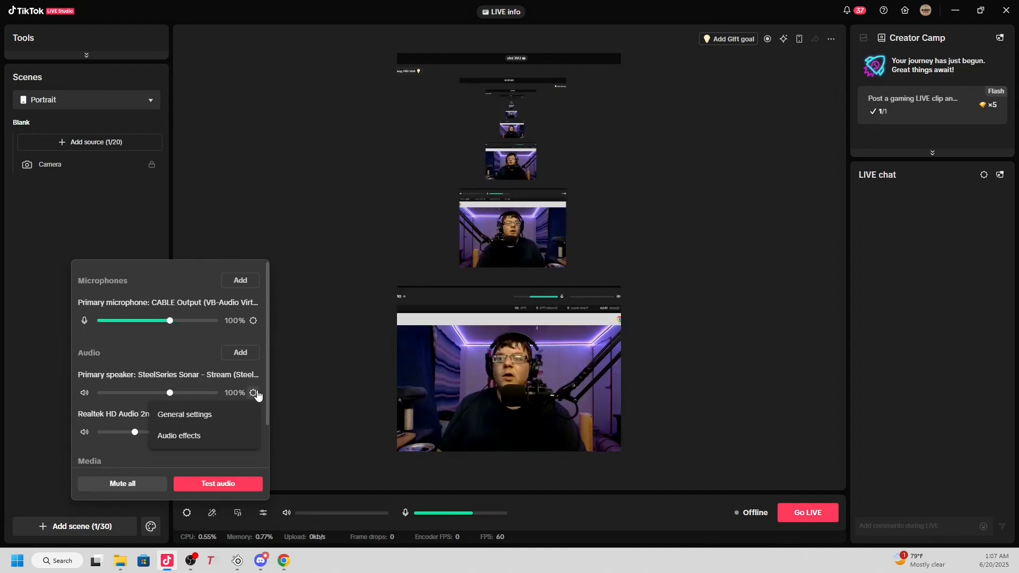
click(228, 418)
click(660, 209)
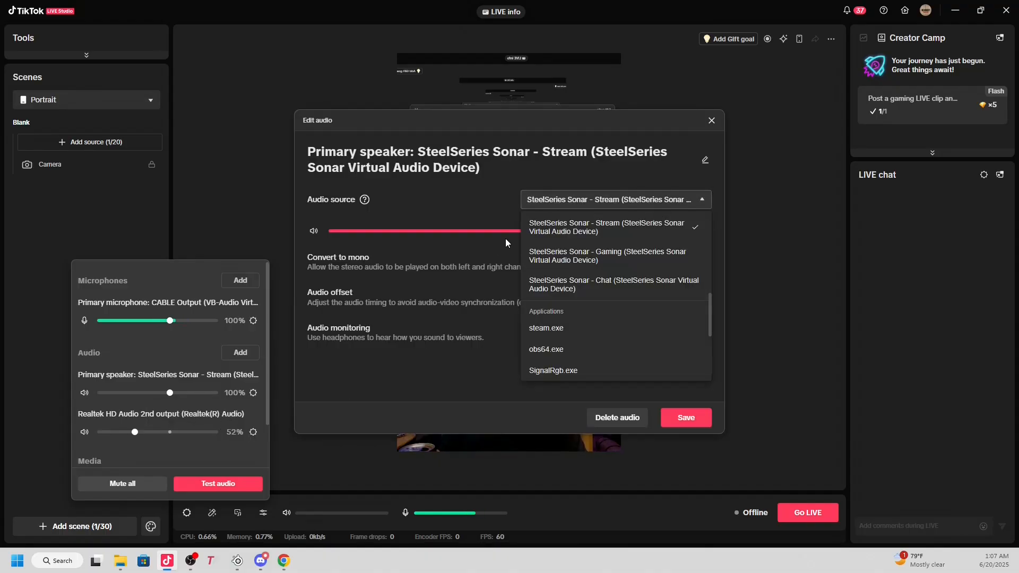
click(618, 225)
click(686, 418)
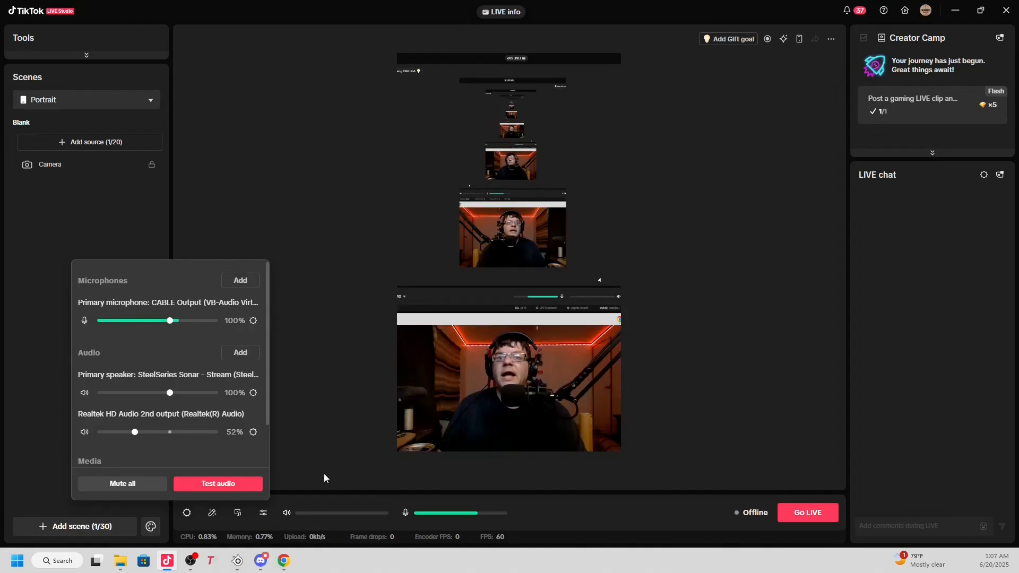
- Check the Sonar channels' personal and stream mixes in SteelSeries GG and switch to OBS
click(238, 561)
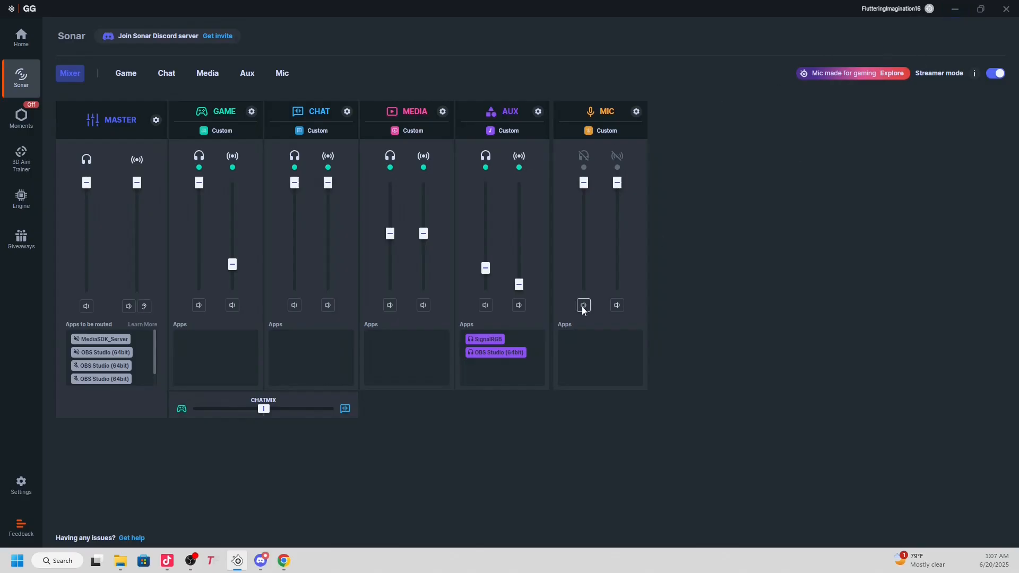
click(960, 8)
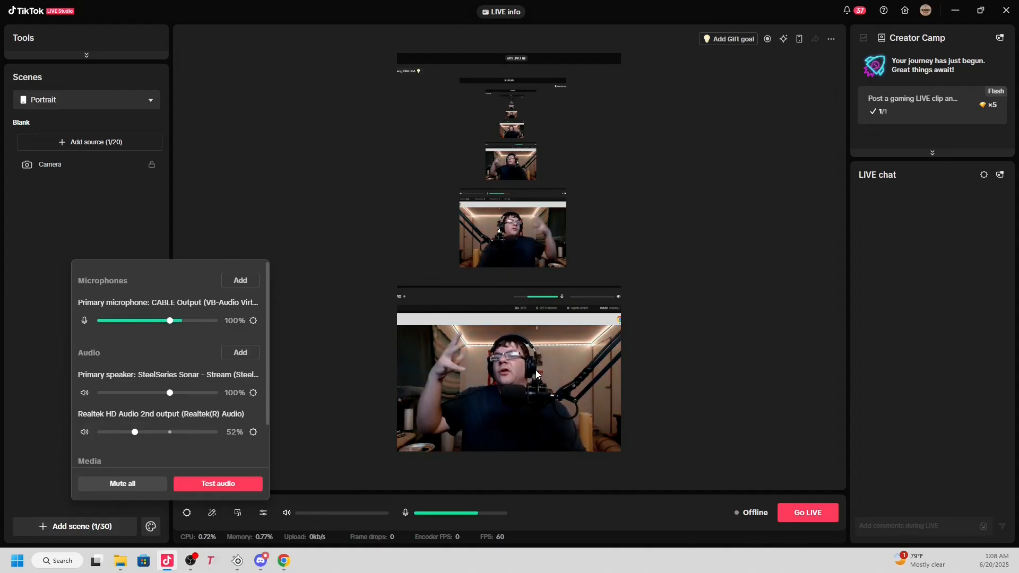
mouse_move(190, 560)
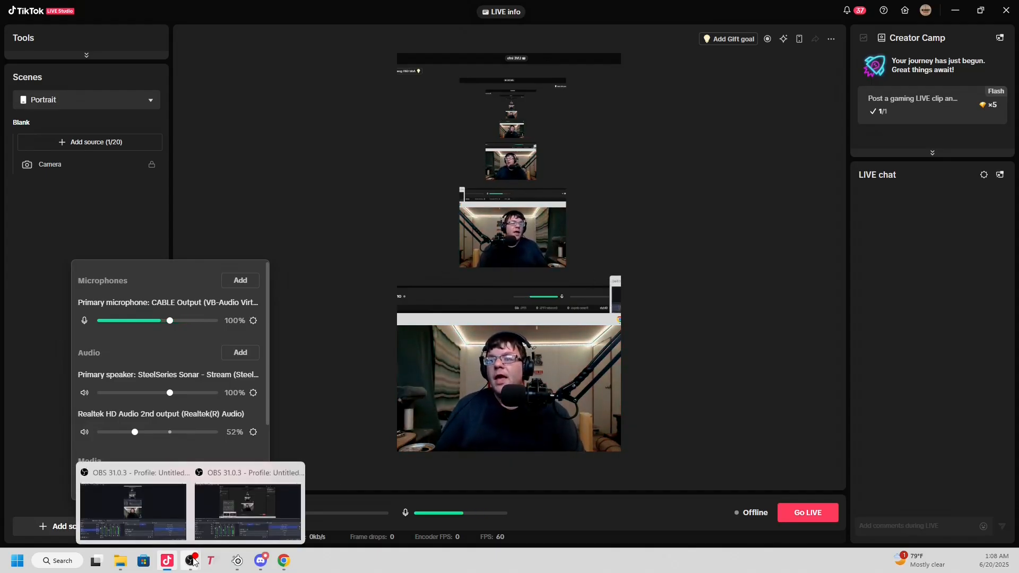
click(231, 525)
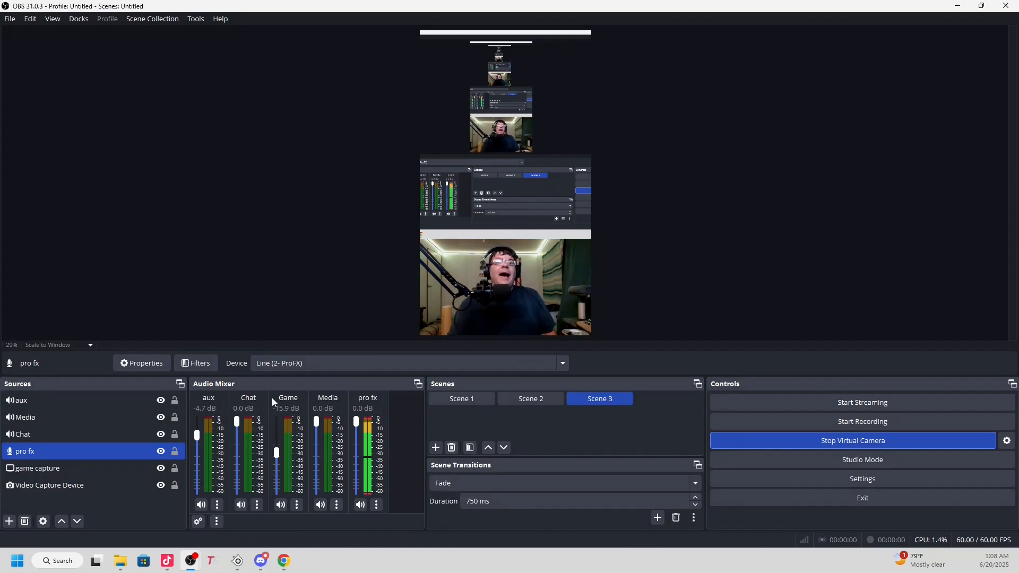
- Examine the global audio devices and the monitoring device options in the OBS audio settings
click(11, 21)
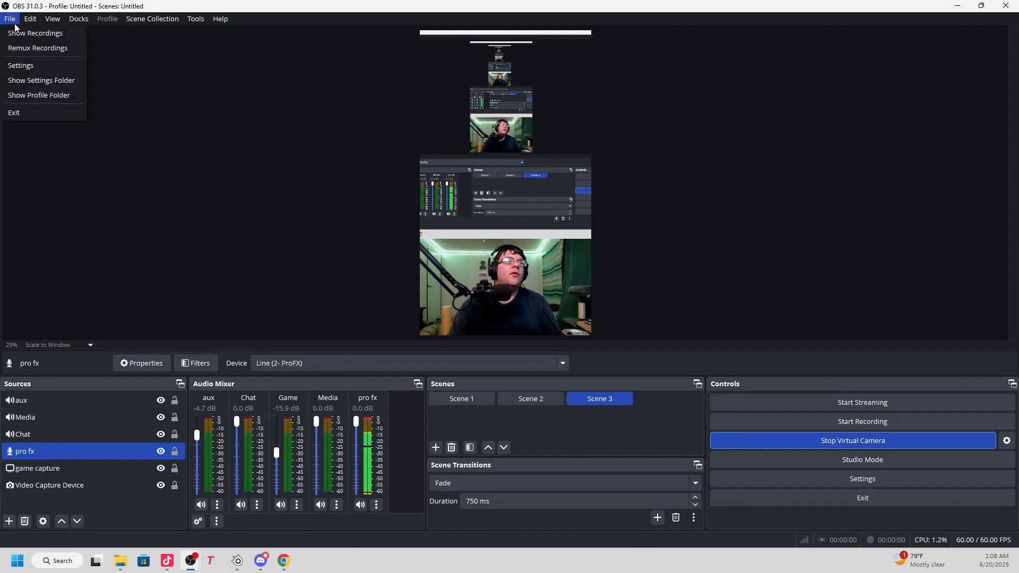
click(22, 67)
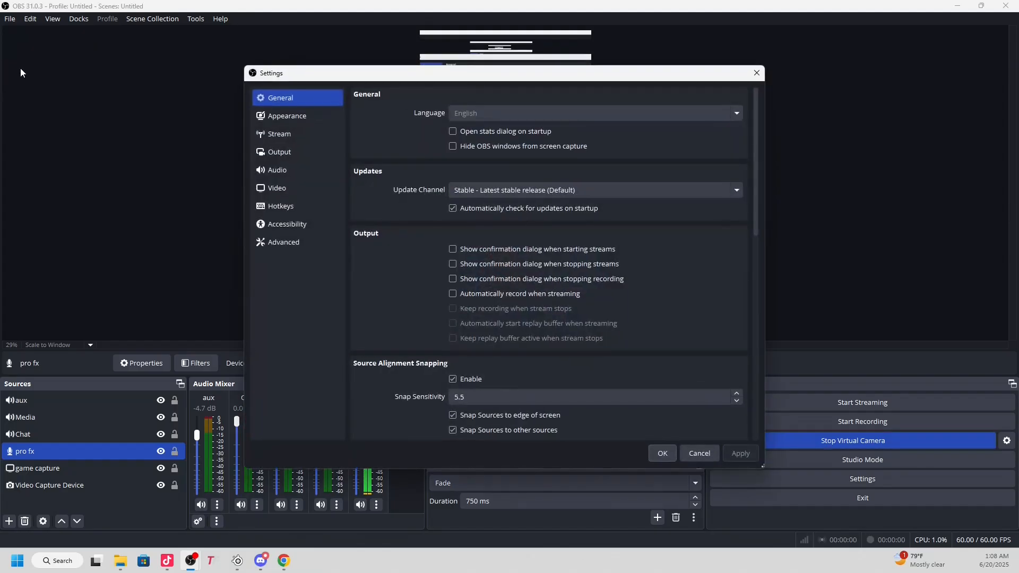
click(304, 171)
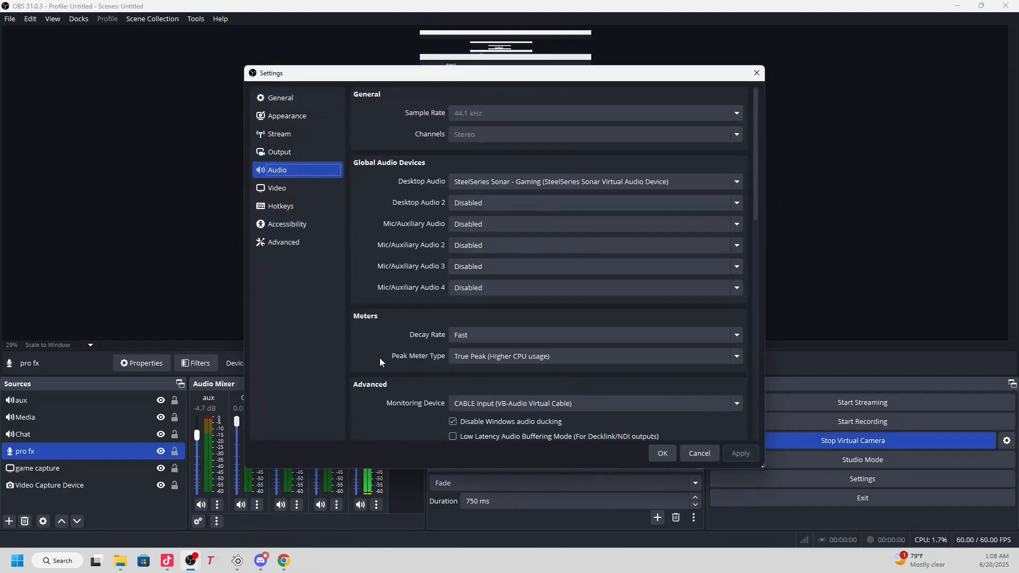
click(511, 403)
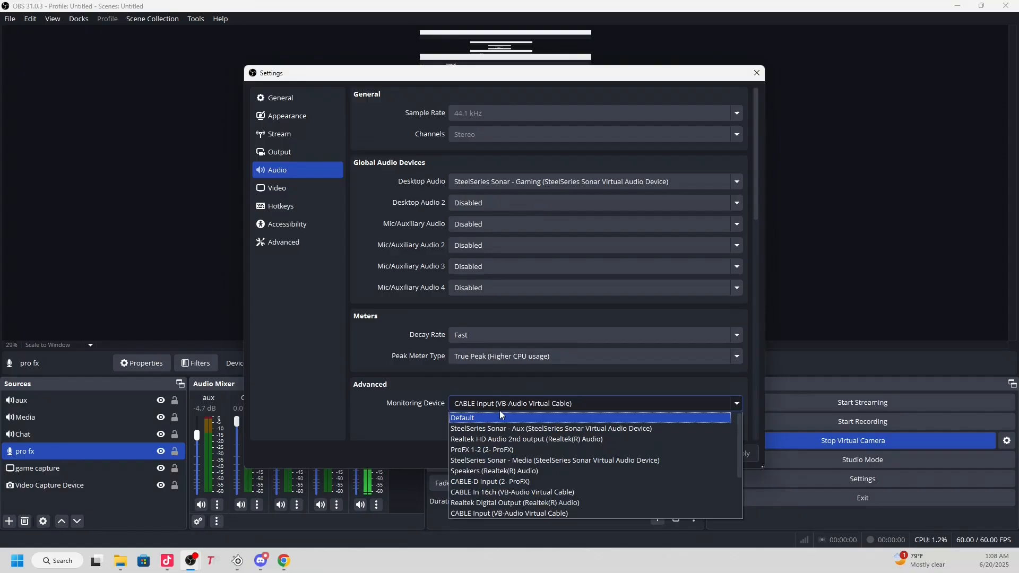
click(405, 431)
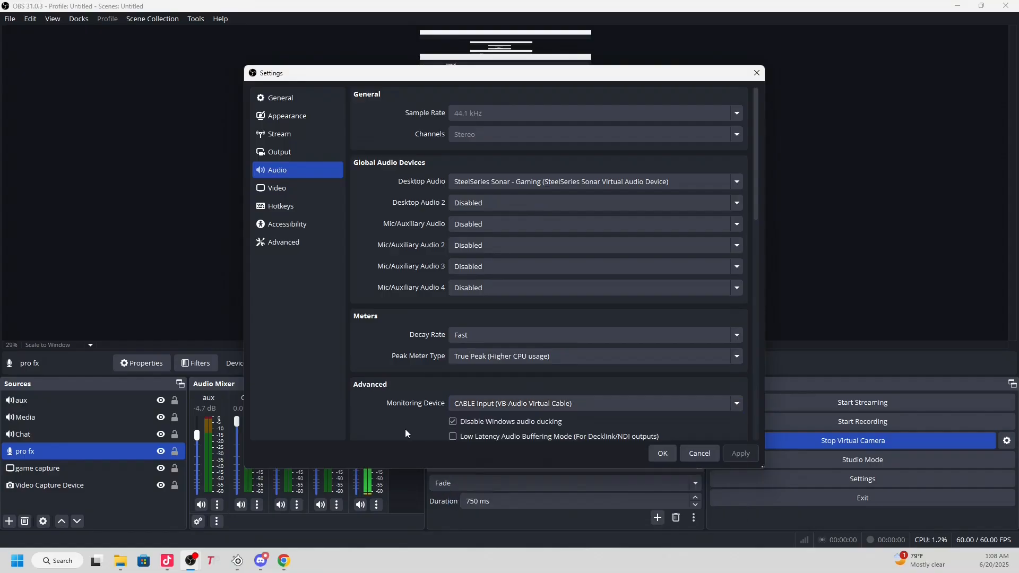
click(756, 73)
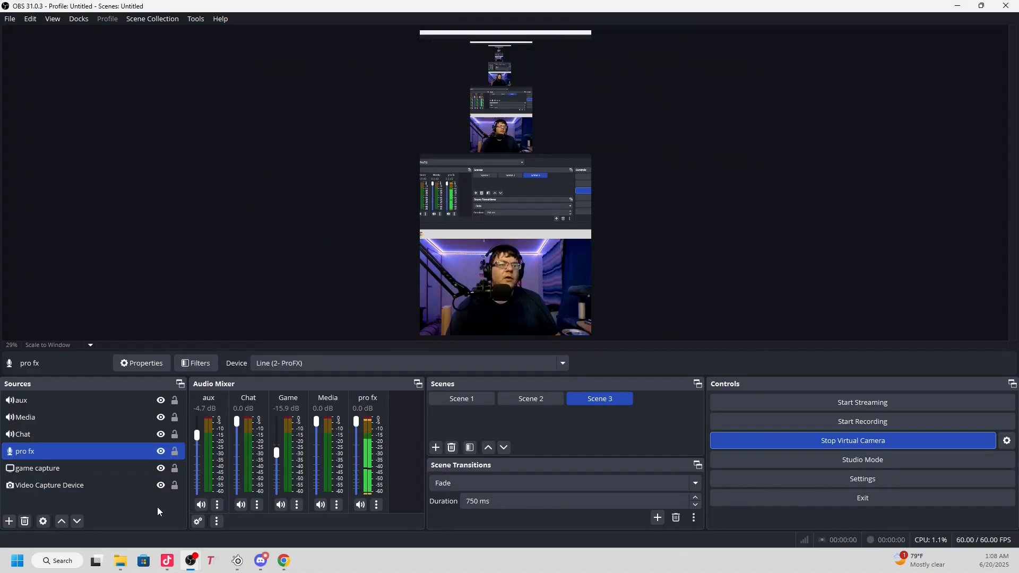
- In the advanced audio properties, try Monitor and Output for the aux source and return its monitoring to Monitor Off
click(198, 521)
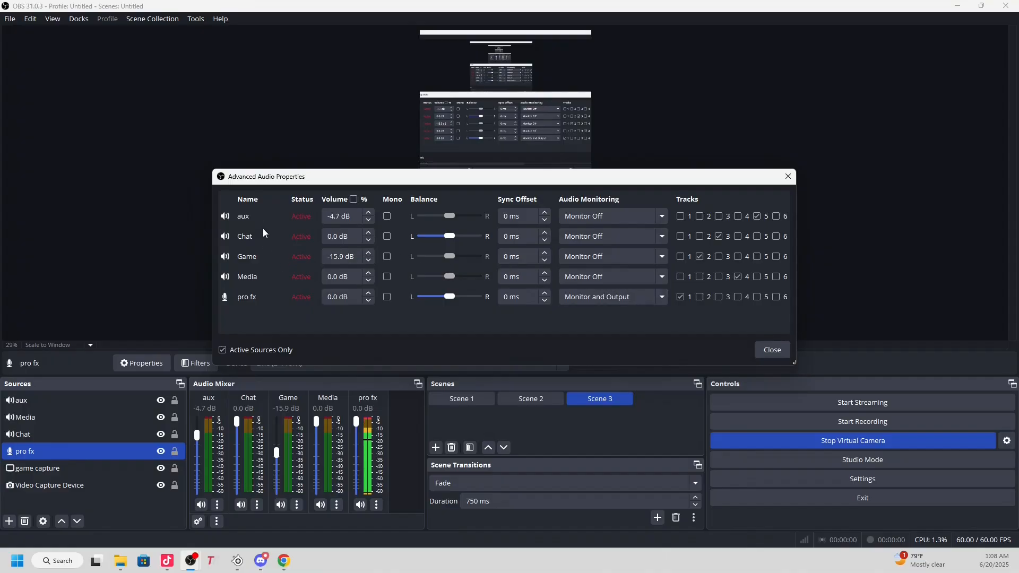
click(788, 177)
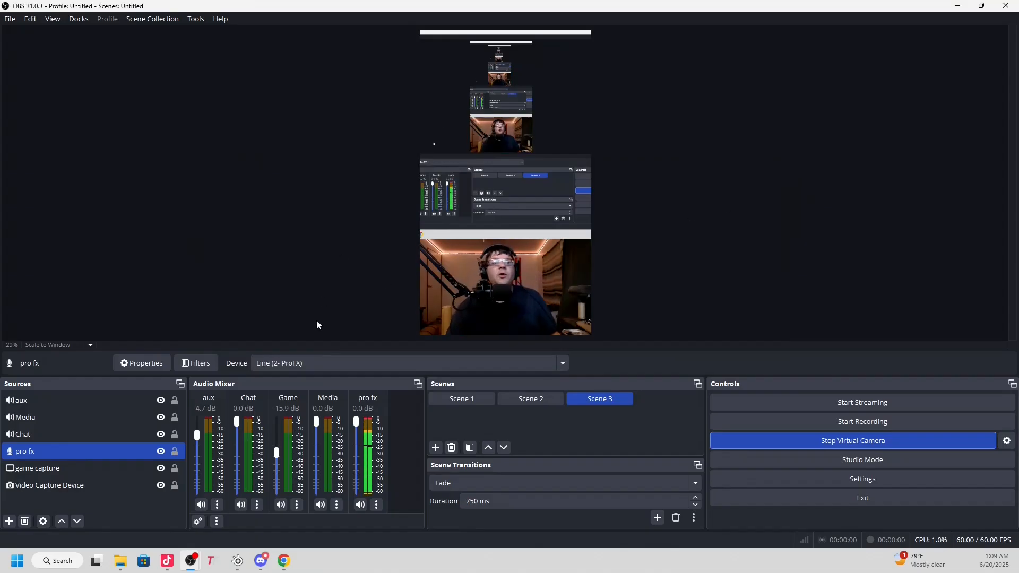
click(198, 521)
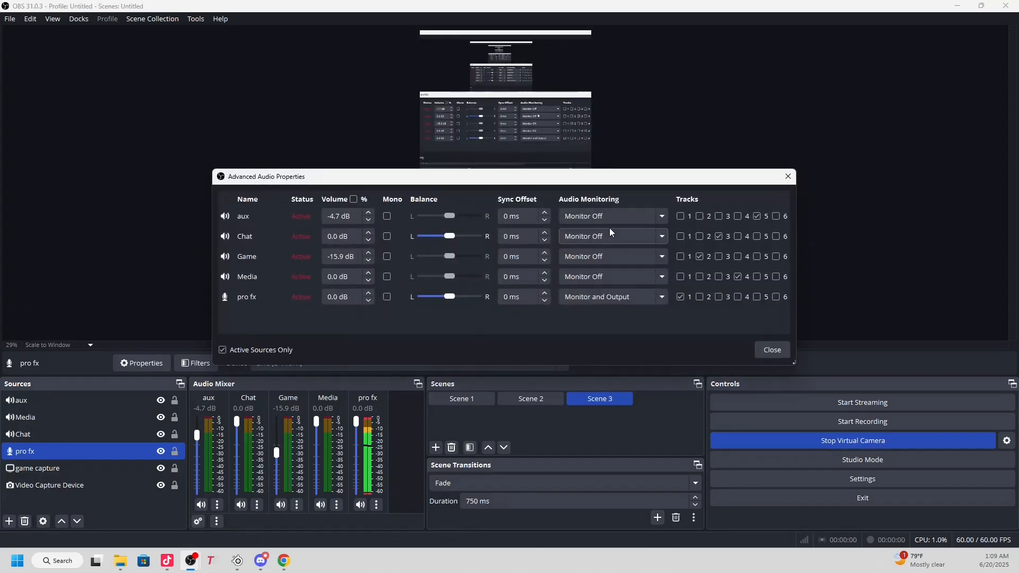
click(641, 211)
click(628, 254)
click(622, 217)
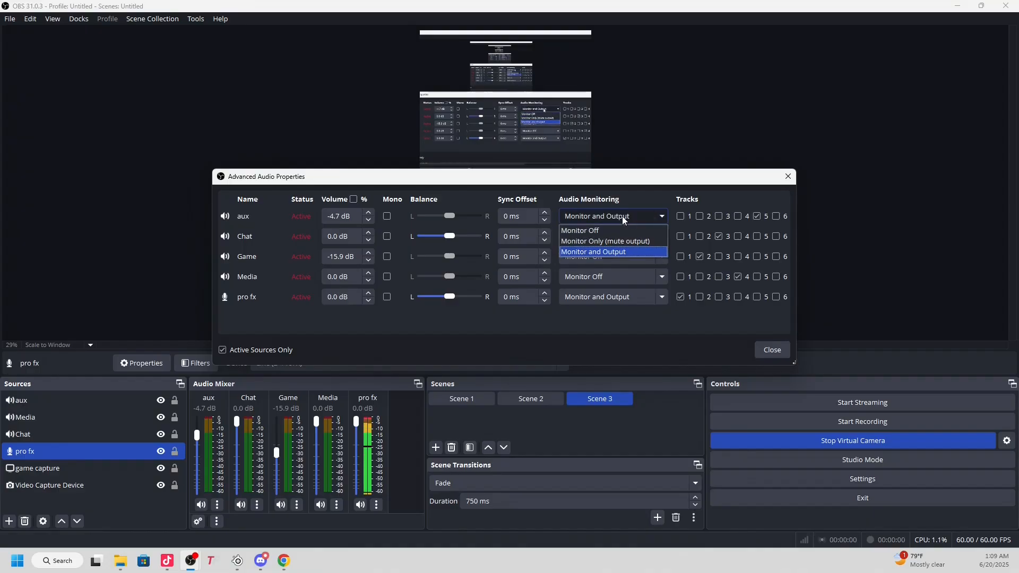
click(611, 230)
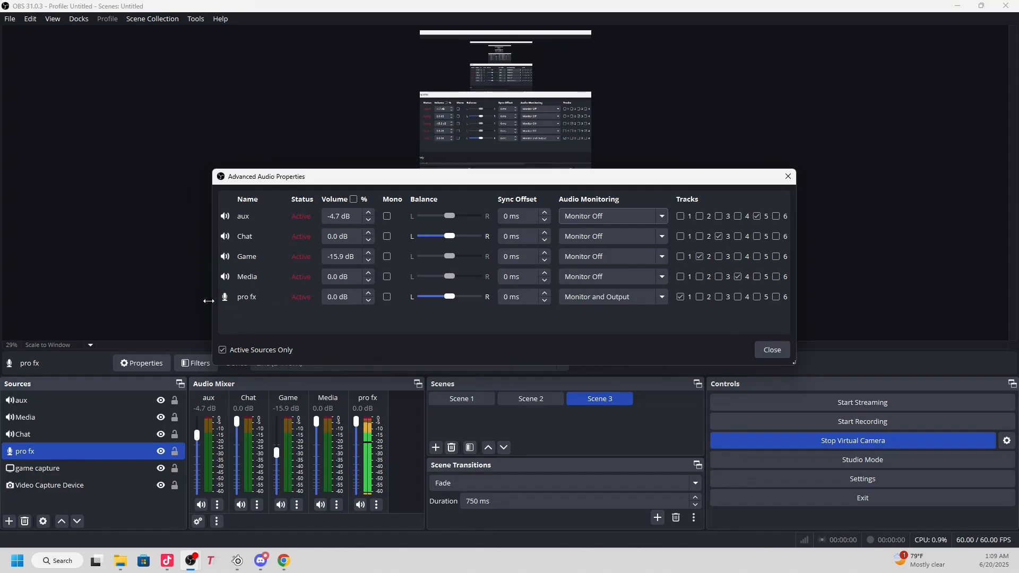
click(766, 350)
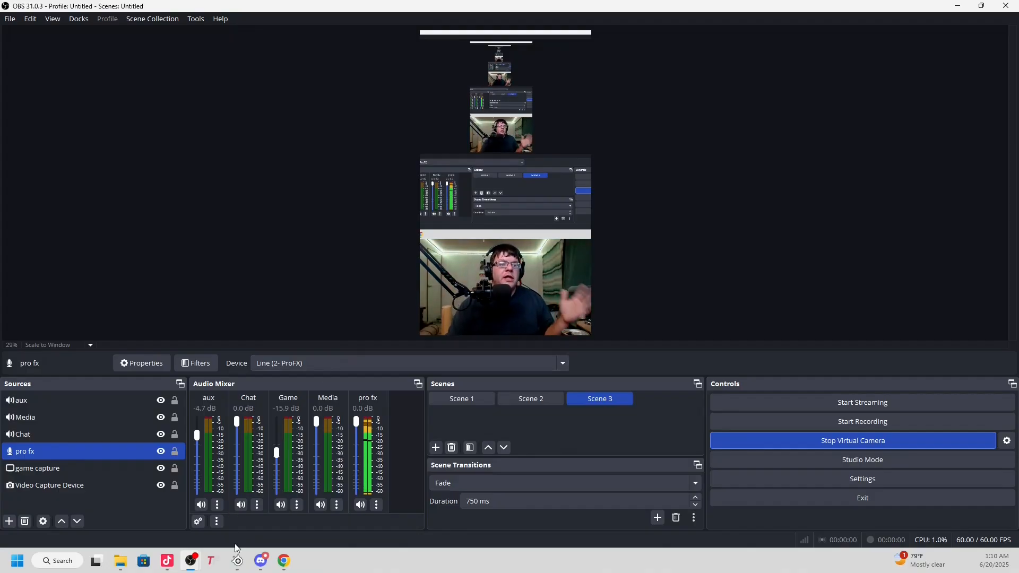
- Check the Sonar mixer in SteelSeries GG and close the open audio mixer in TikTok LIVE Studio
click(238, 561)
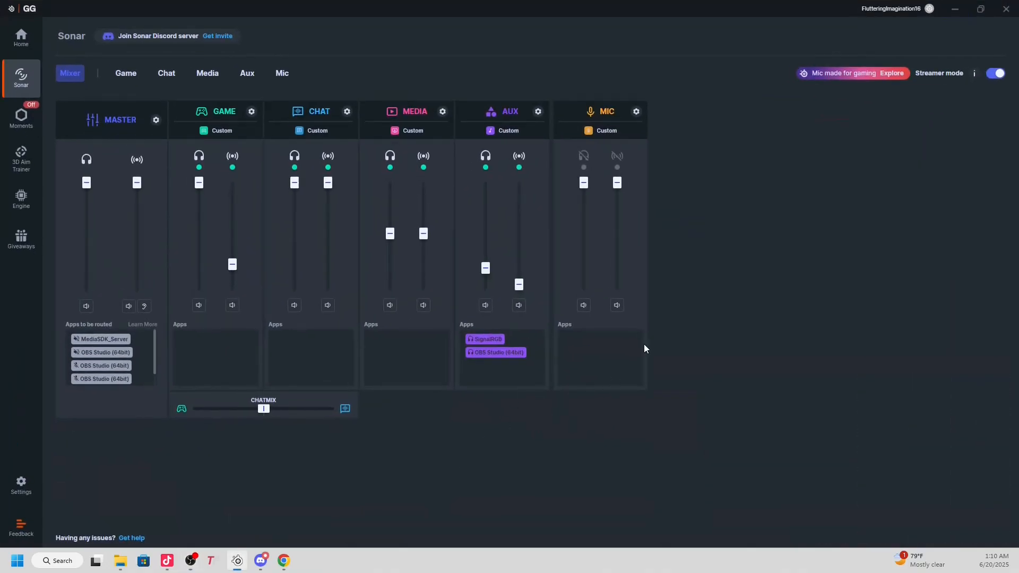
click(959, 12)
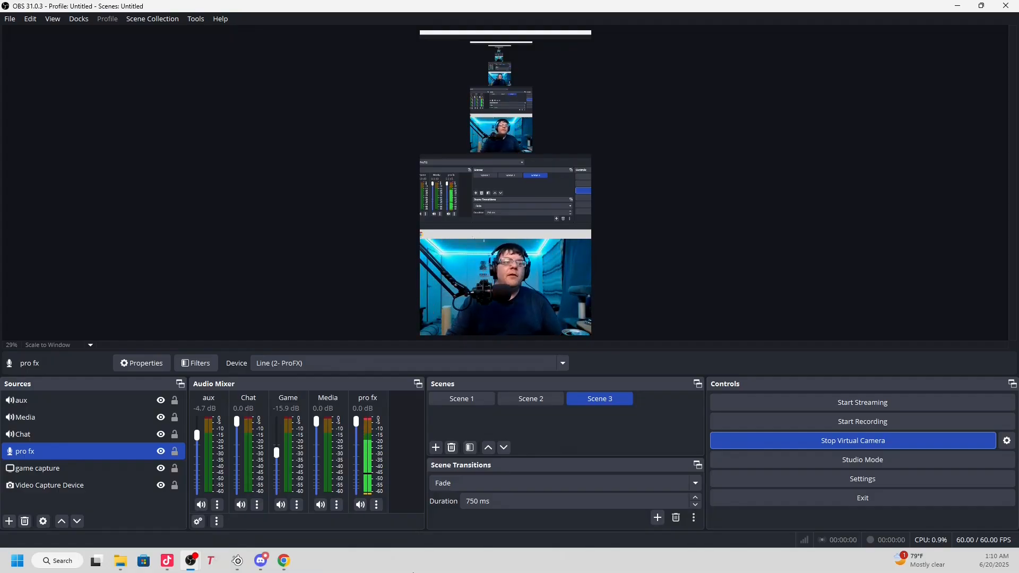
click(167, 561)
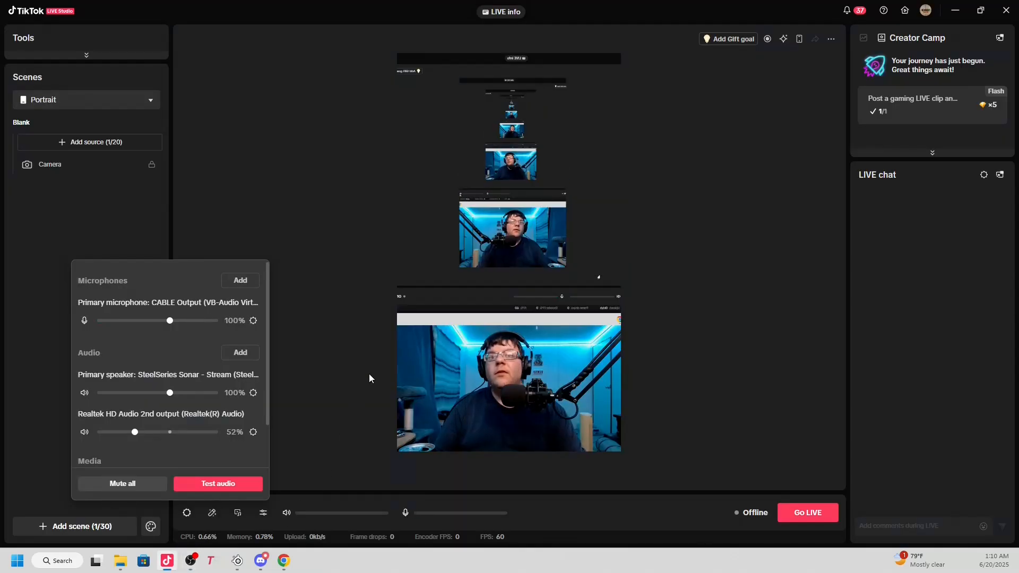
click(357, 46)
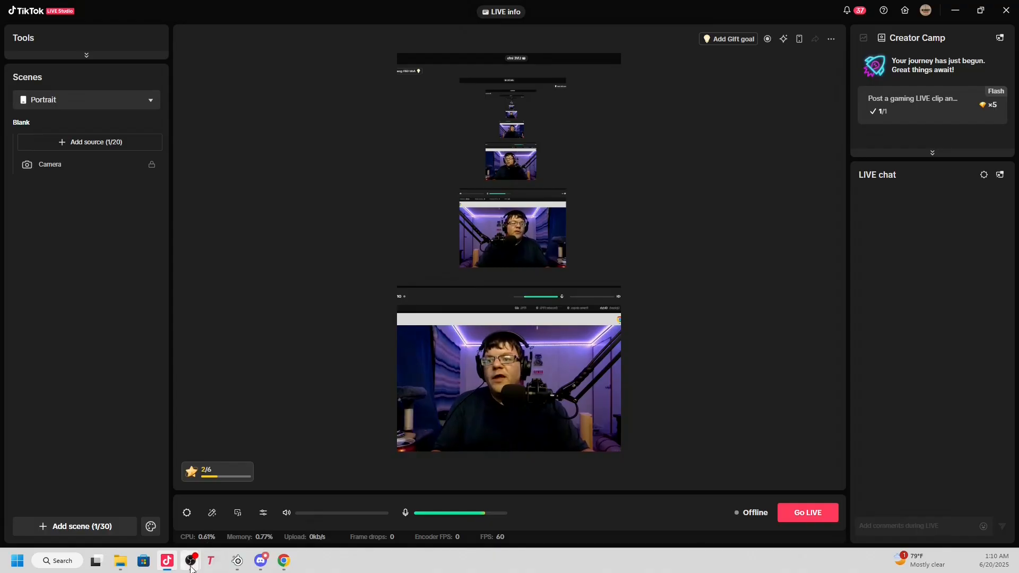
- Switch to the OBS window with the vertical Scene 3 and point out its Video Capture Device source
mouse_move(192, 569)
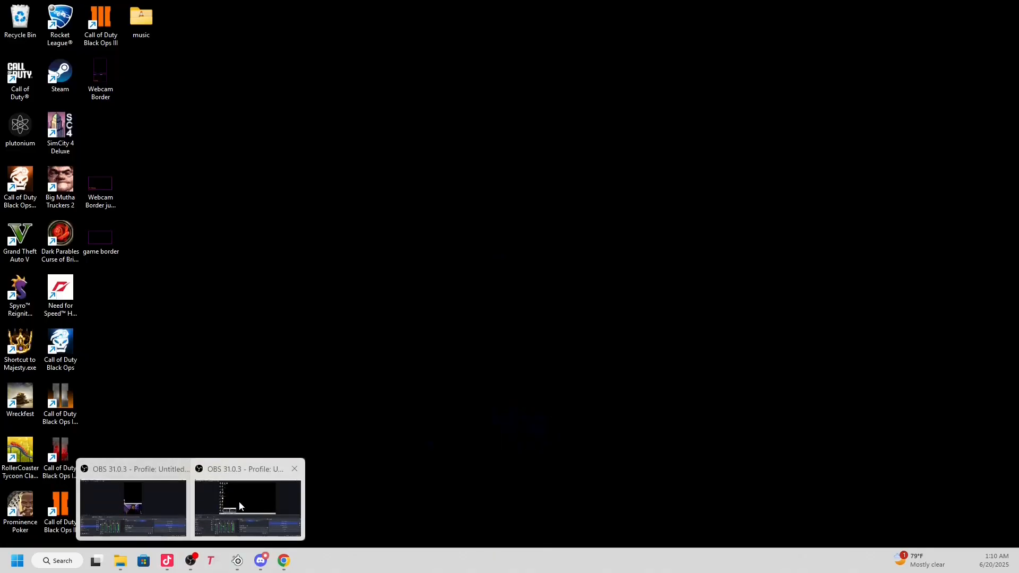
click(239, 503)
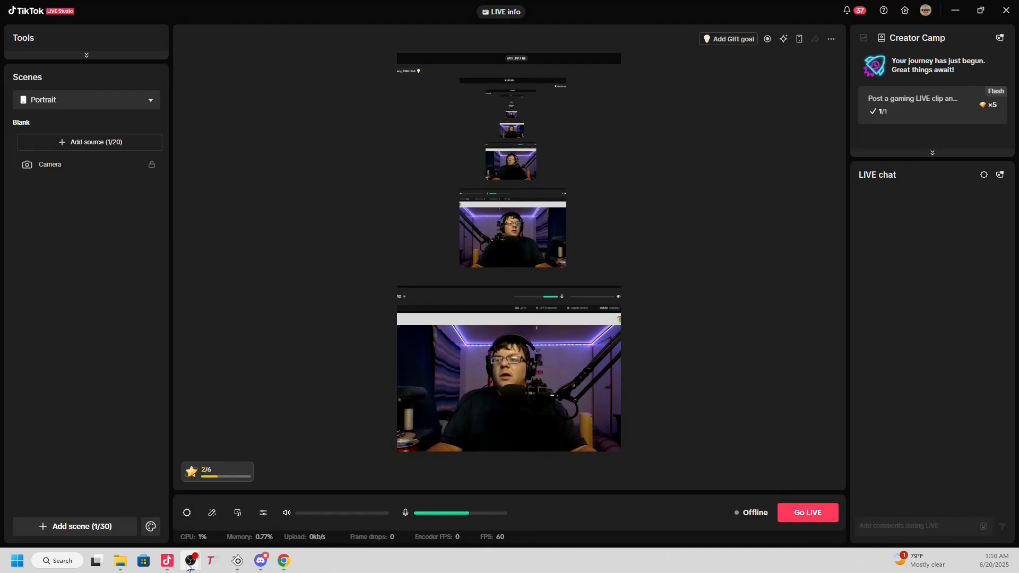
mouse_move(186, 567)
click(143, 503)
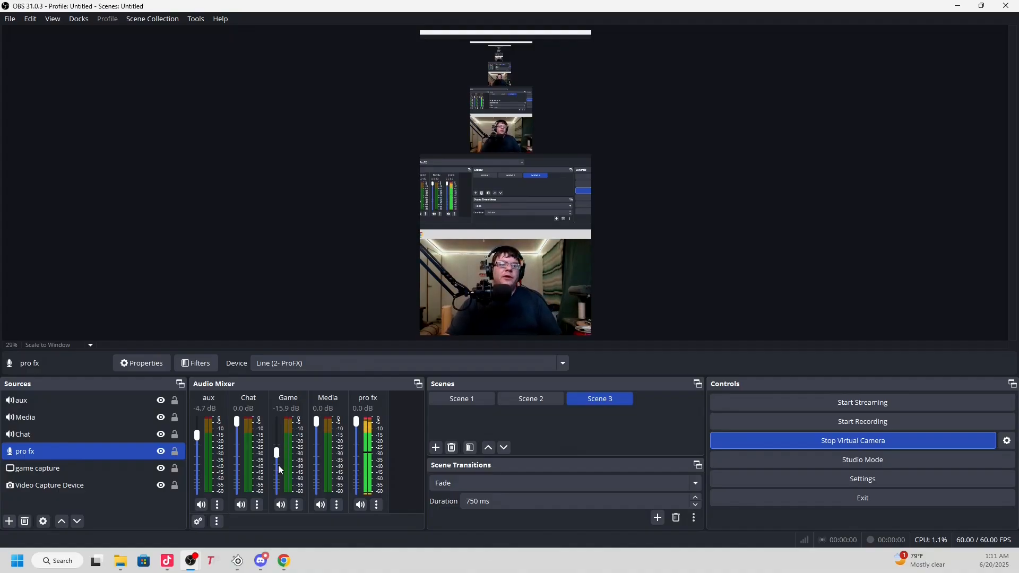
ctrl+click(120, 490)
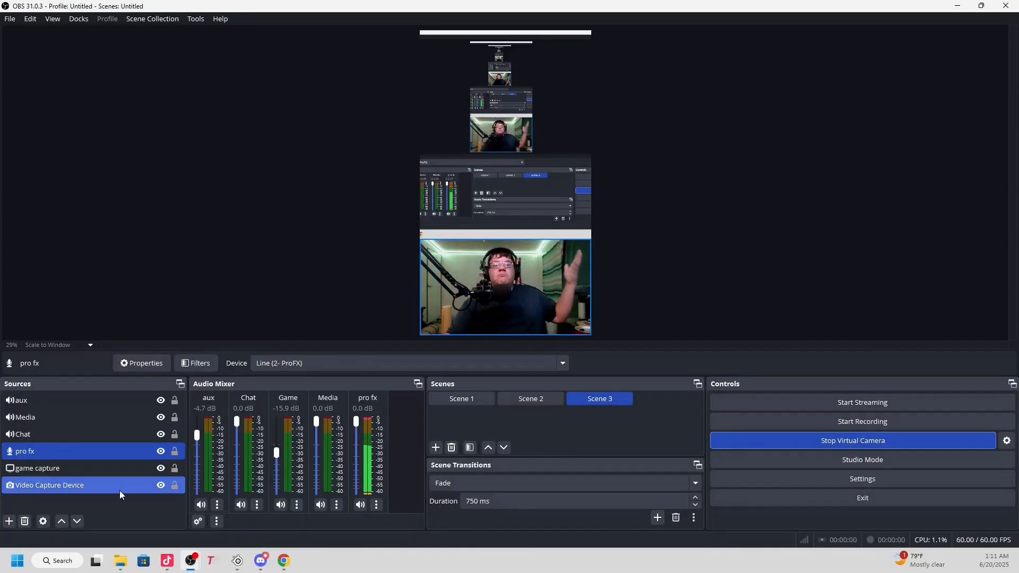
ctrl+click(119, 490)
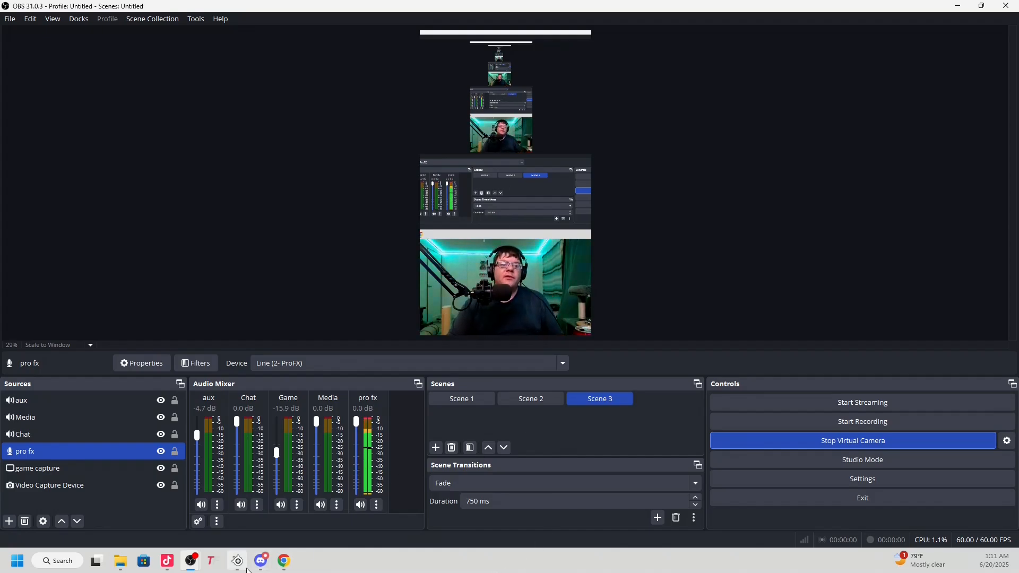
- In SteelSeries GG, compare Sonar's mixer with streamer mode off and on, and examine the master devices in streamer mode
mouse_move(237, 561)
click(269, 524)
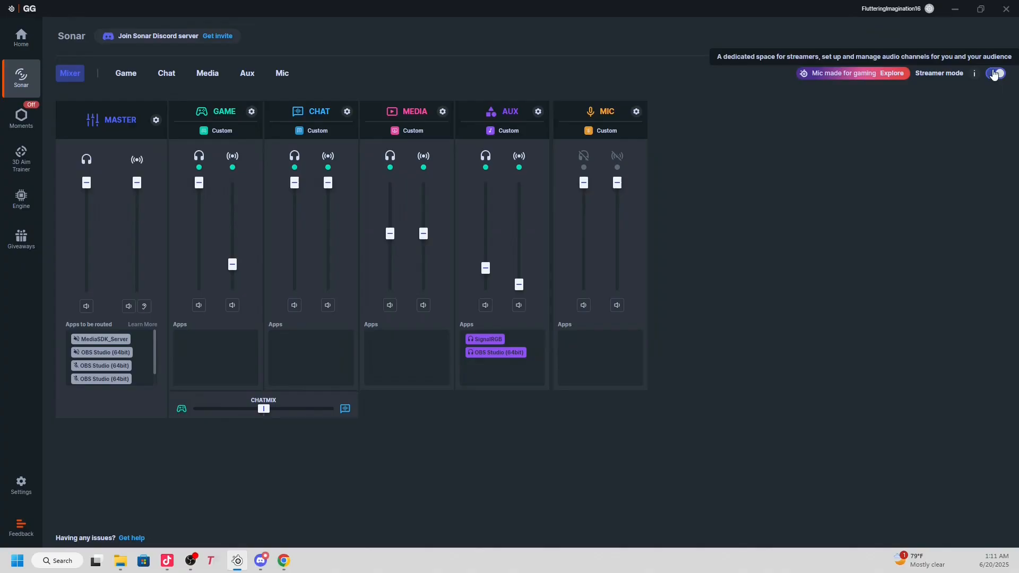
click(959, 14)
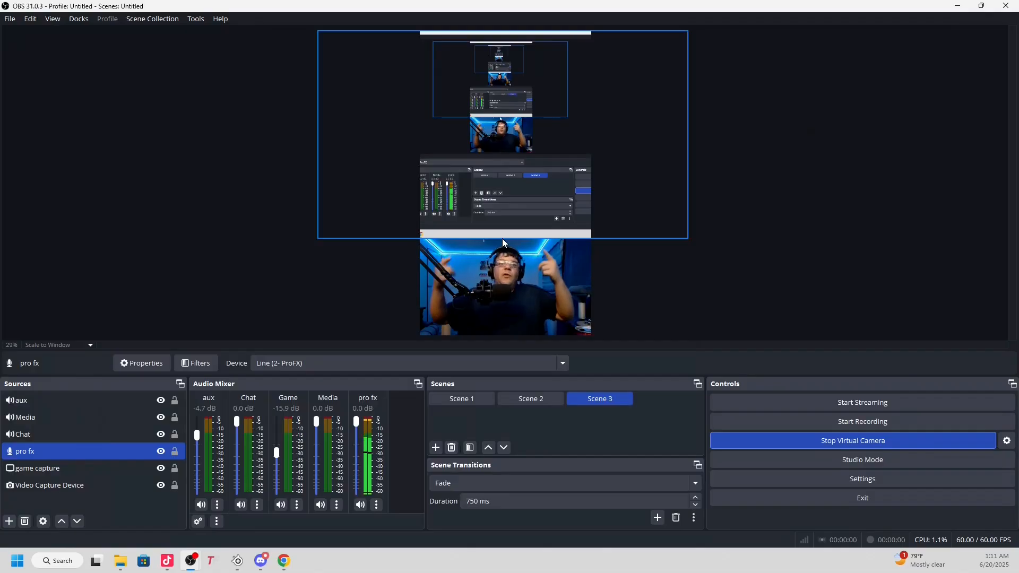
click(240, 562)
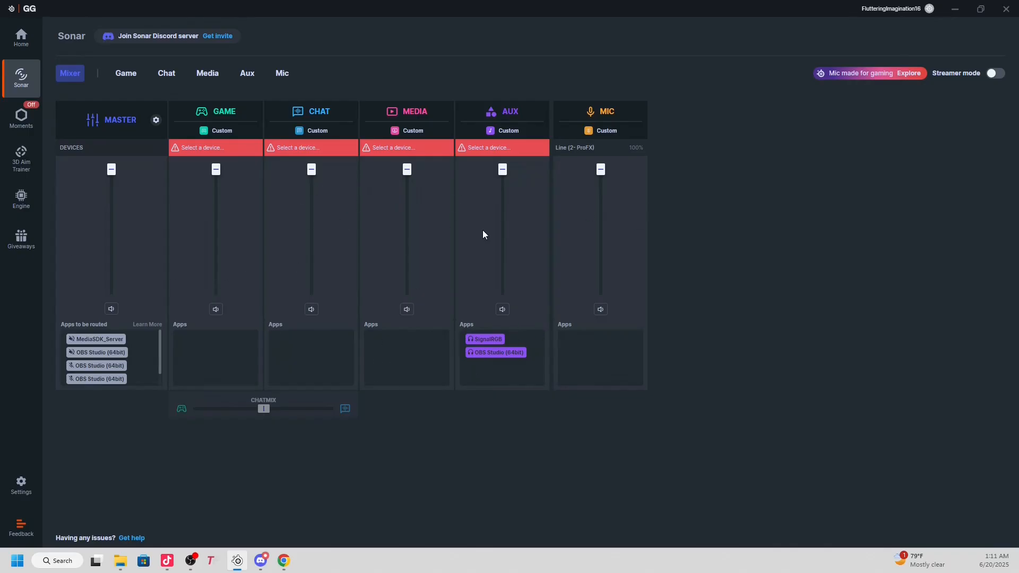
click(996, 75)
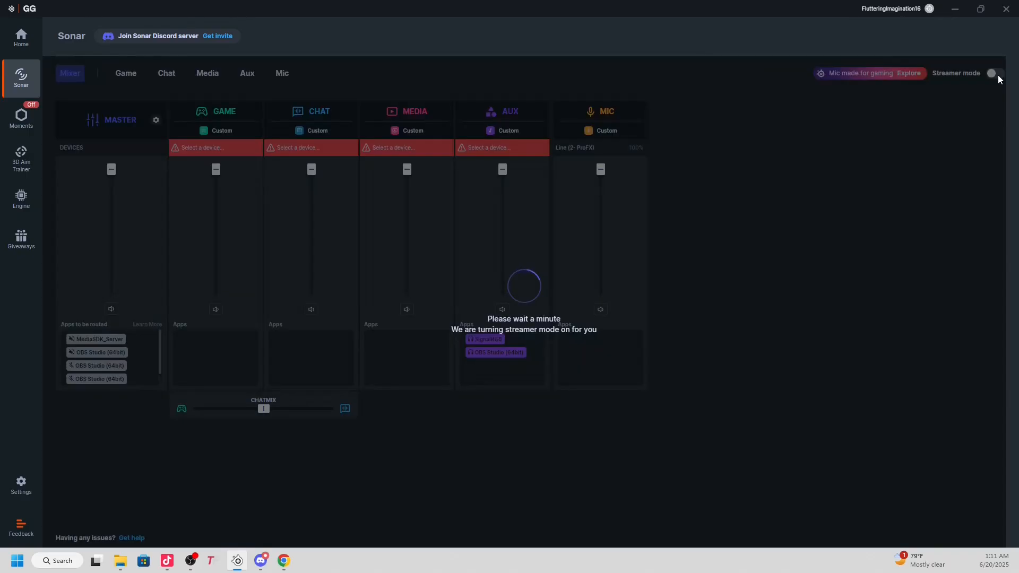
click(157, 123)
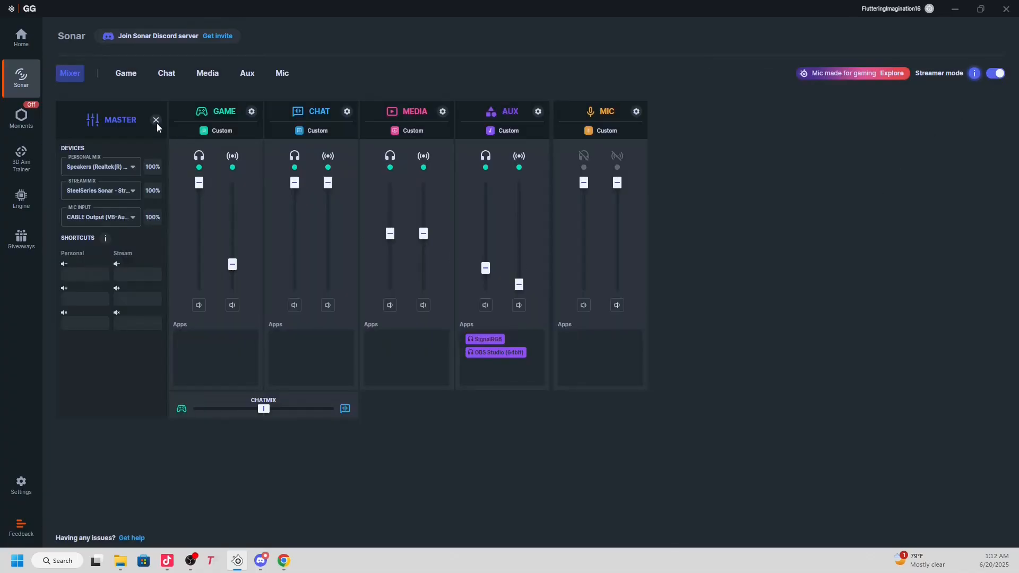
click(157, 123)
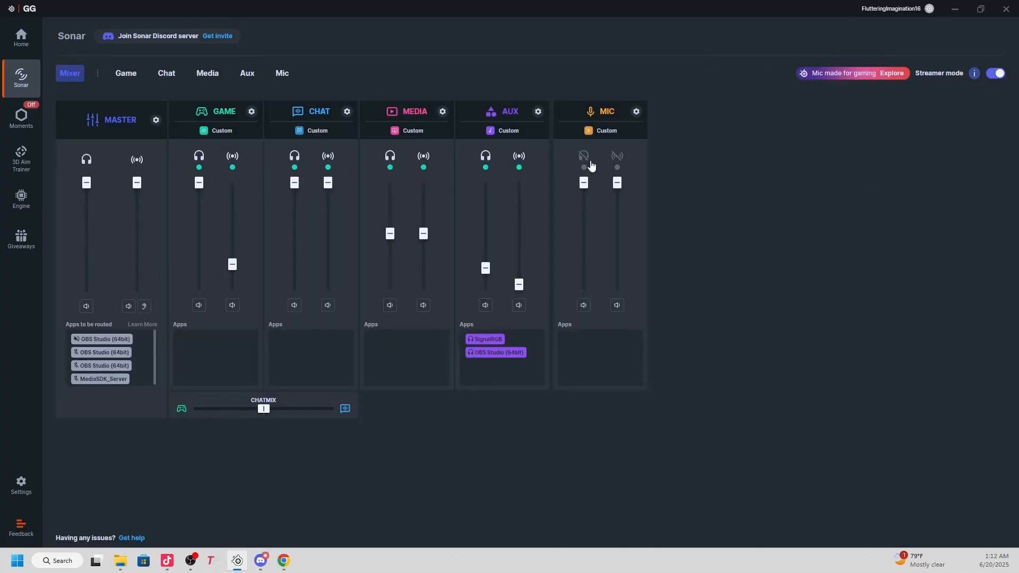
- Turn Sonar's streamer mode off, look at the master channel's settings, and turn streamer mode on again
click(996, 73)
click(157, 121)
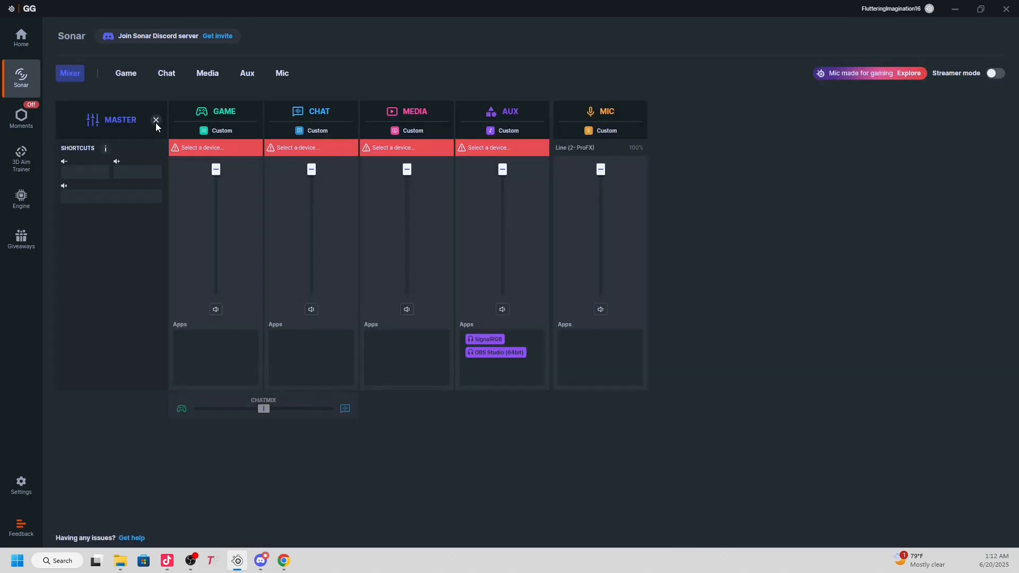
click(155, 120)
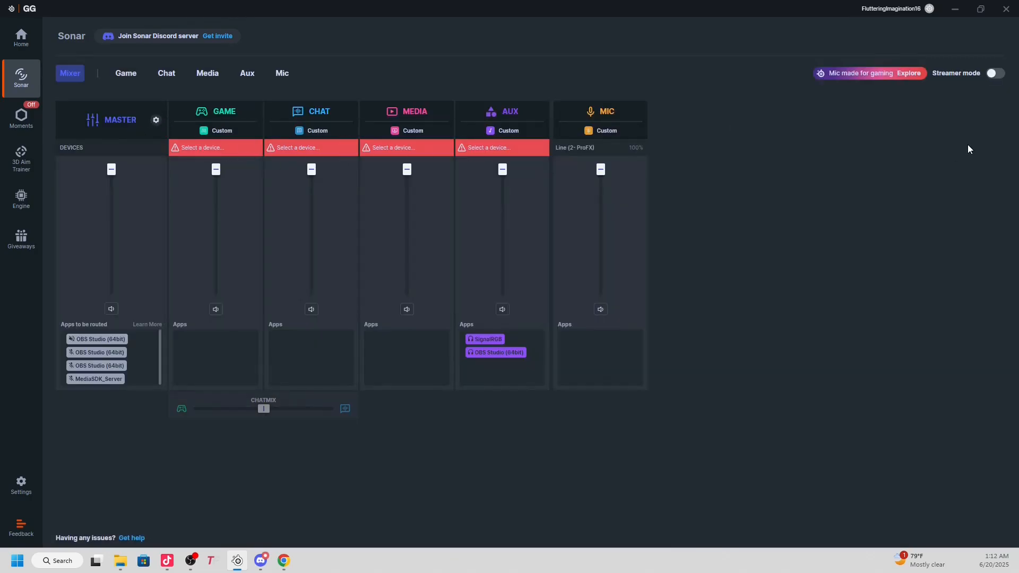
click(997, 74)
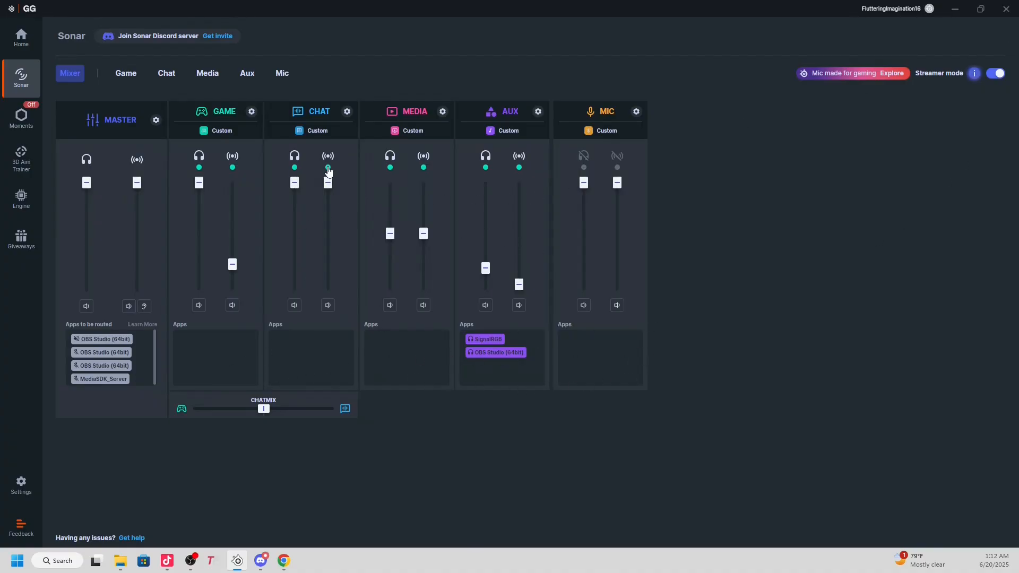
- Leave the Sonar mixer, switch to TikTok LIVE Studio, and change the scene layout to Dual layout
drag(333, 229, 336, 262)
click(327, 159)
drag(719, 6, 1018, 123)
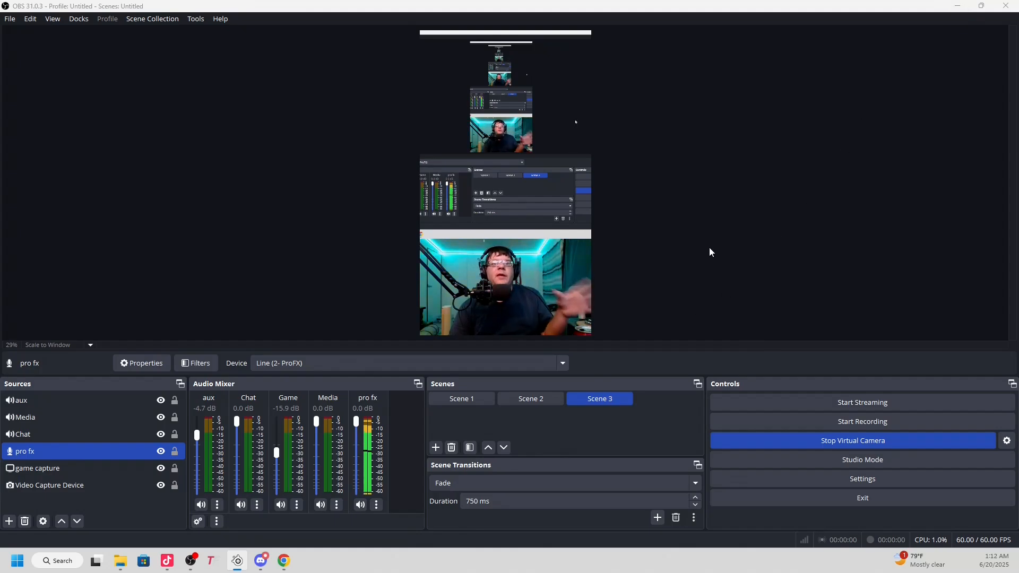
click(956, 7)
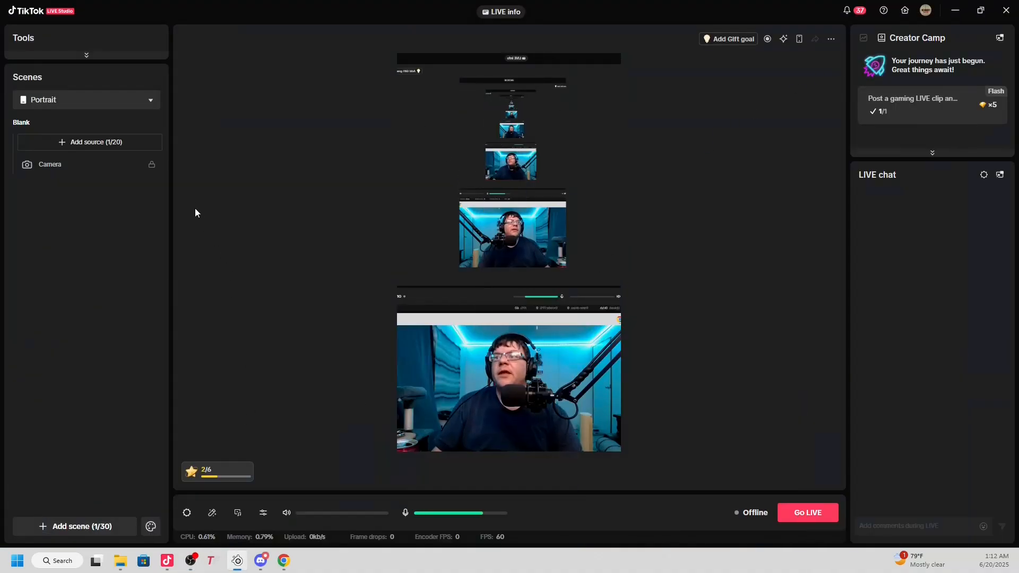
click(79, 102)
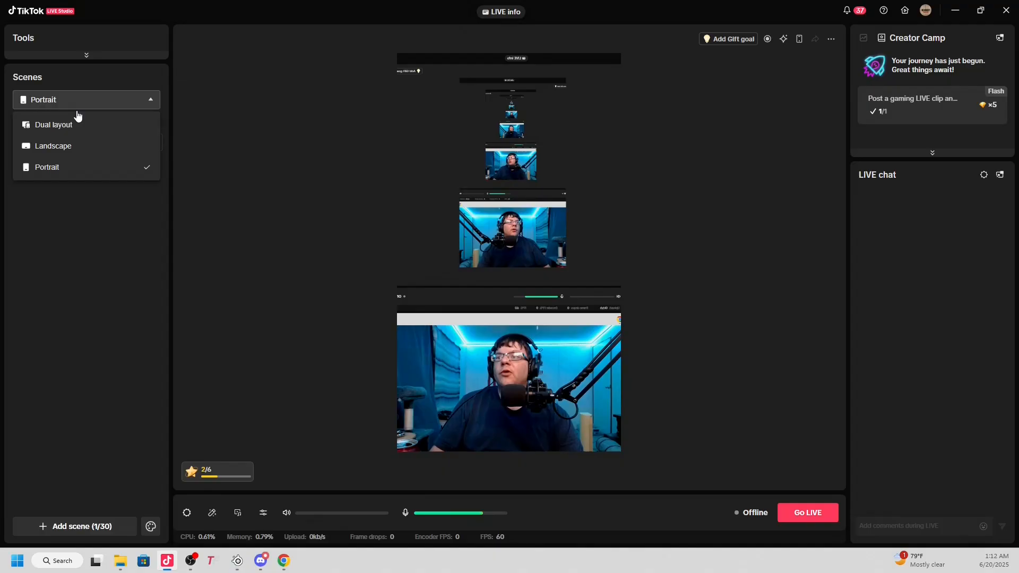
click(63, 125)
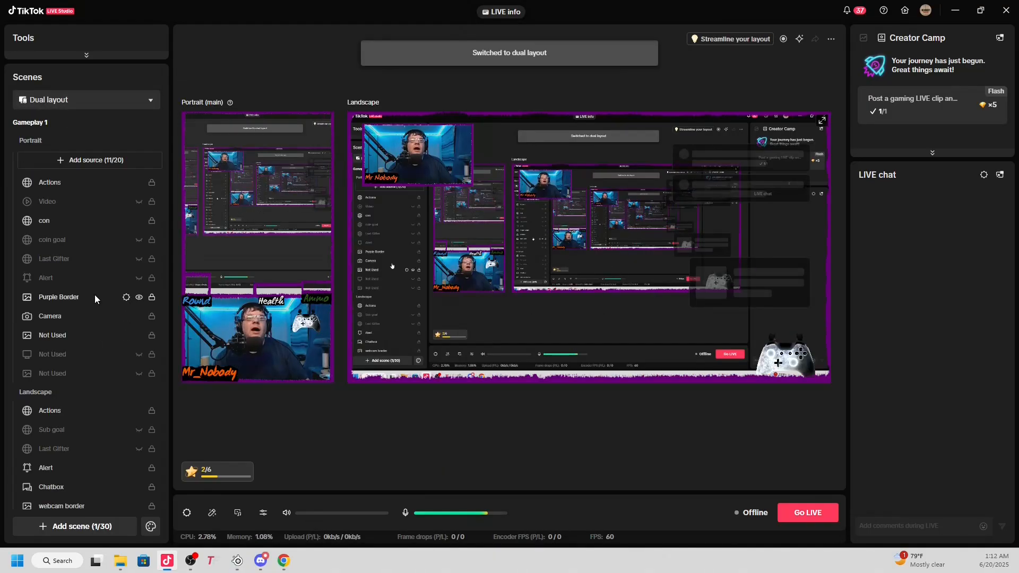
- Examine the landscape sources of the Gameplay 1 scene, selecting Display capture and leaving its name as it is
scroll(112, 419, down, 2)
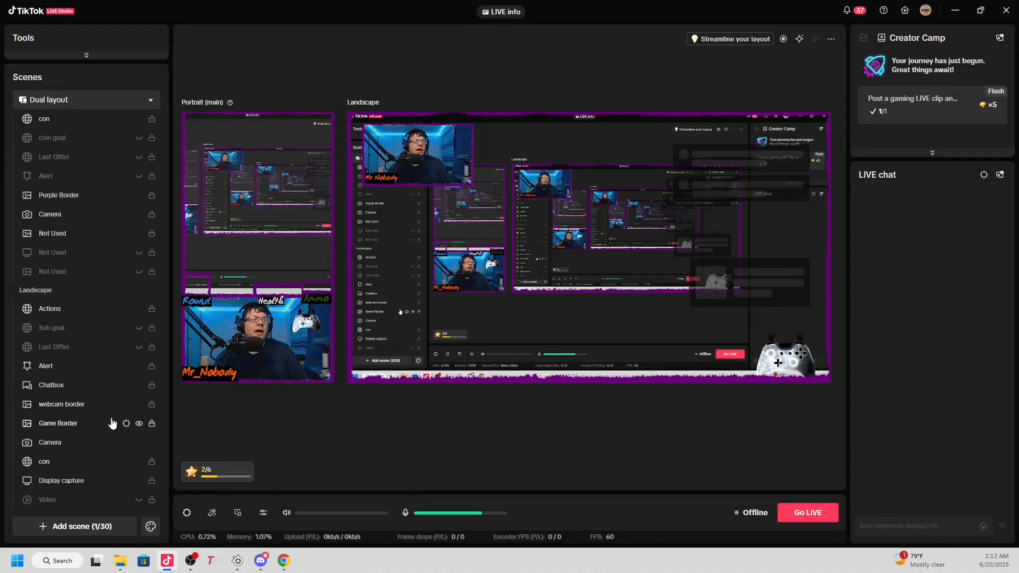
click(91, 486)
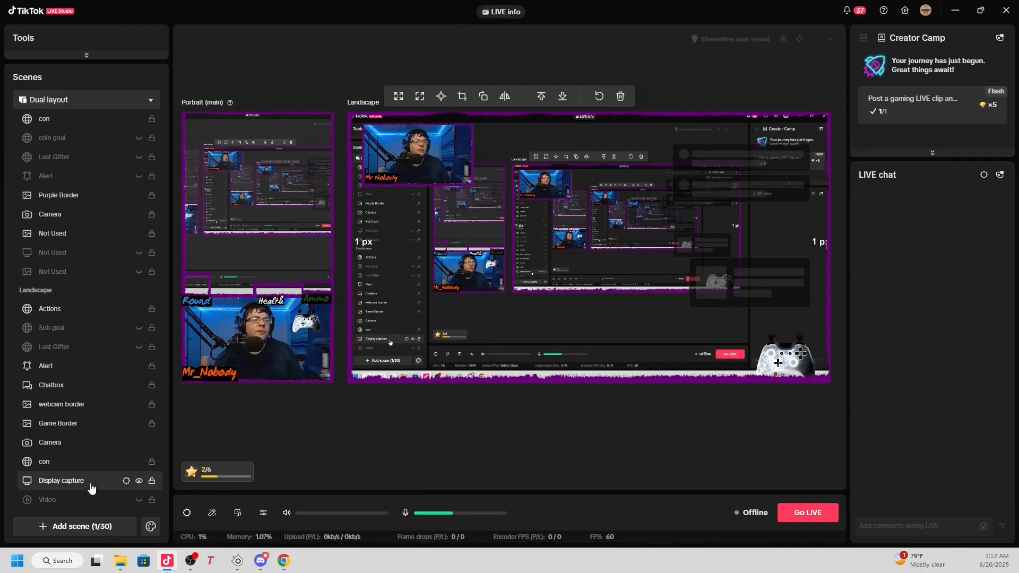
double_click(92, 486)
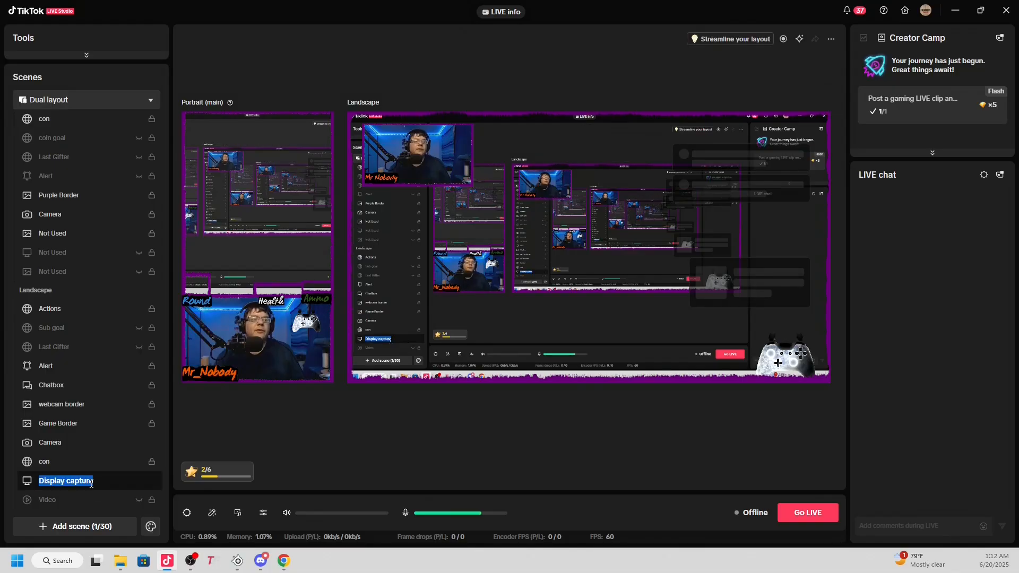
click(310, 444)
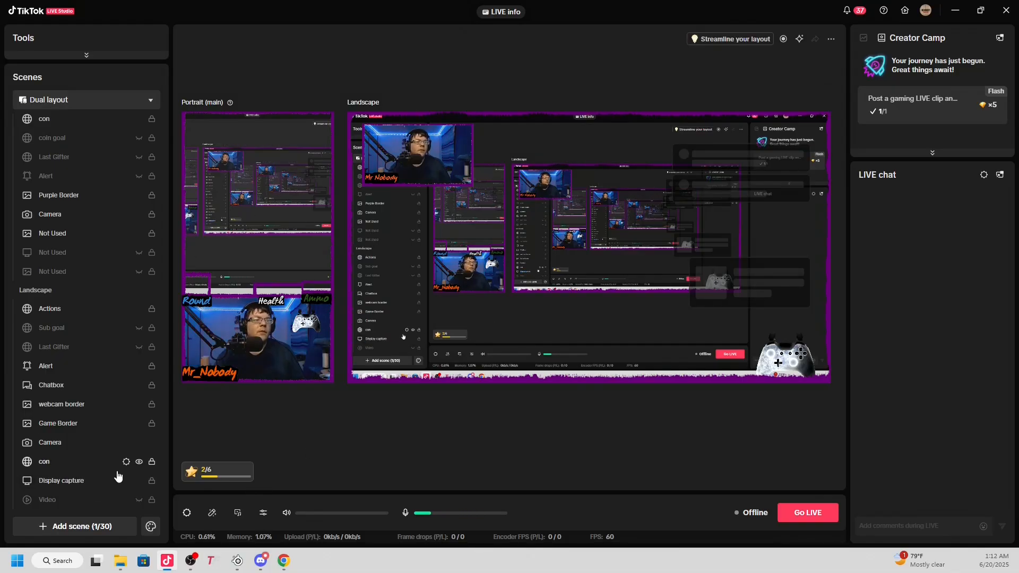
click(74, 483)
double_click(77, 484)
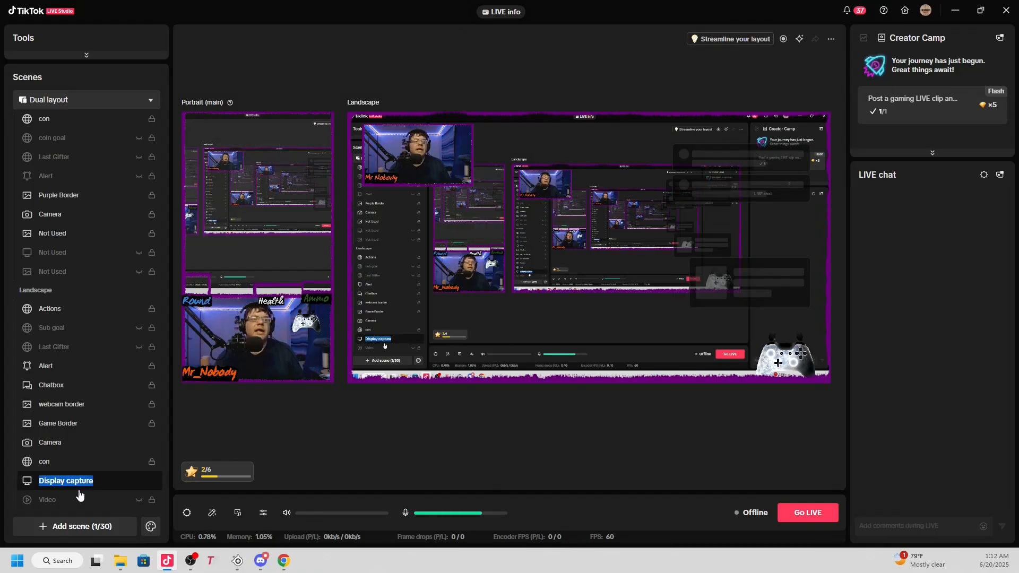
click(117, 481)
click(205, 454)
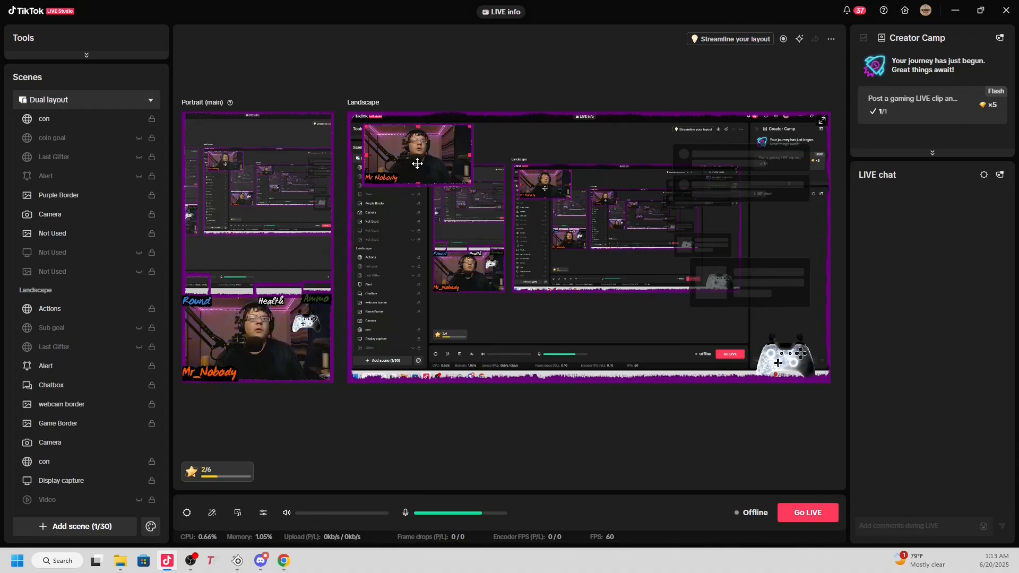
- Inspect the Camera source in the landscape layout and switch back to OBS
click(441, 141)
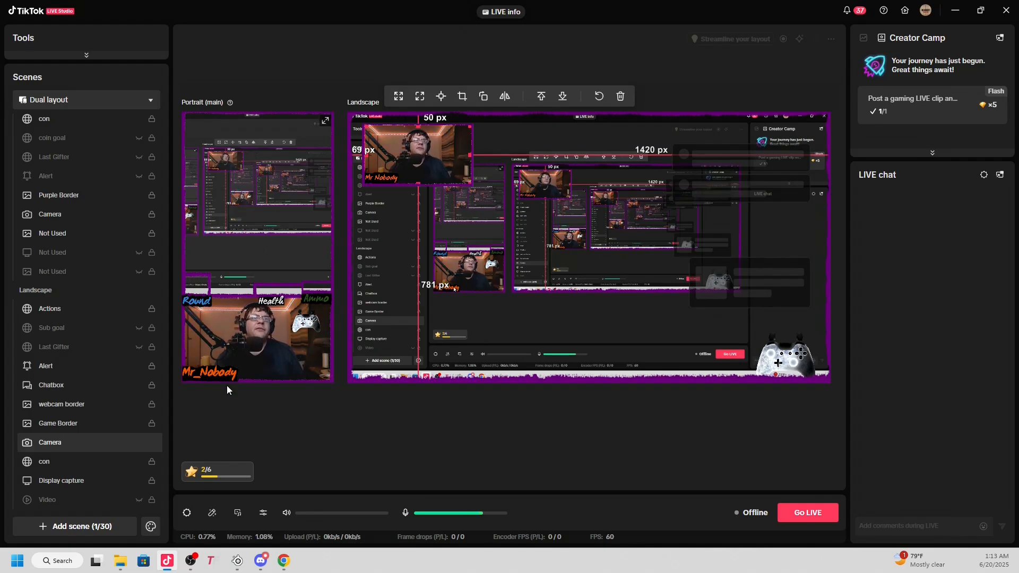
mouse_move(190, 562)
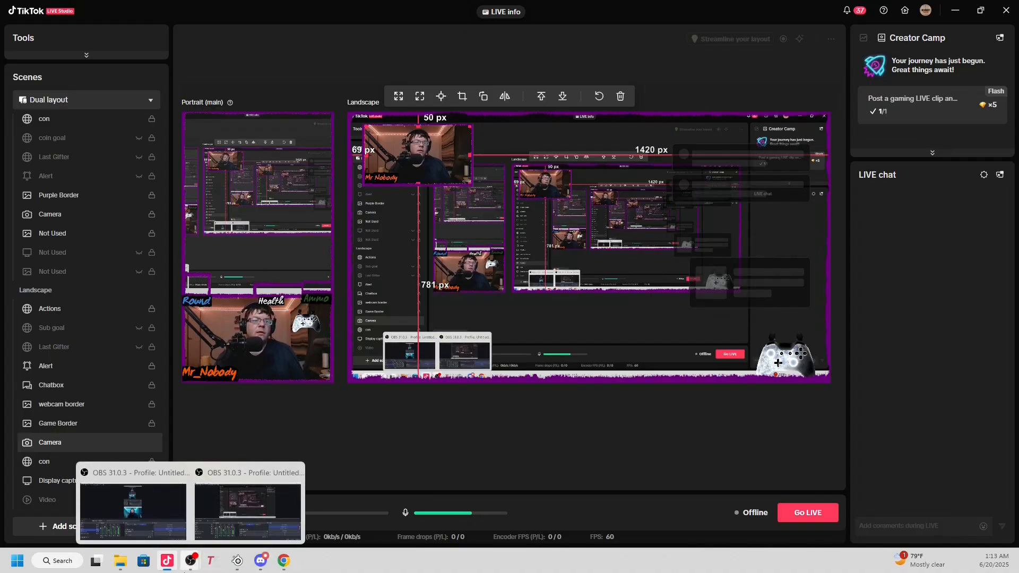
click(244, 510)
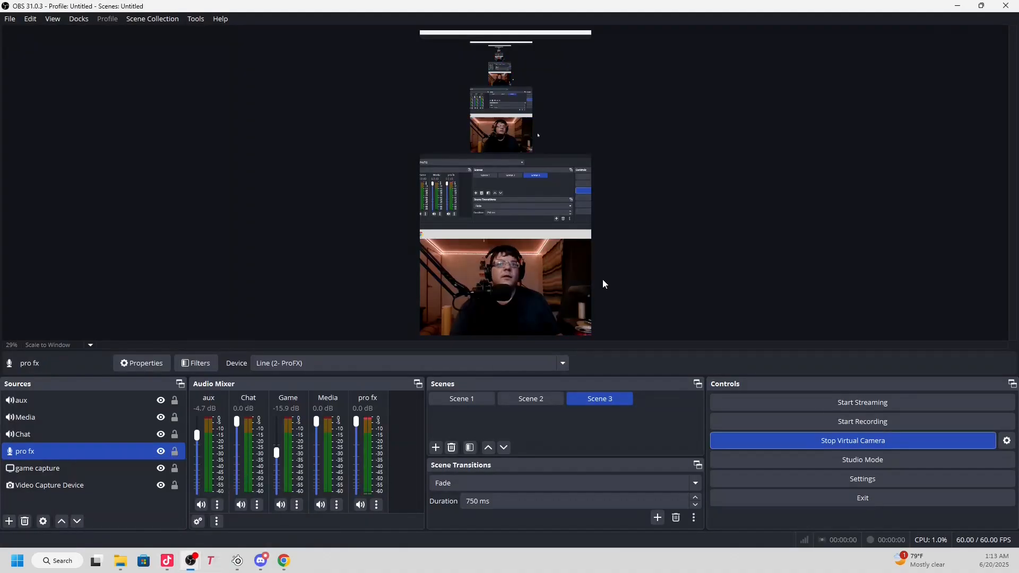